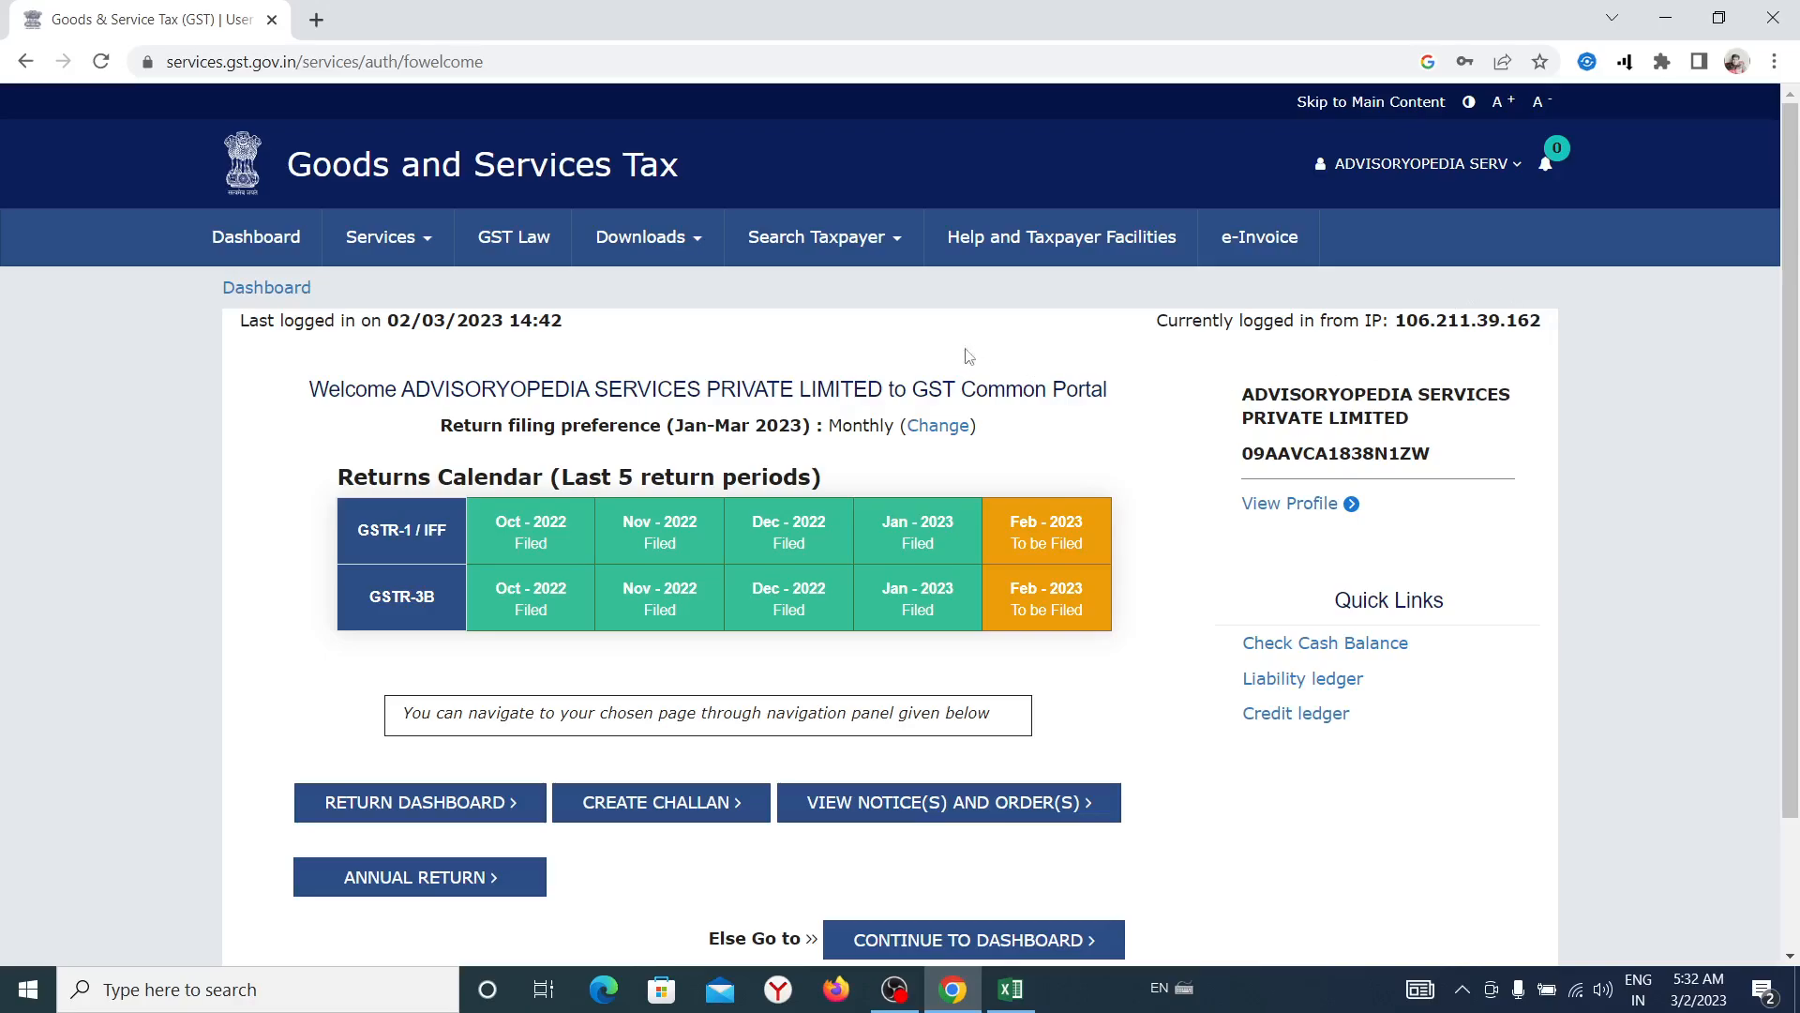
# - Open the Returns Dashboard and search for returns of financial year 2022-23, Quarter 4 (Jan - Mar), period February
pyautogui.click(436, 255)
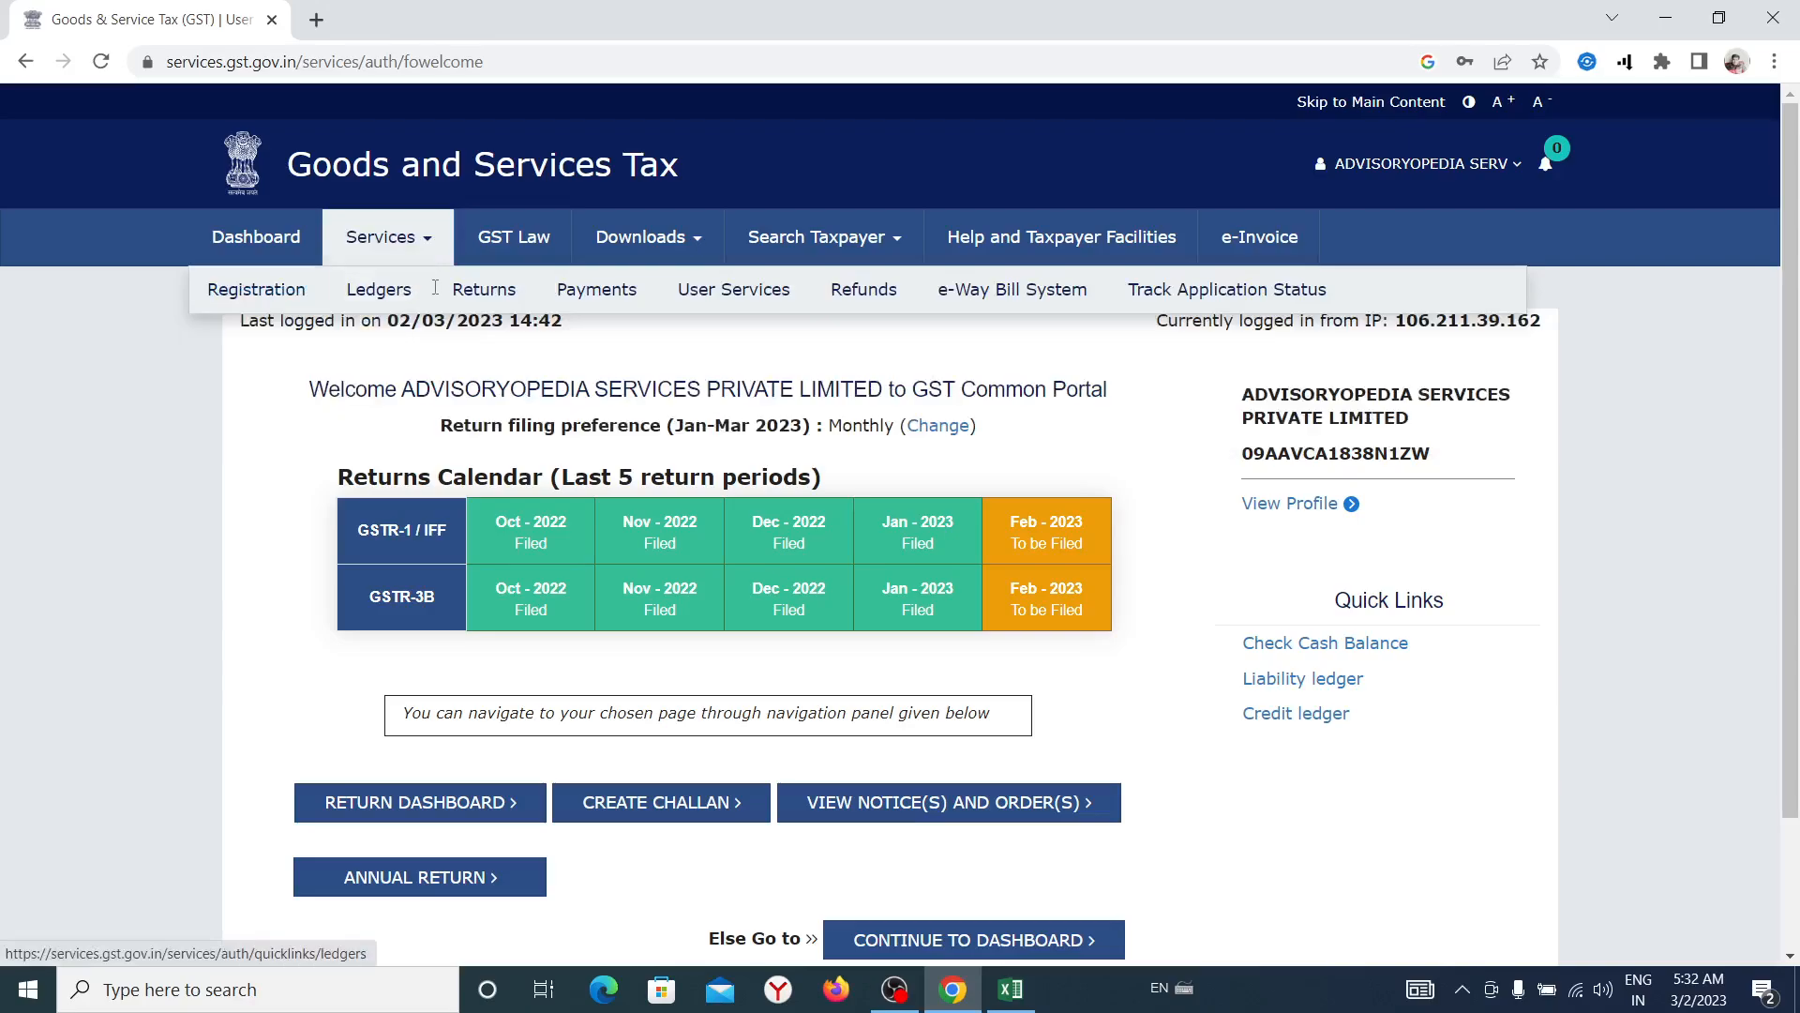
pyautogui.moveTo(459, 296)
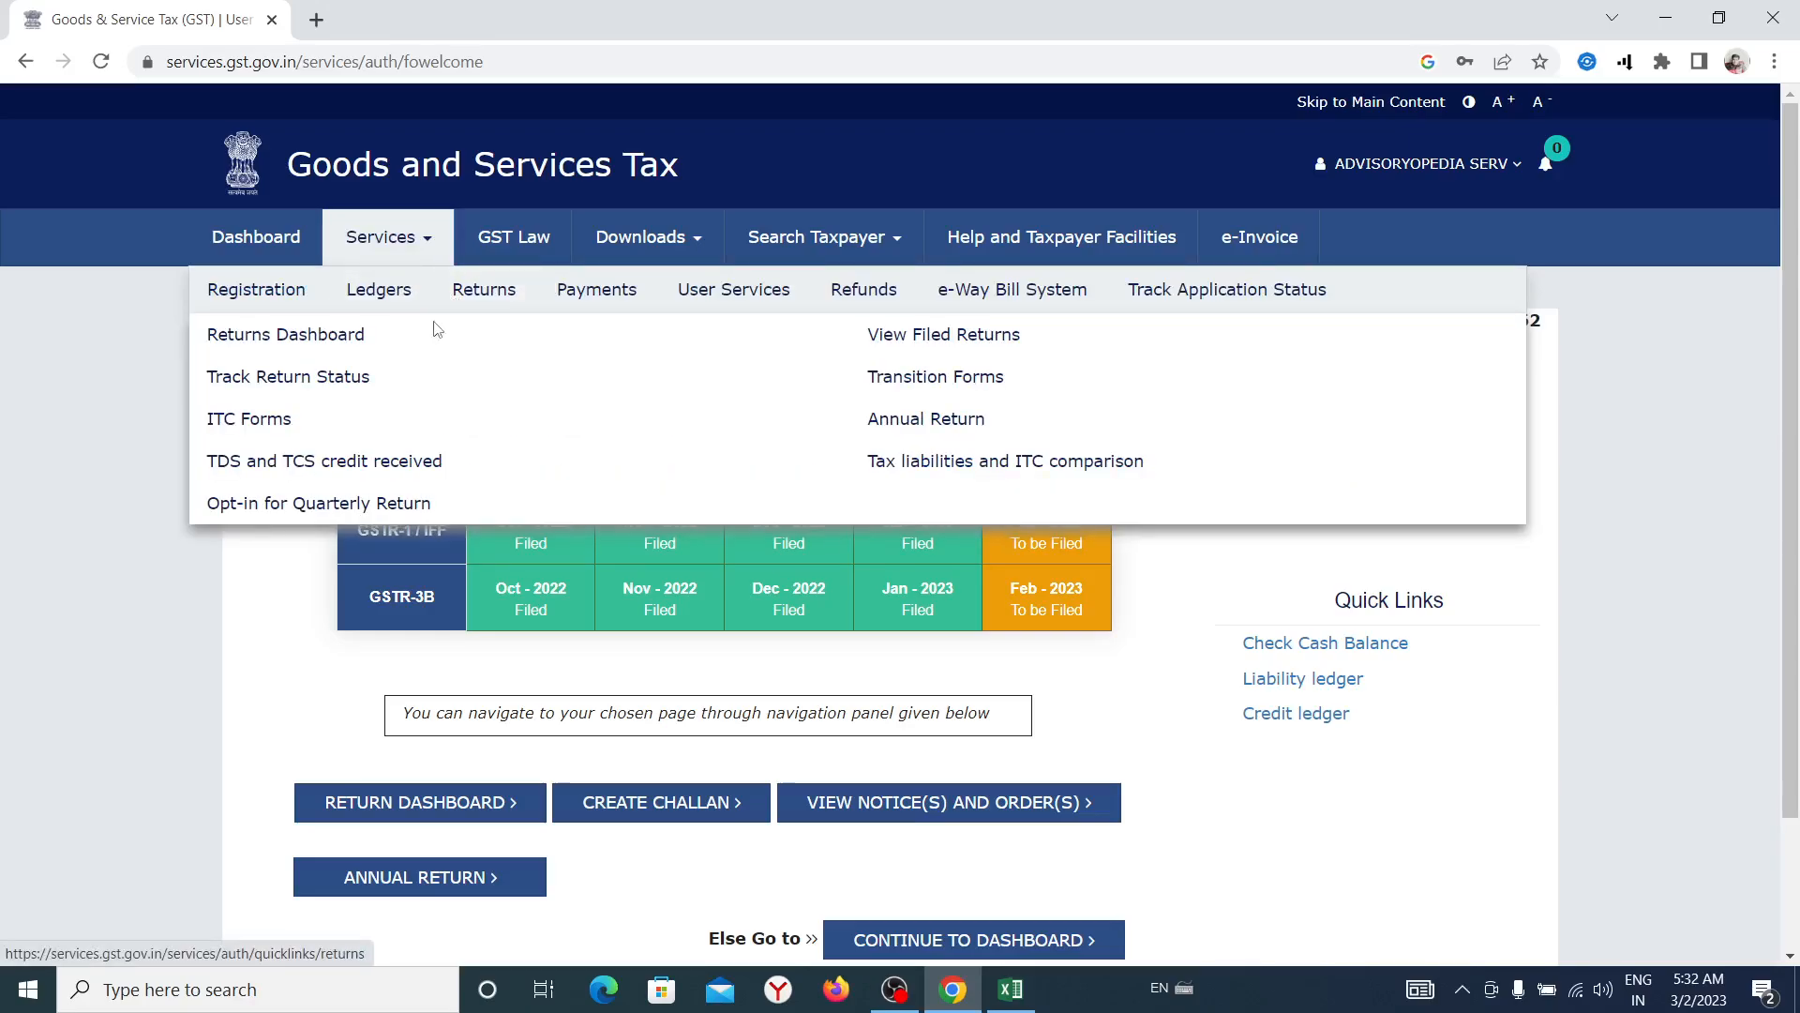
pyautogui.click(355, 337)
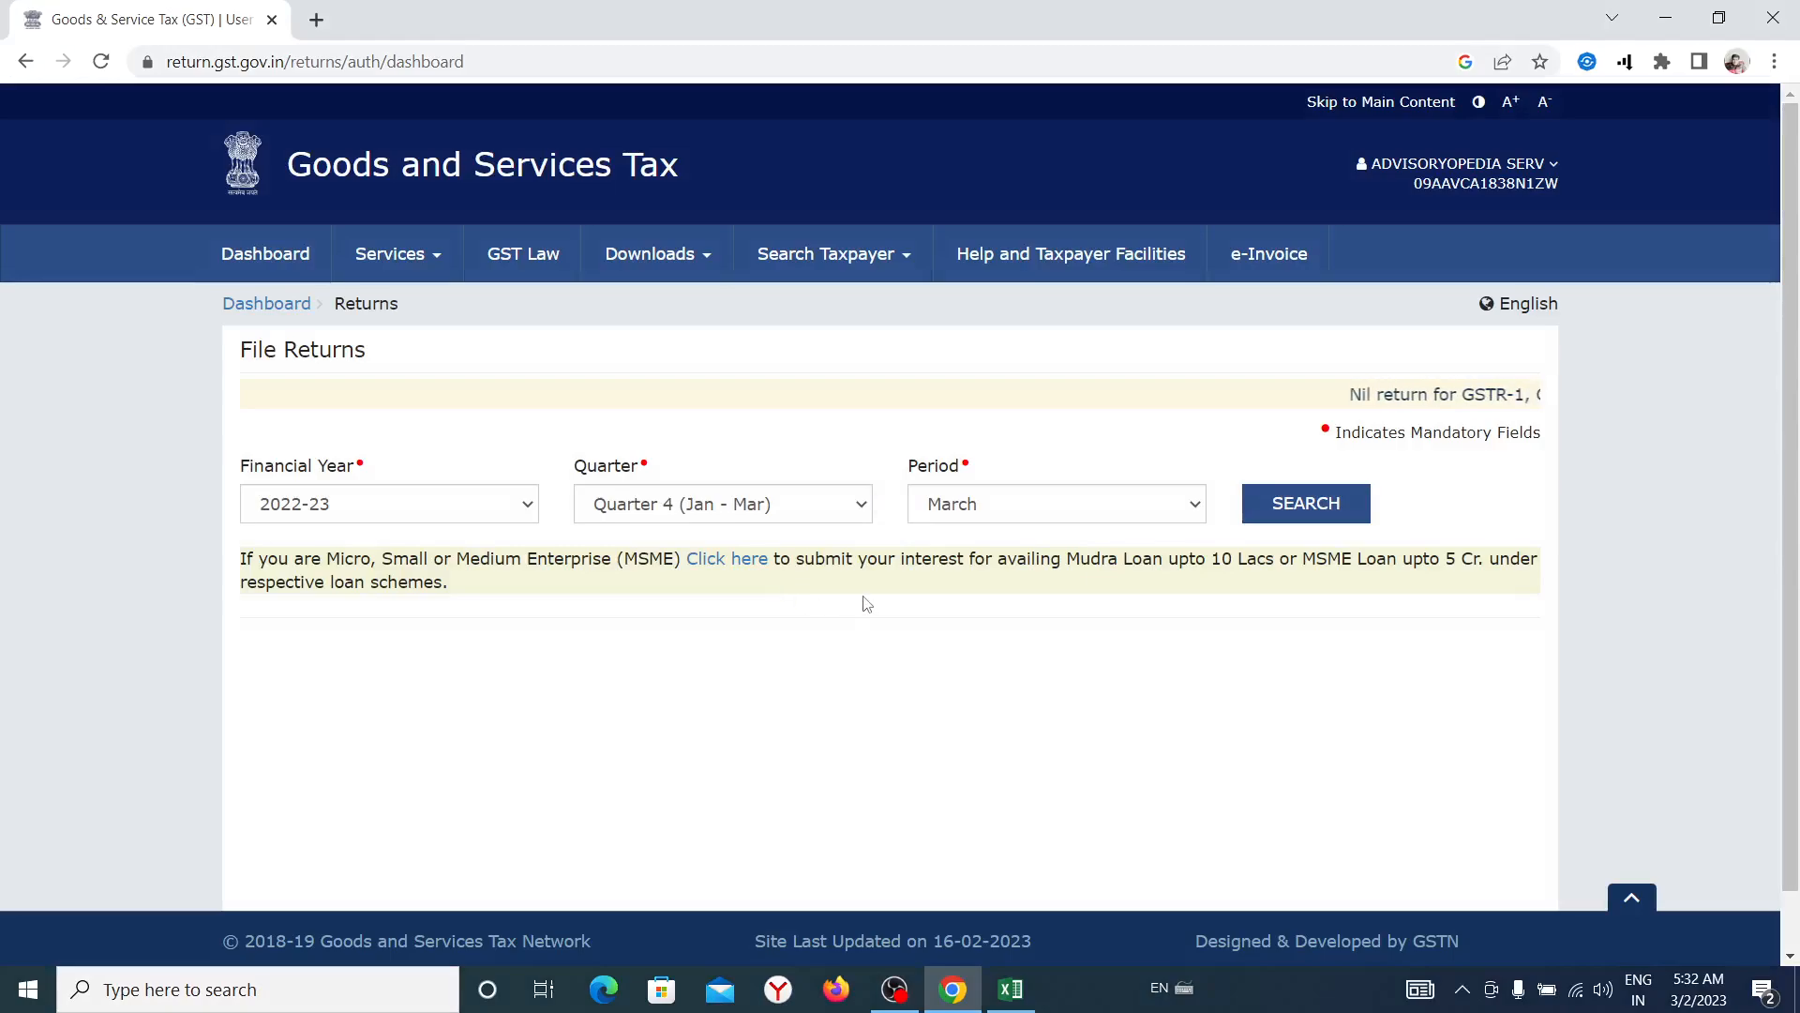
pyautogui.click(1193, 508)
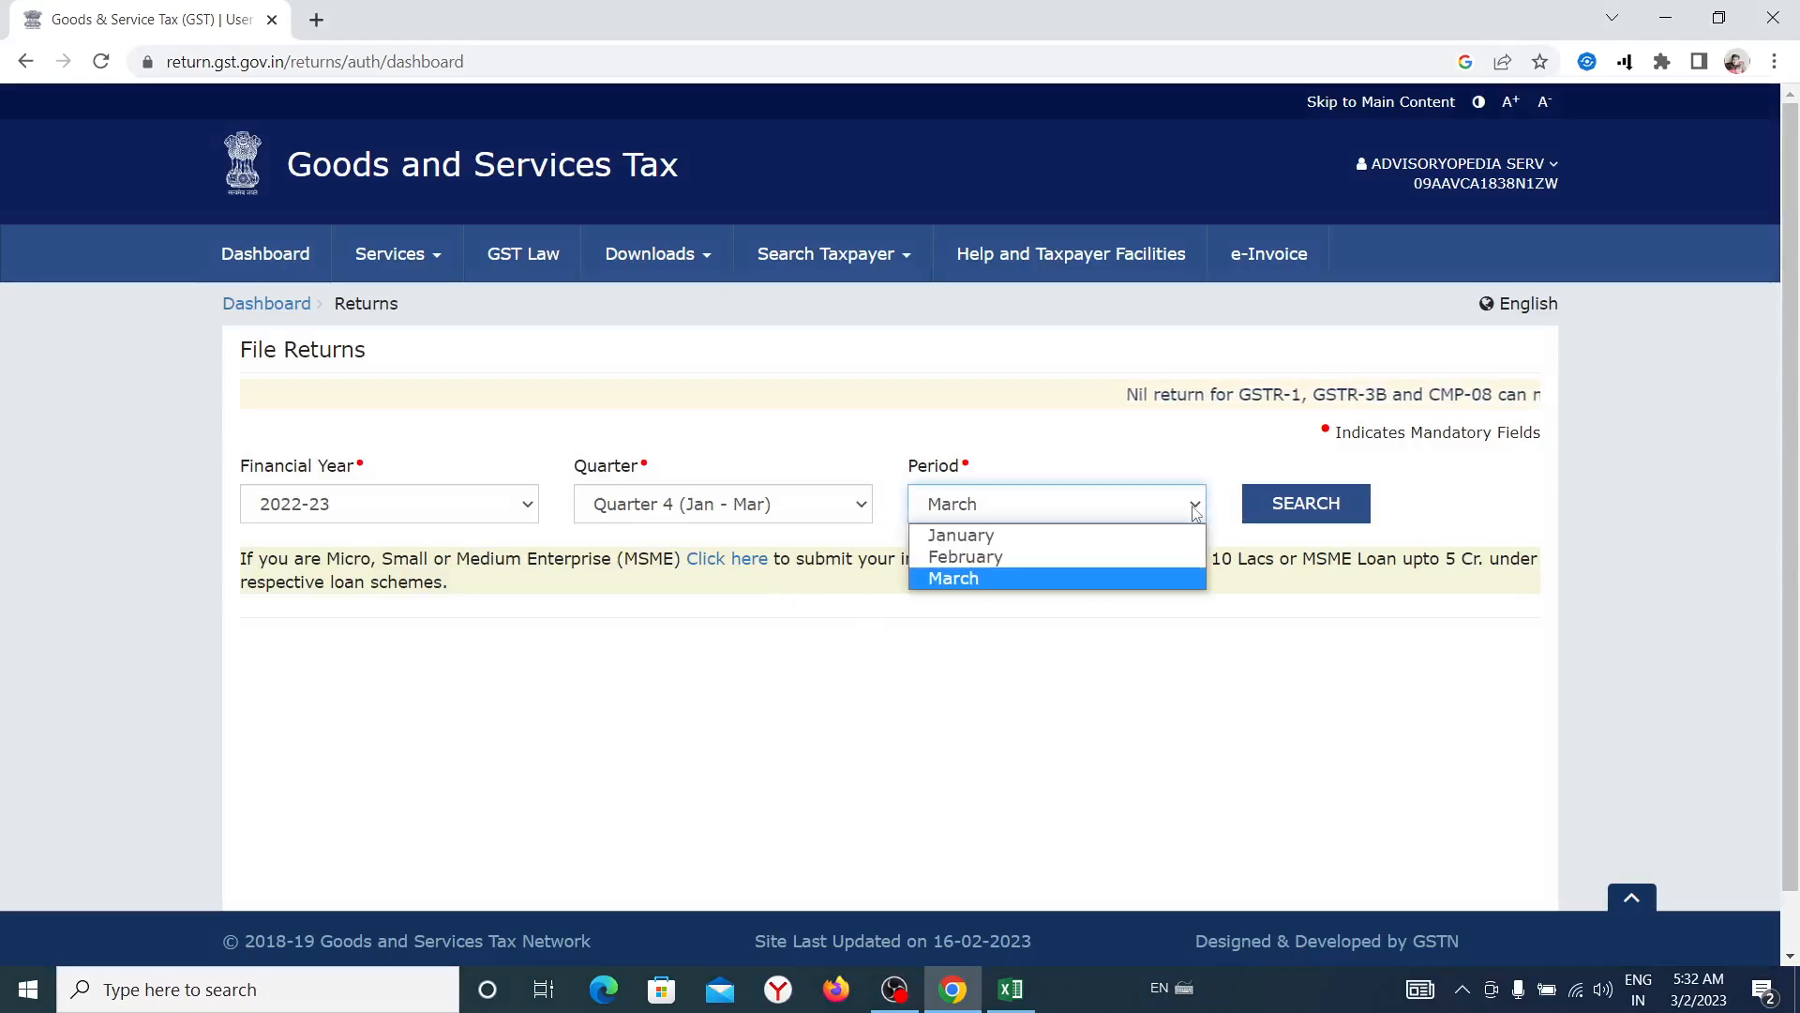
pyautogui.click(1161, 563)
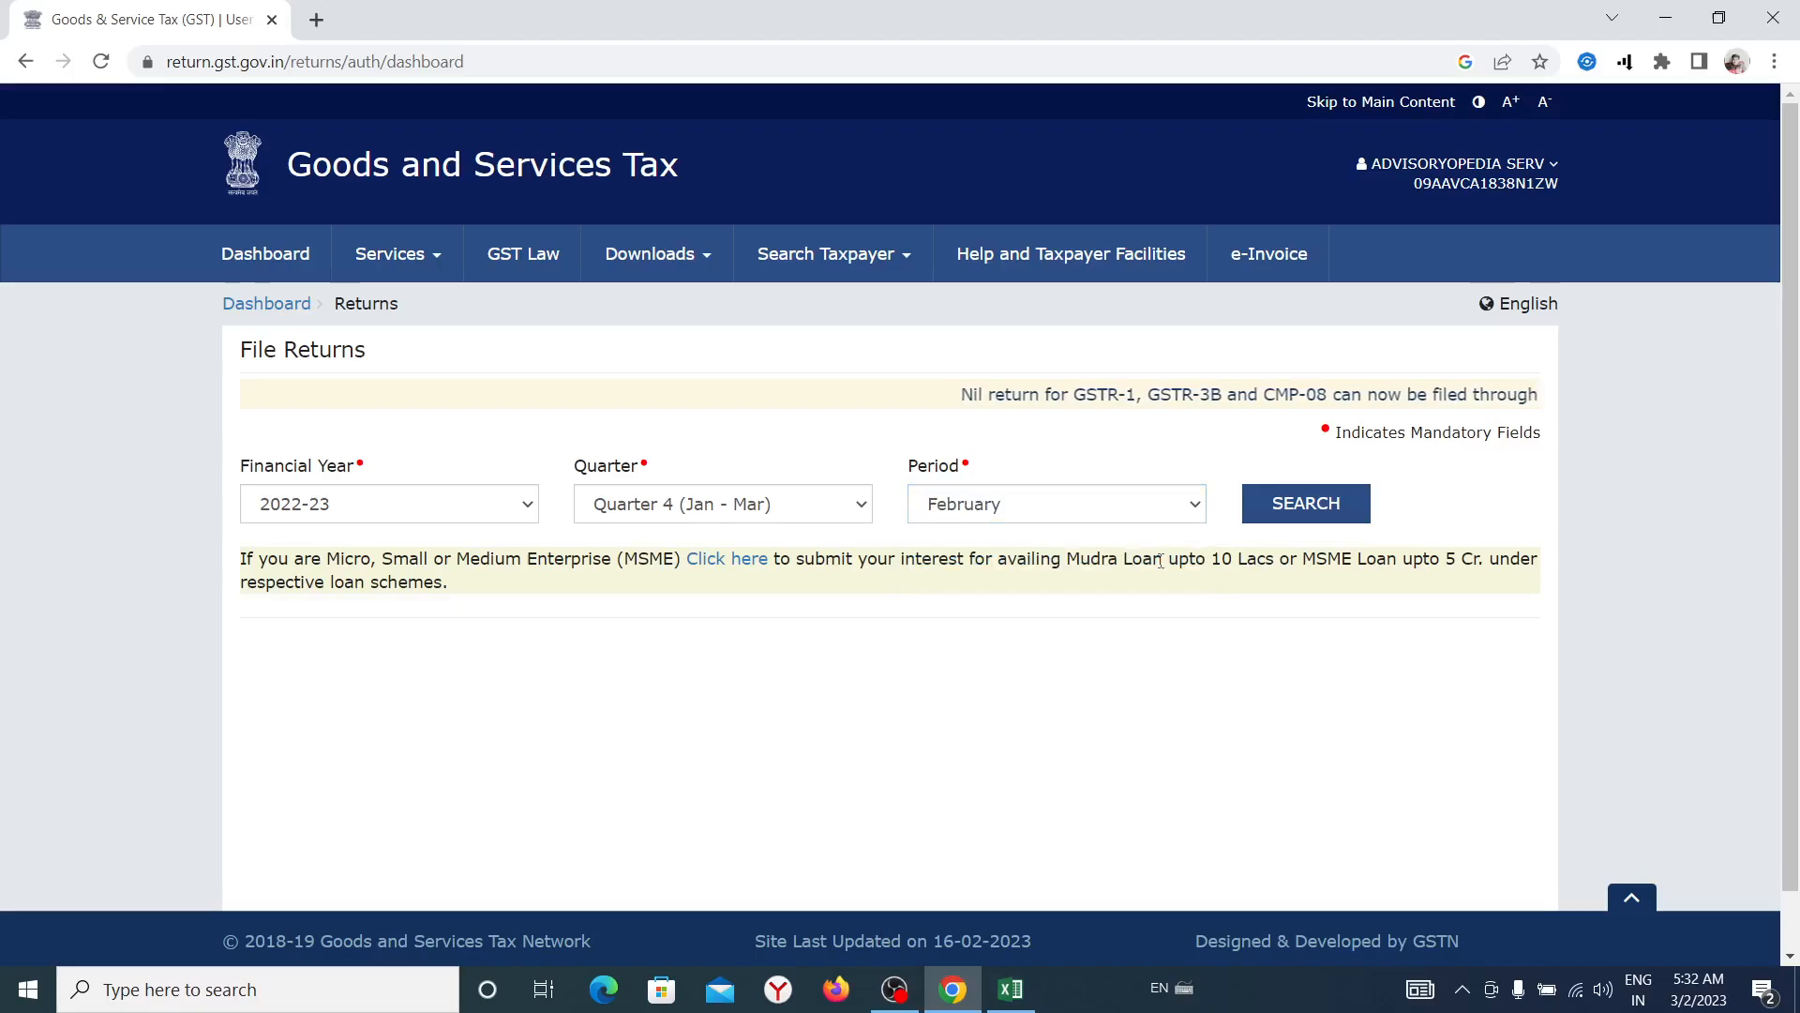
pyautogui.click(1280, 506)
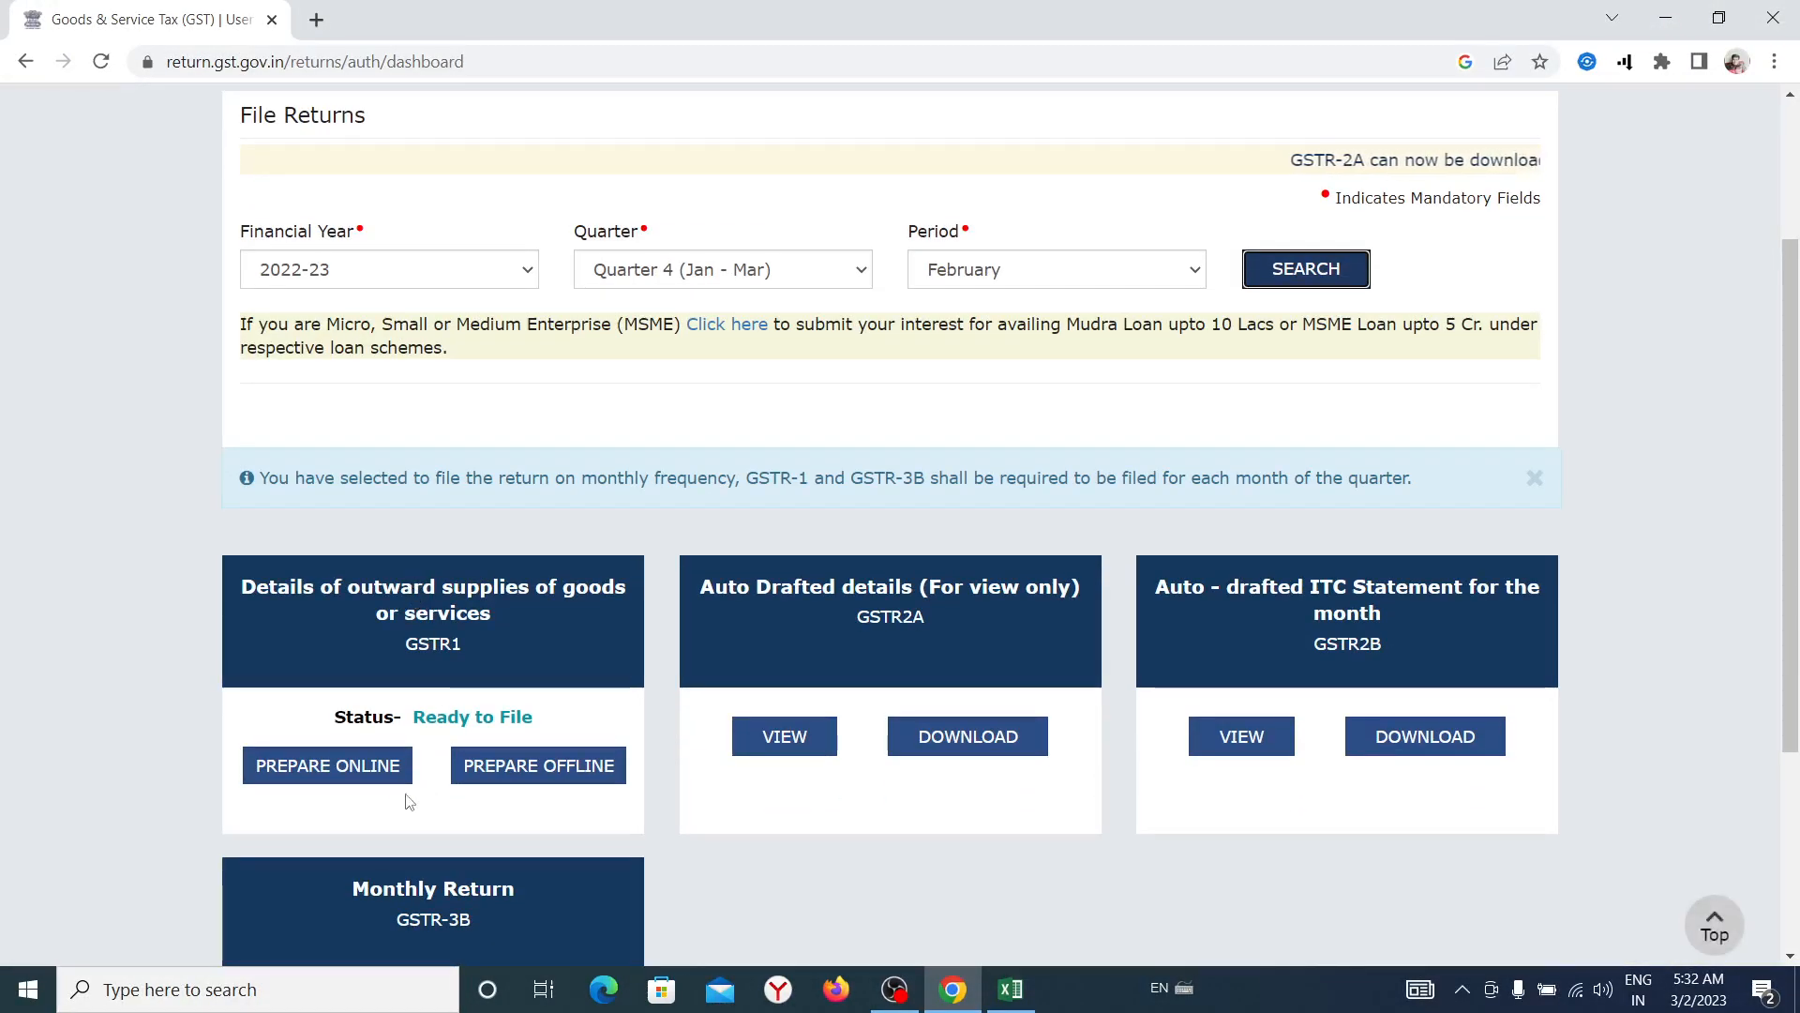
# - Open GSTR-1 for online preparation and try the File Nil GSTR-1 option
pyautogui.click(364, 770)
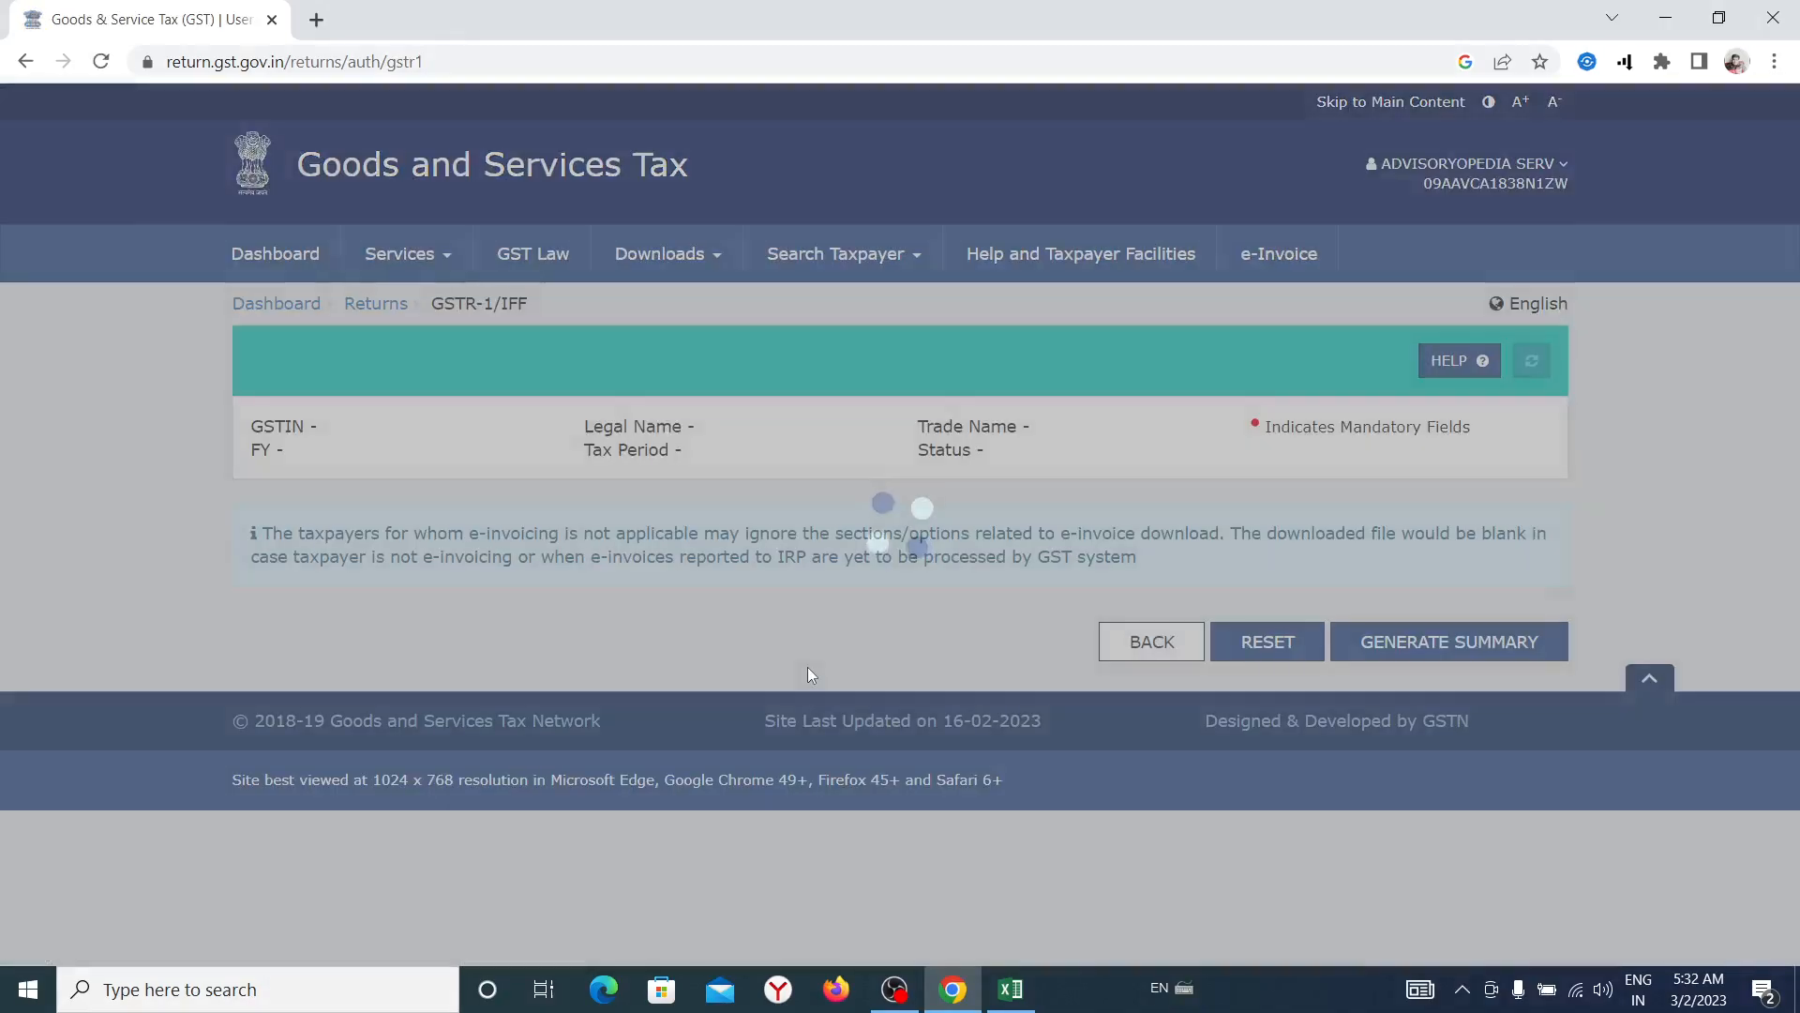
pyautogui.scroll(-3, 830, 604)
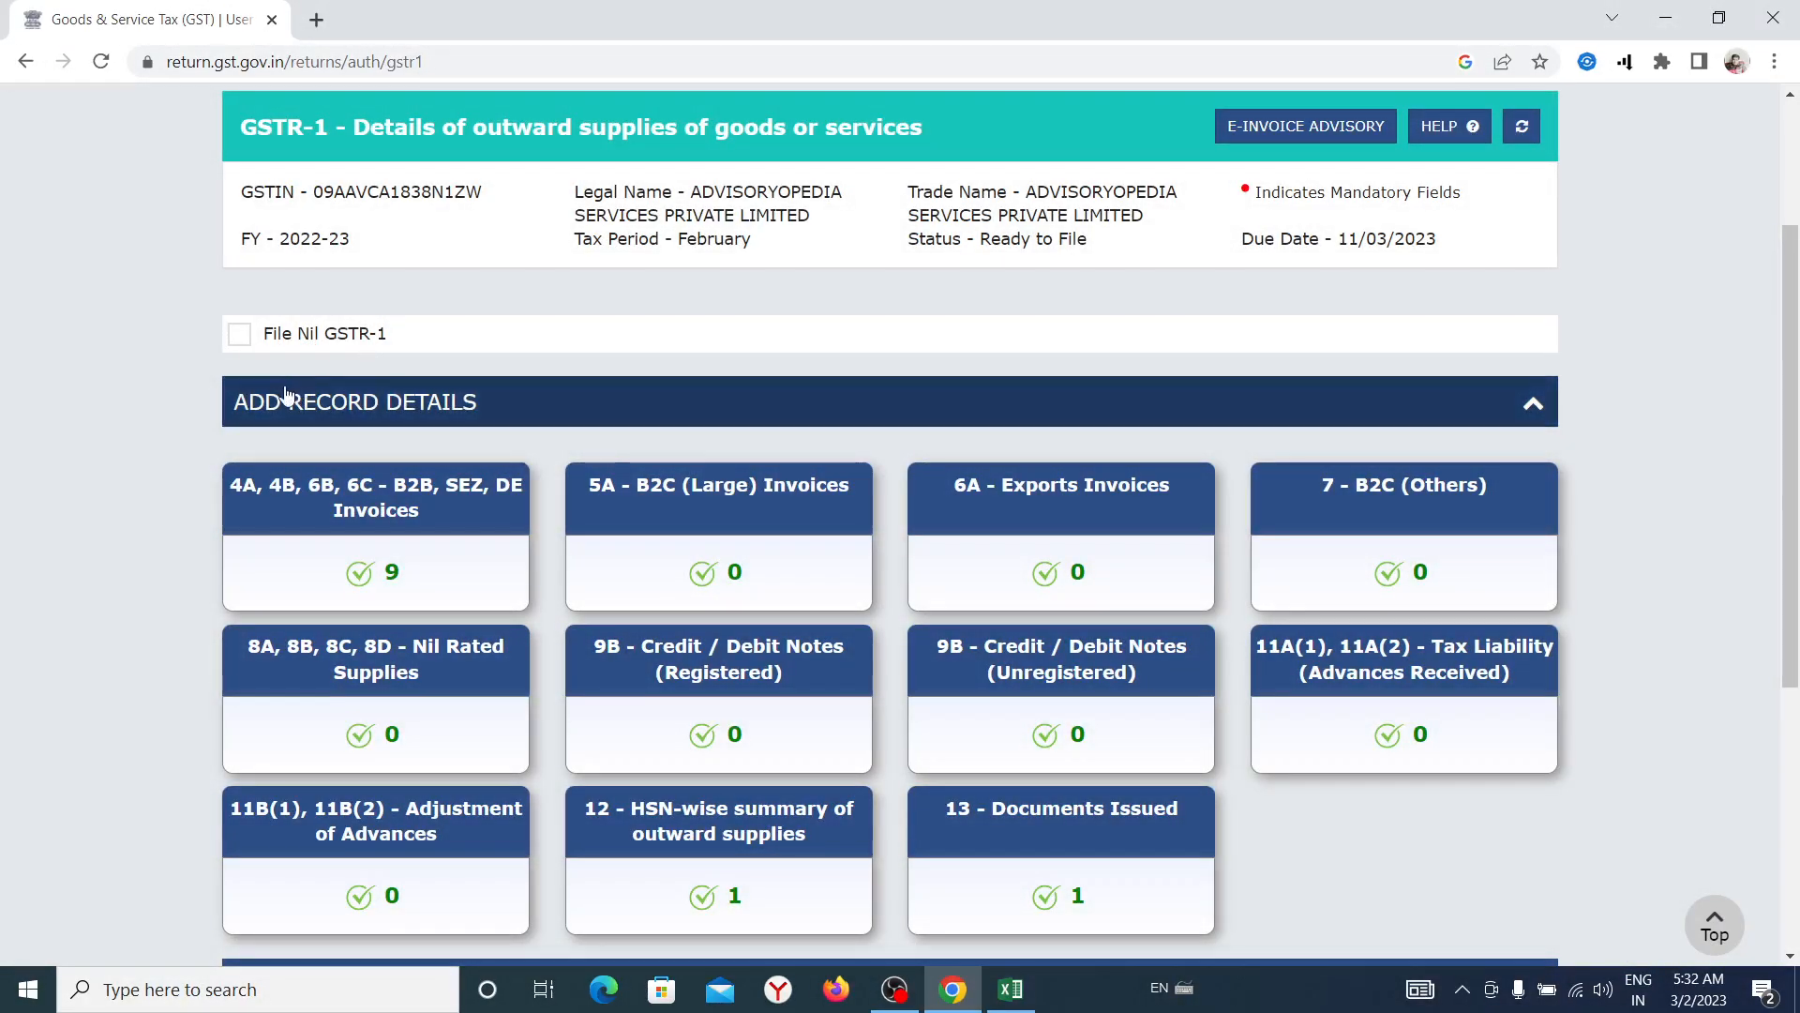
pyautogui.click(243, 338)
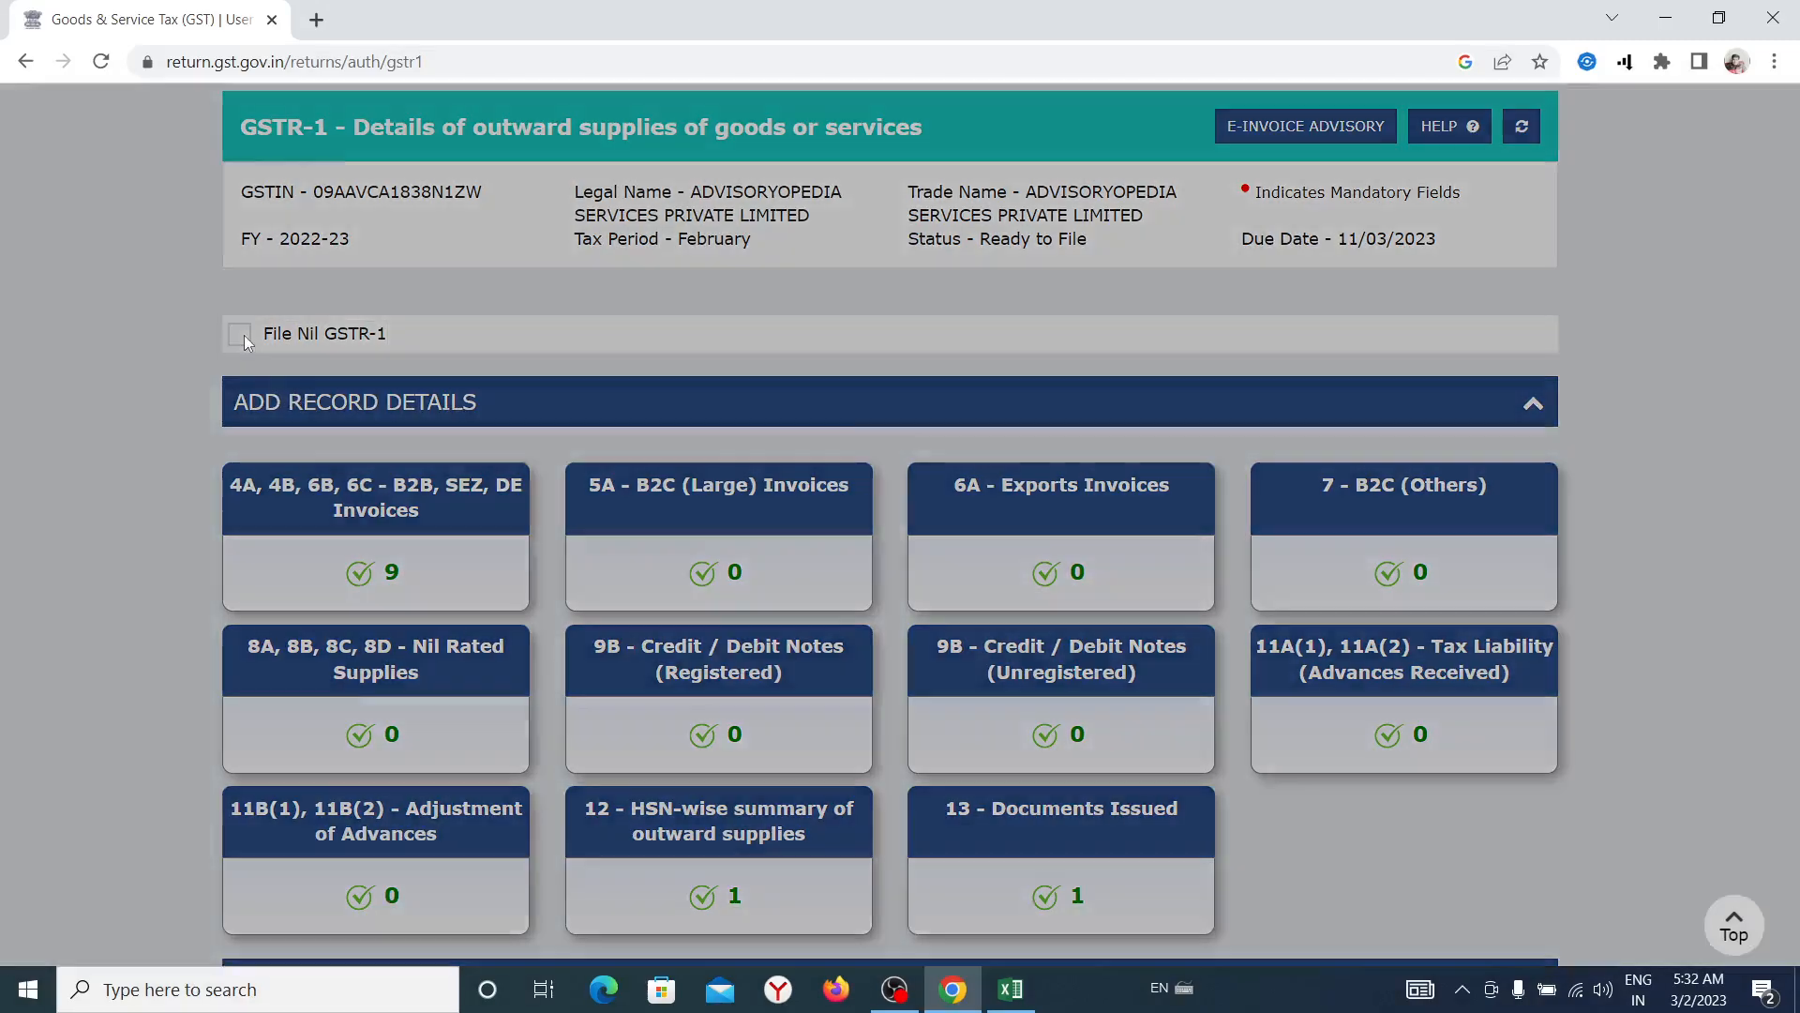
pyautogui.click(890, 466)
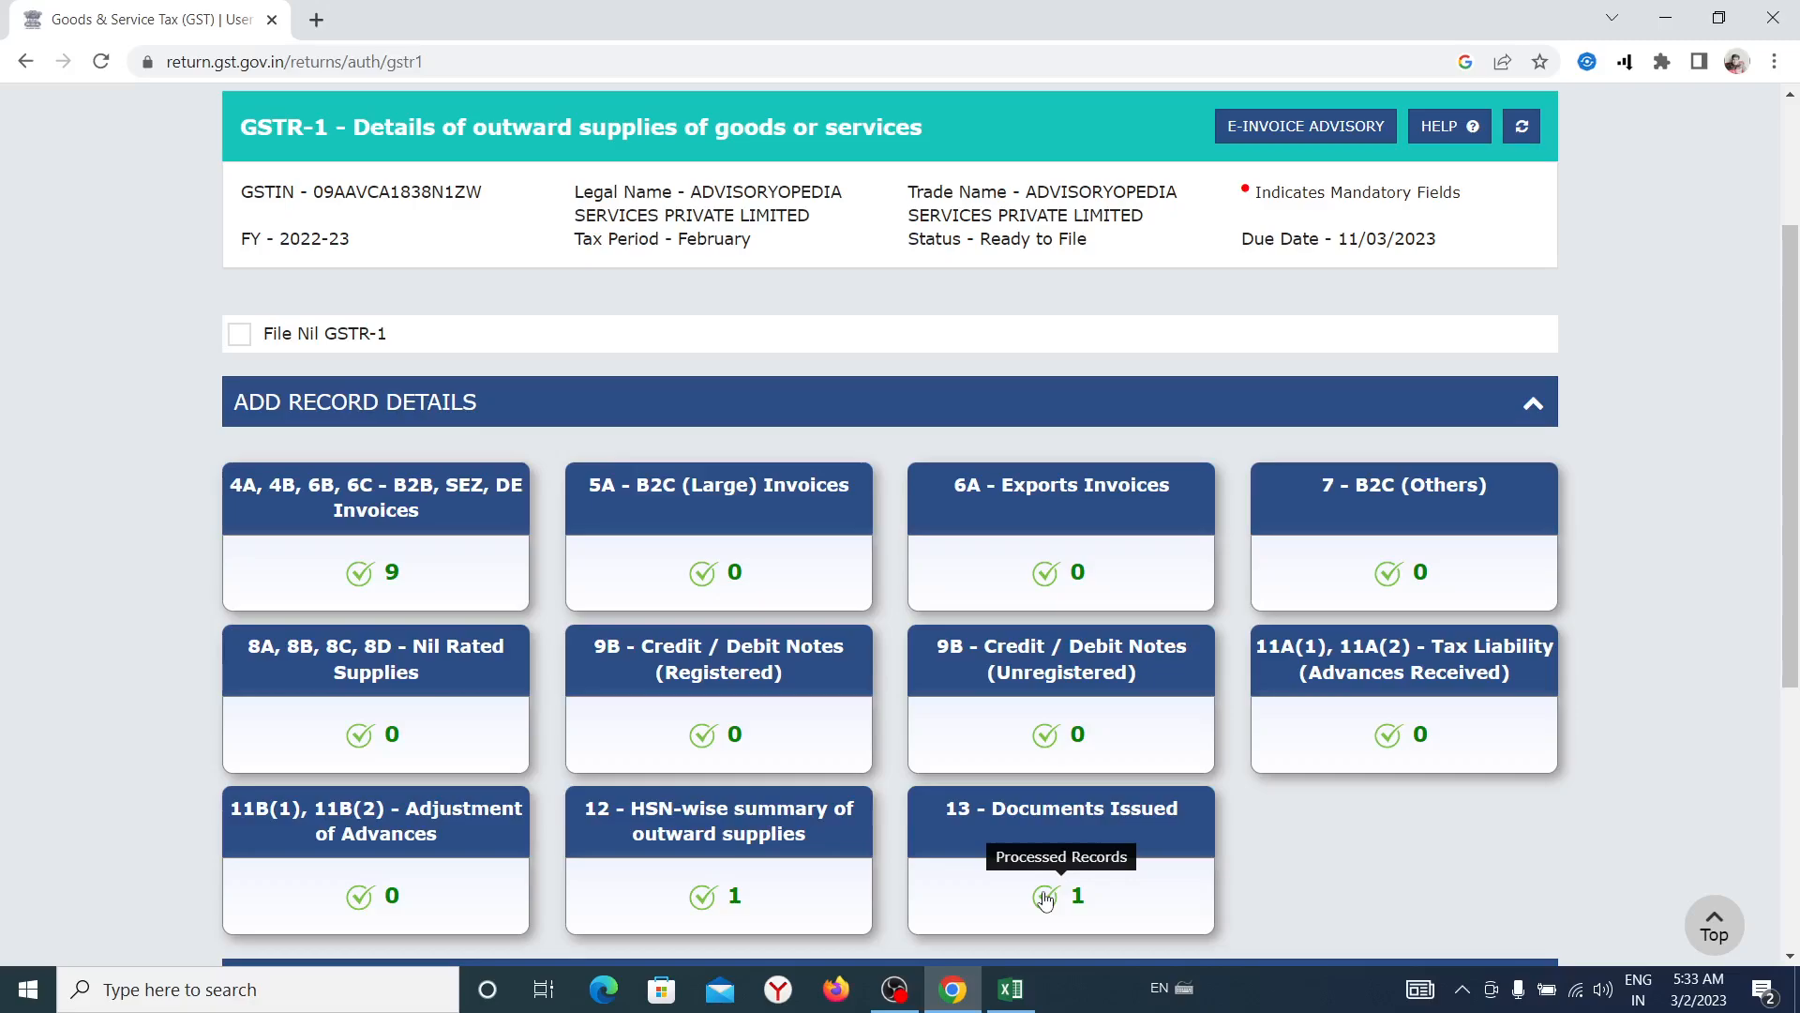
# - Open the 4A, 4B, 6B, 6C - B2B, SEZ, DE Invoices section and start adding a new invoice record
pyautogui.click(371, 584)
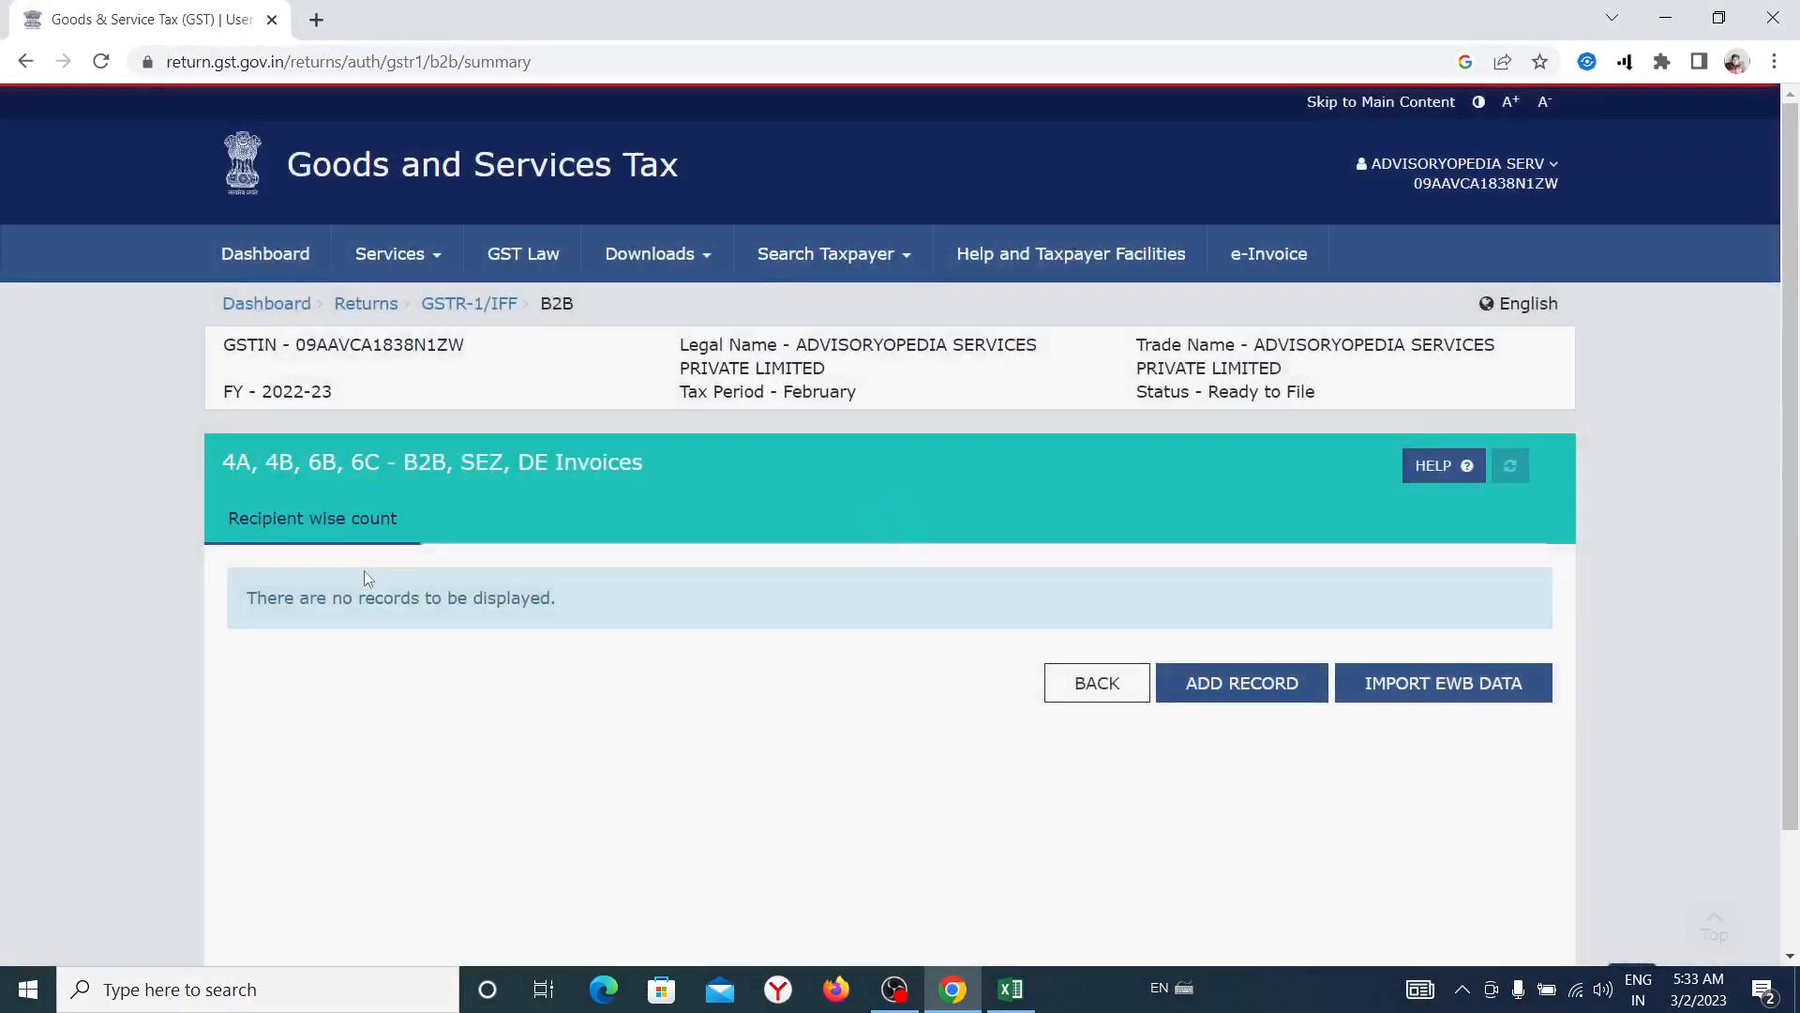
pyautogui.scroll(-2, 514, 636)
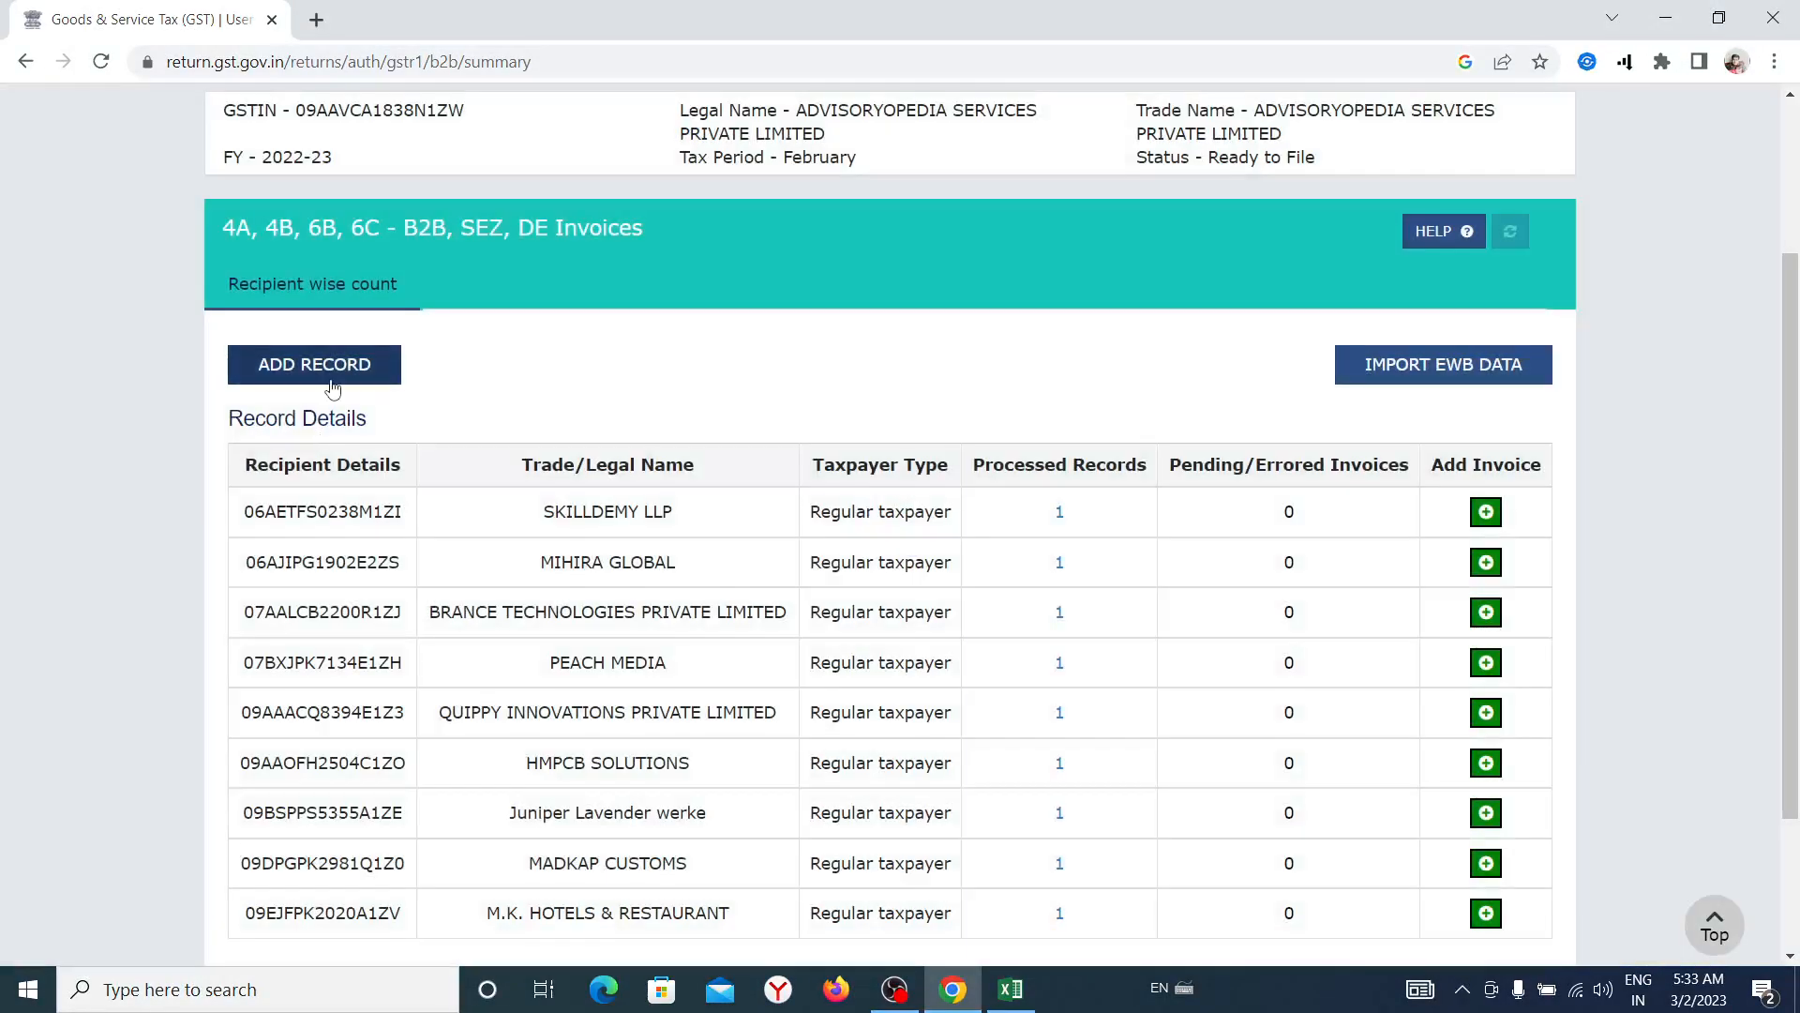
pyautogui.click(332, 384)
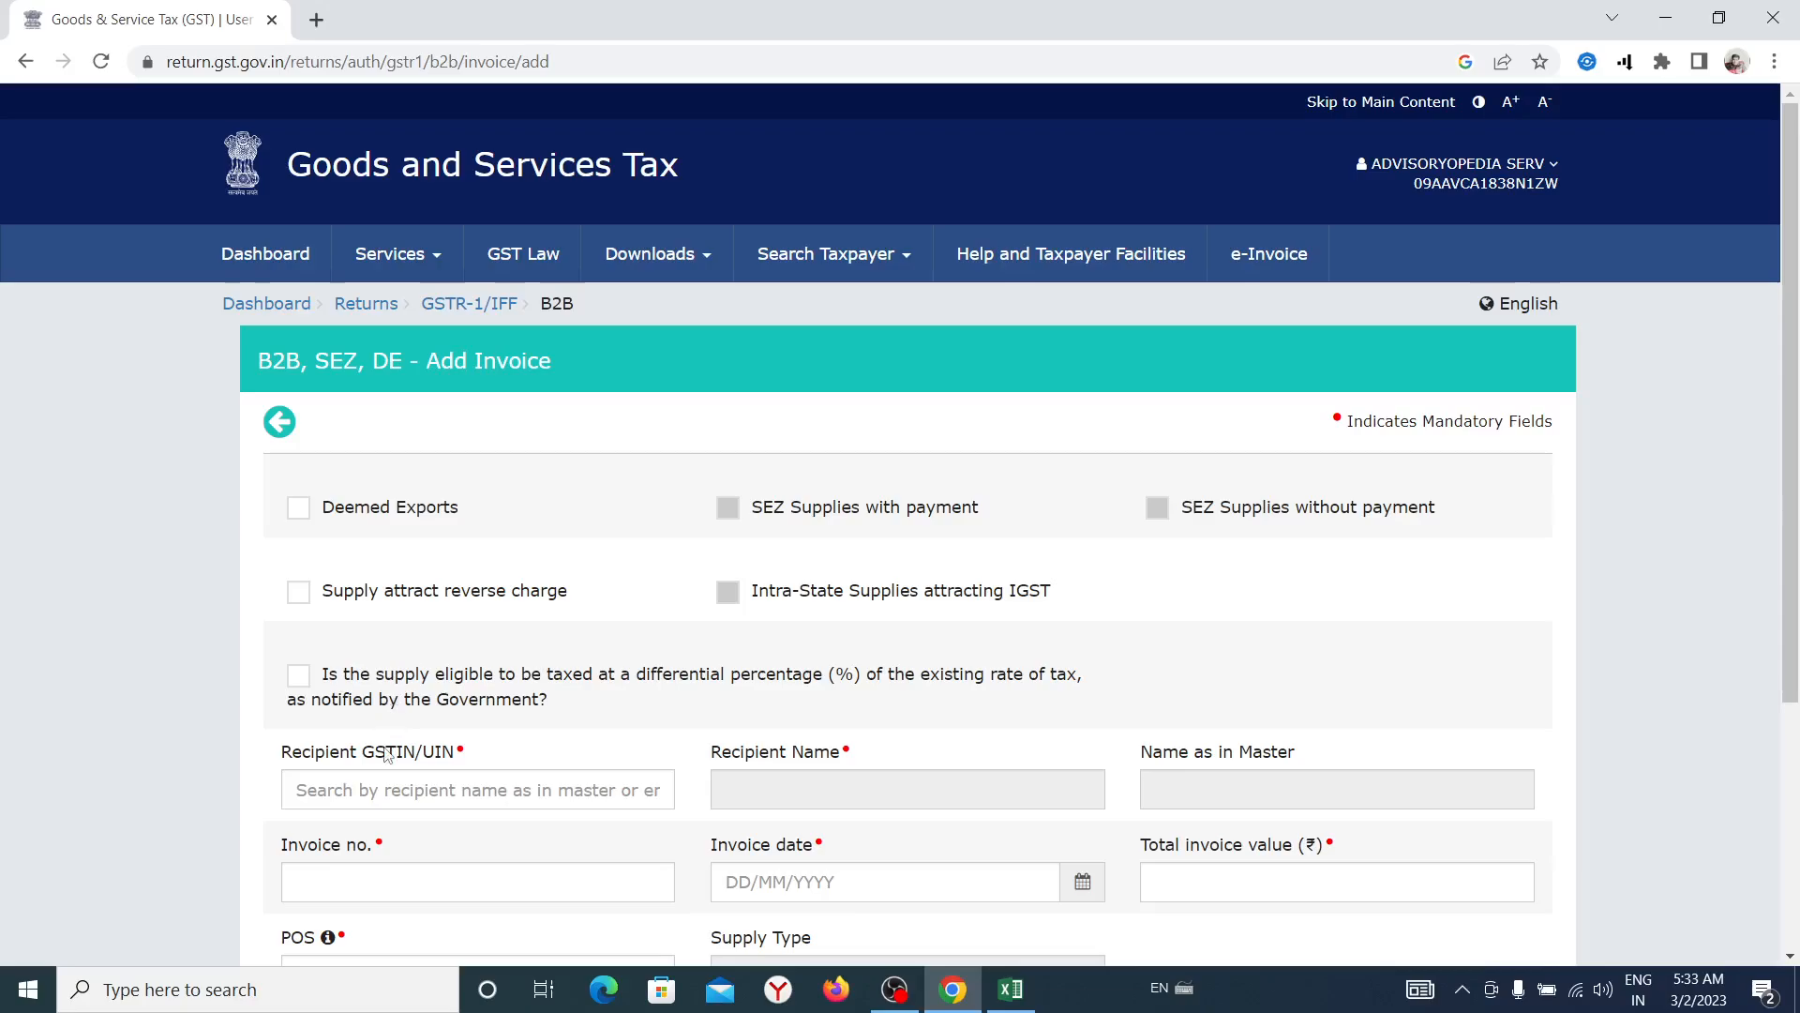
# - Copy the recipient's GSTIN from cell A5 of the Excel sales sheet and paste it as the invoice's Recipient GSTIN/UIN in Chrome
pyautogui.click(380, 798)
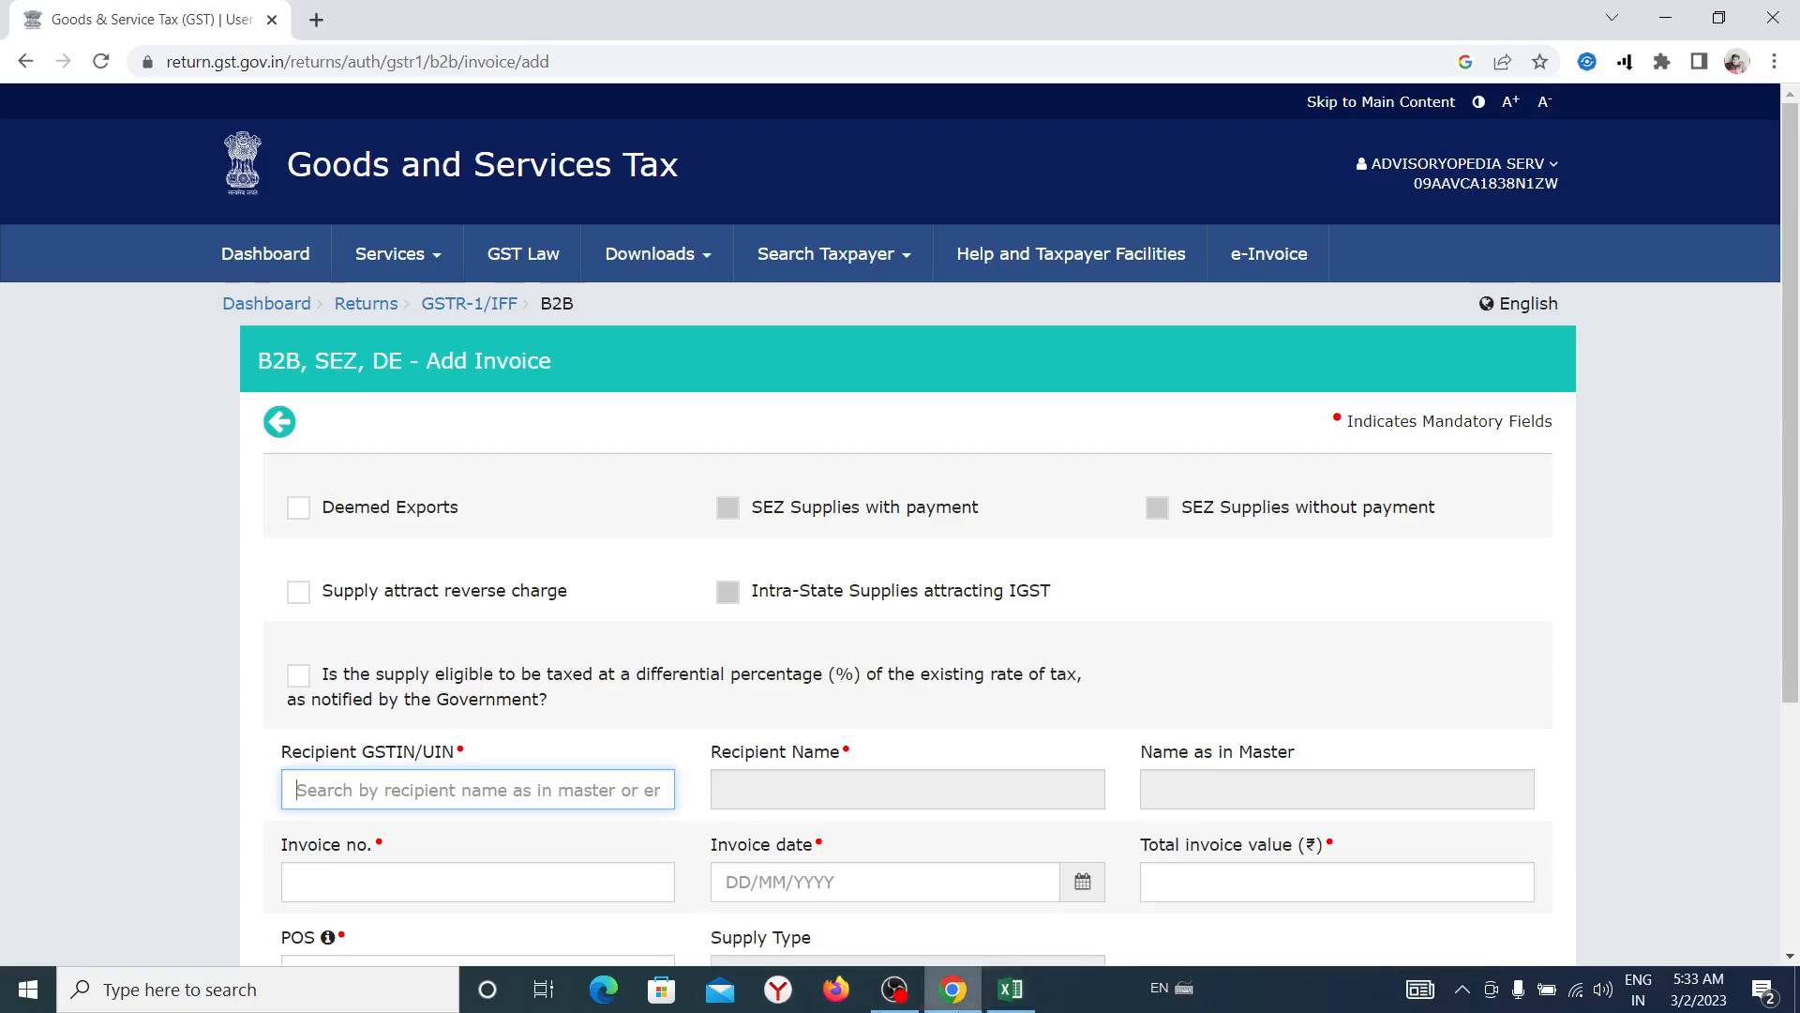
pyautogui.moveTo(1010, 987)
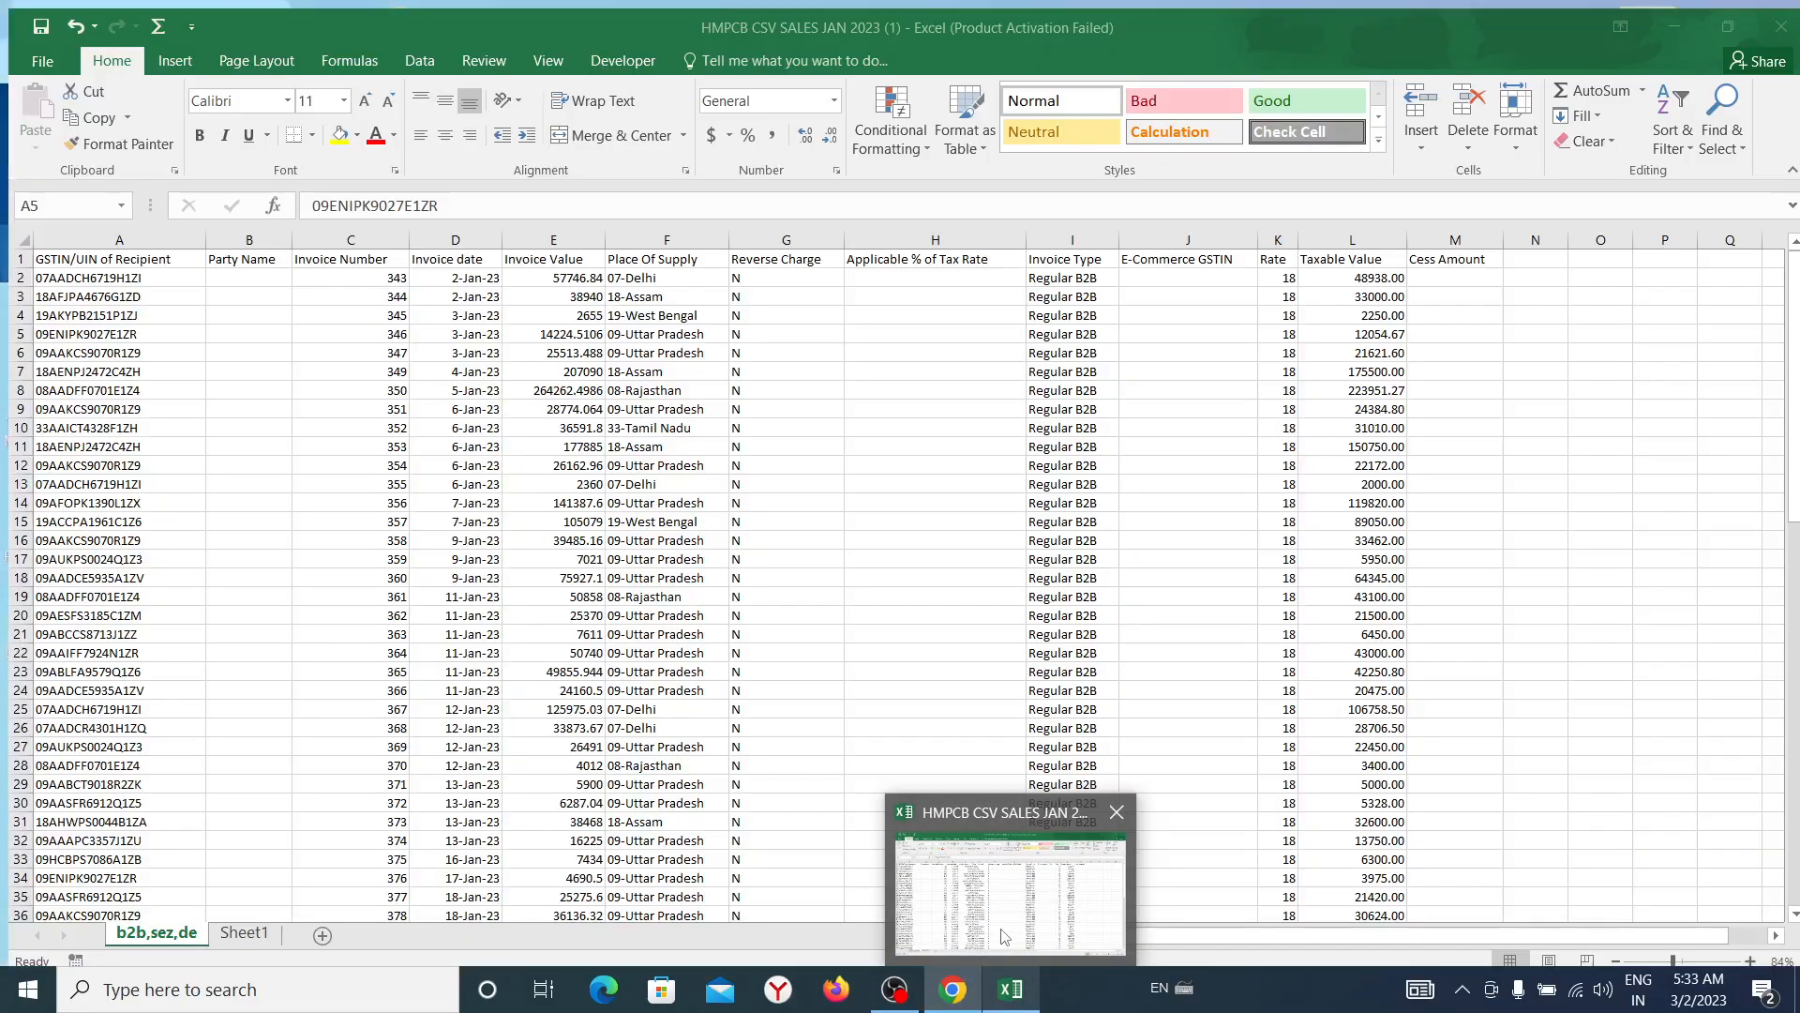
pyautogui.click(1000, 933)
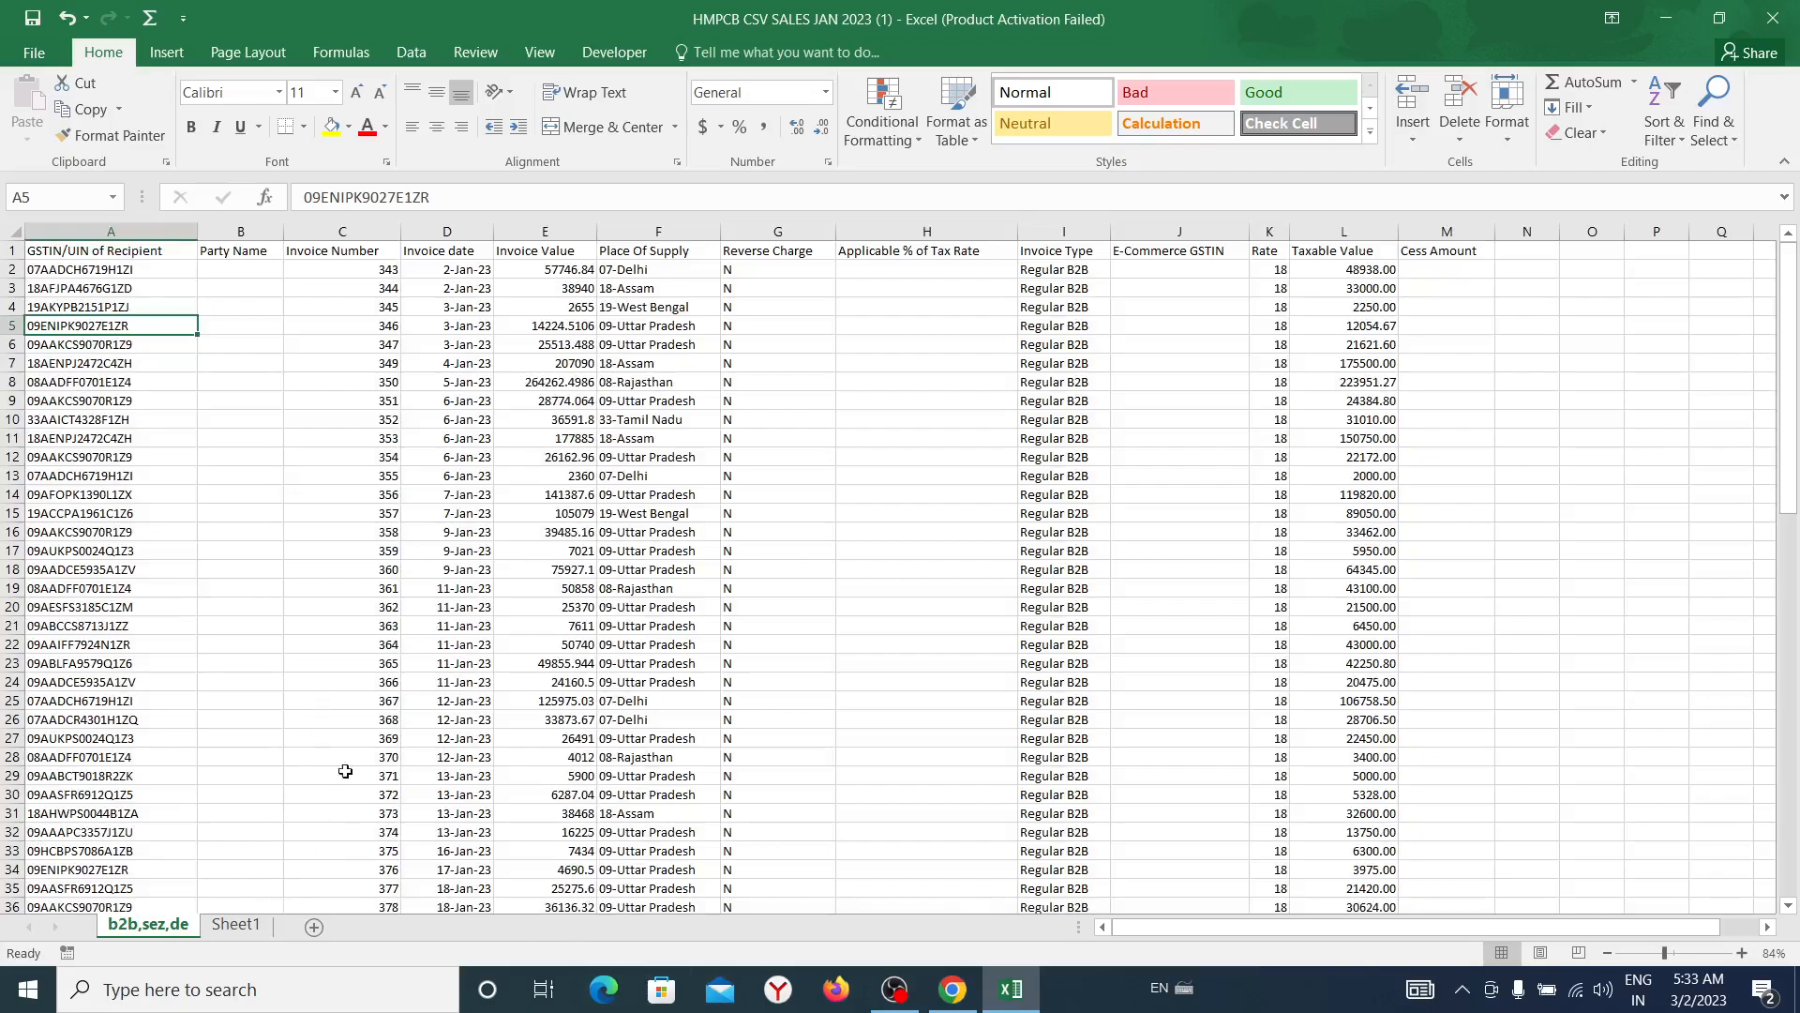
pyautogui.hotkey('ctrl', 'c')
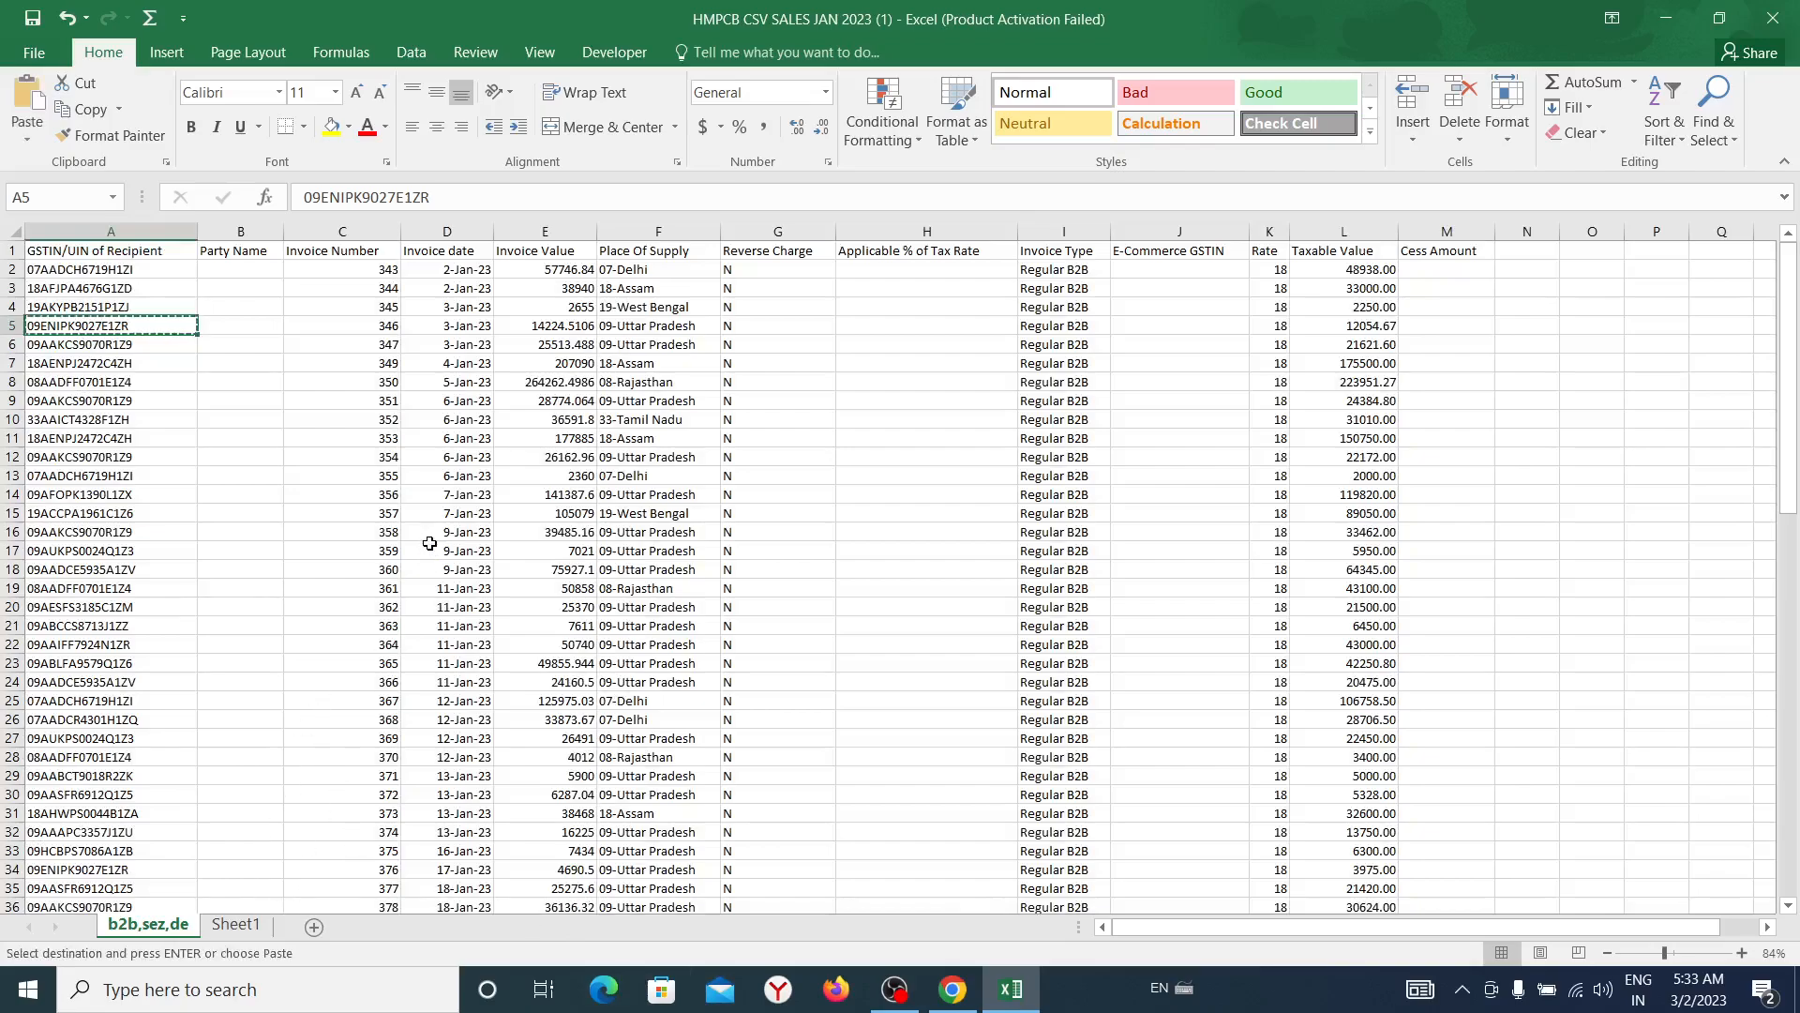
pyautogui.click(952, 989)
pyautogui.click(520, 798)
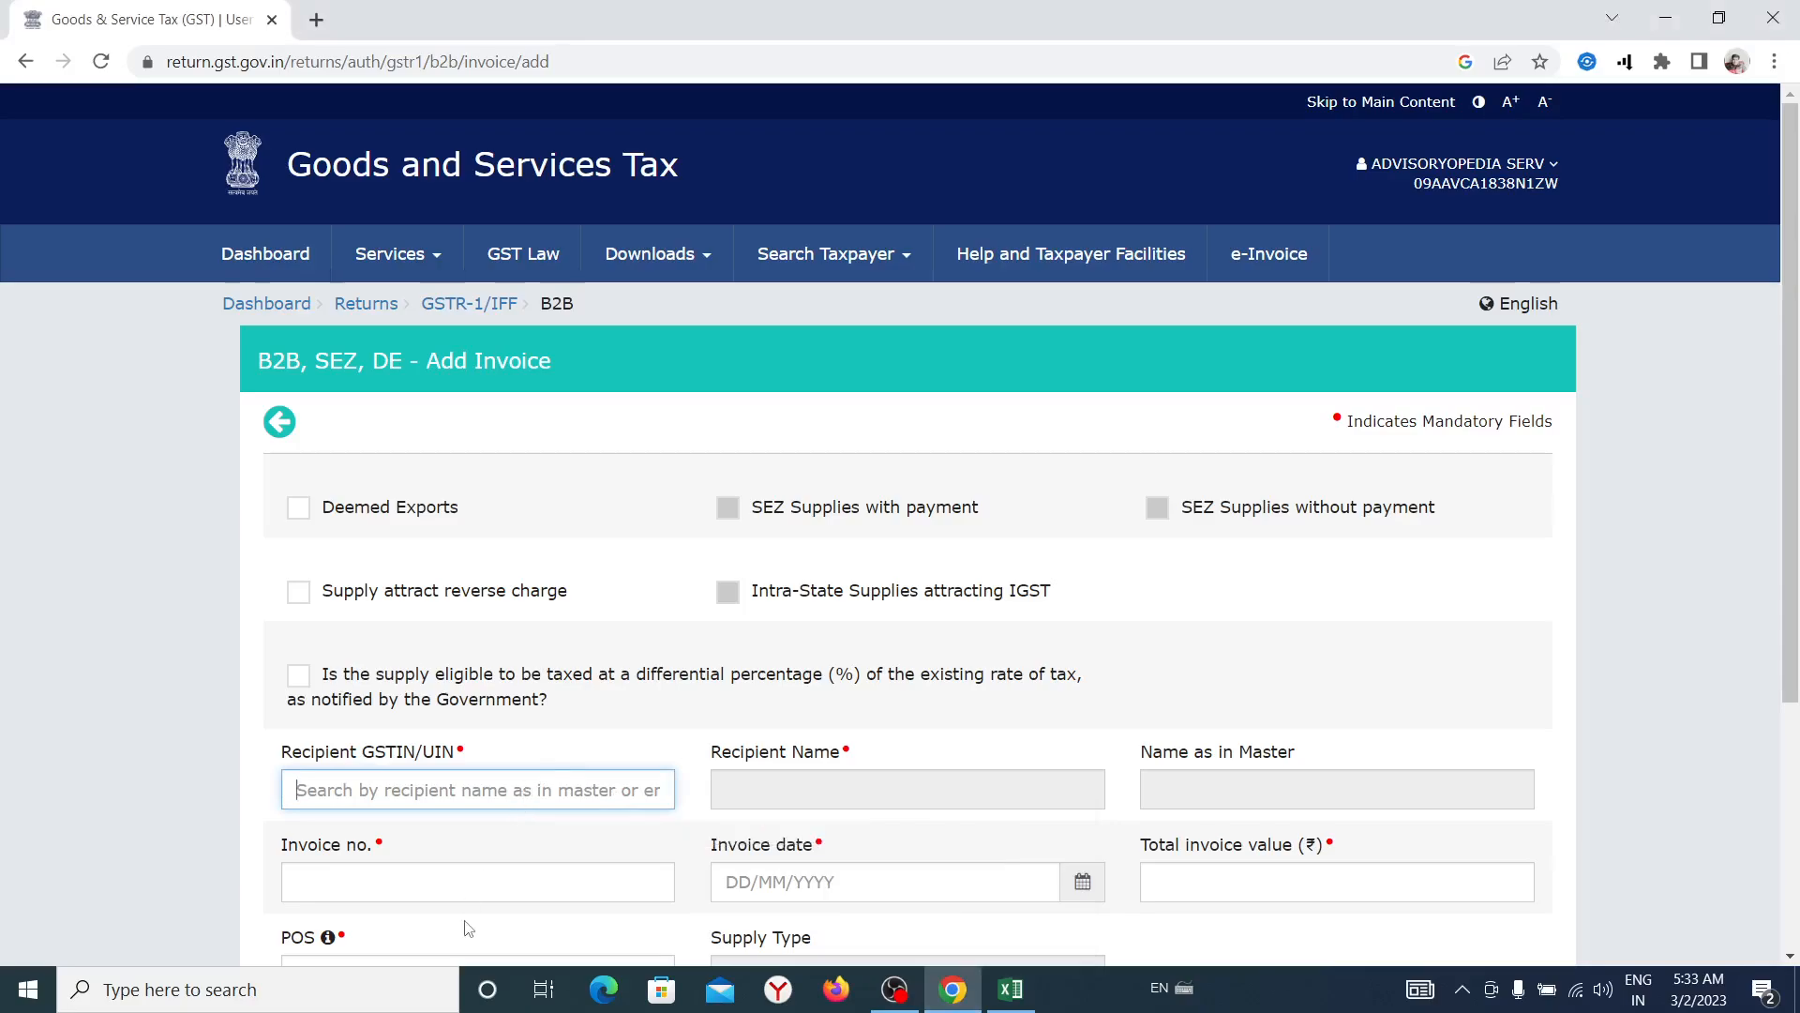
pyautogui.hotkey('ctrl', 'v')
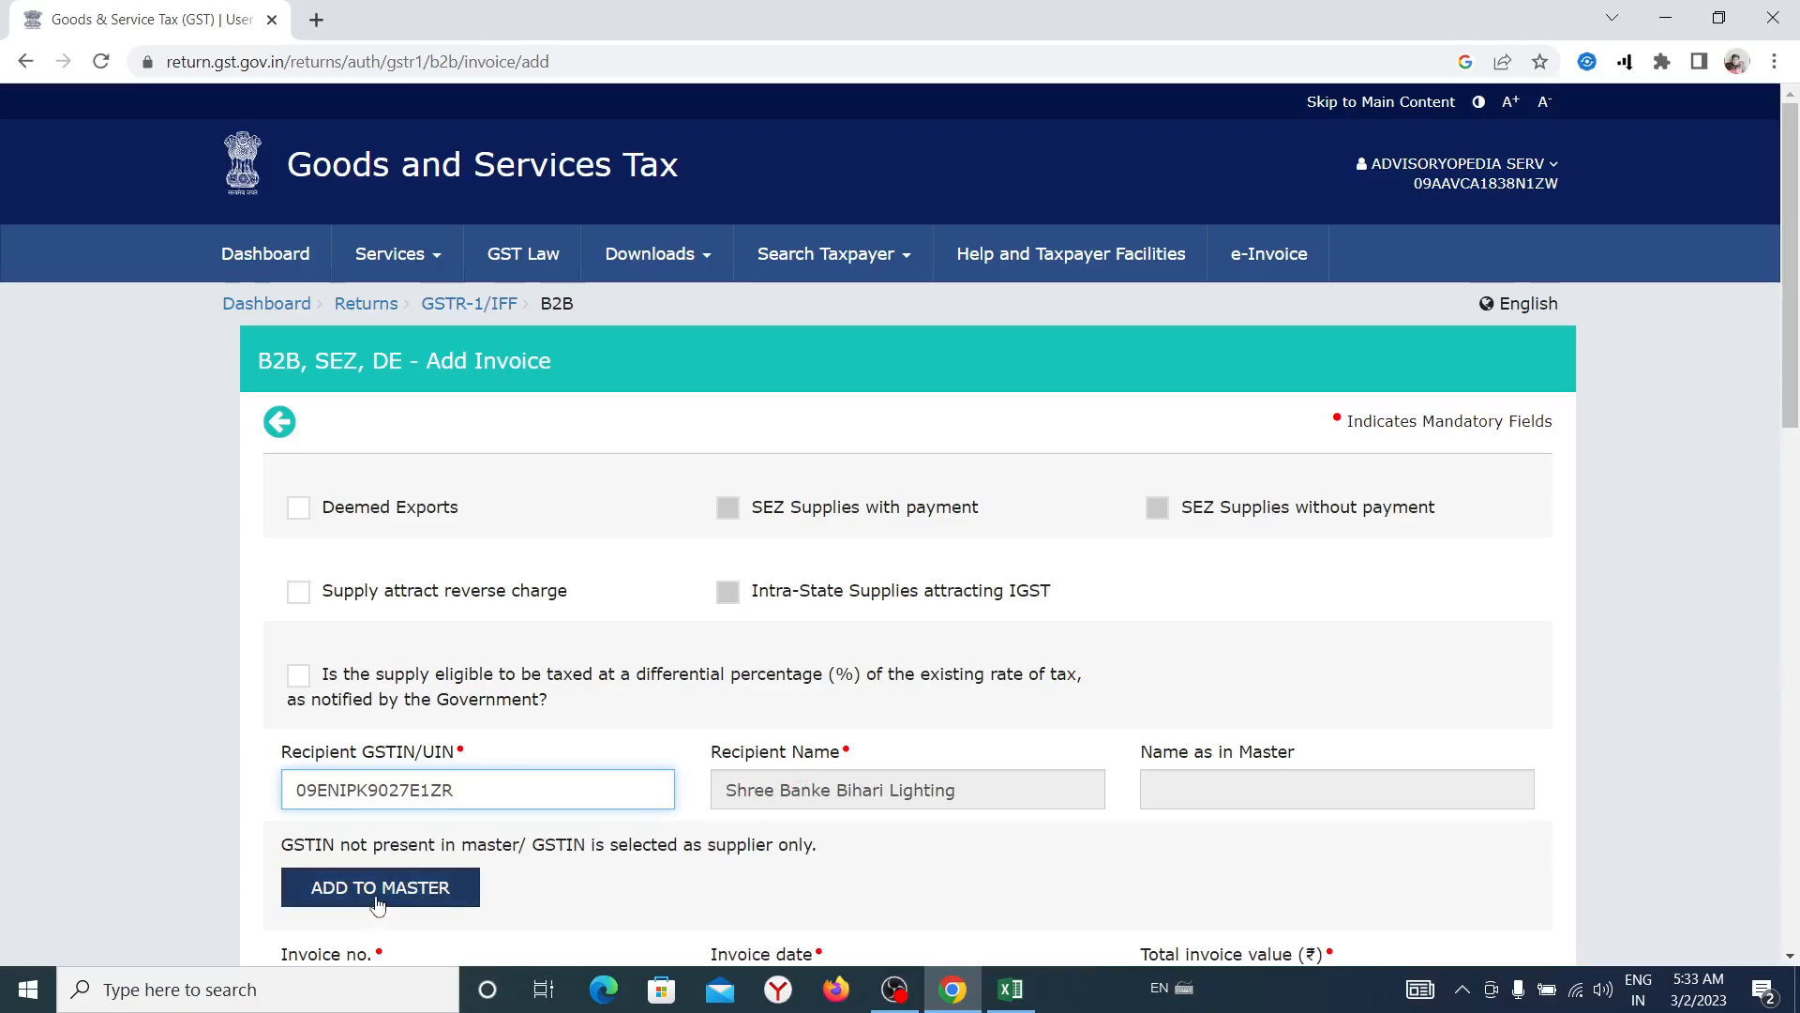
# - Enter invoice number 1 and invoice date 03/02/2023 for the new B2B invoice
pyautogui.scroll(-1, 728, 763)
pyautogui.scroll(-2, 728, 762)
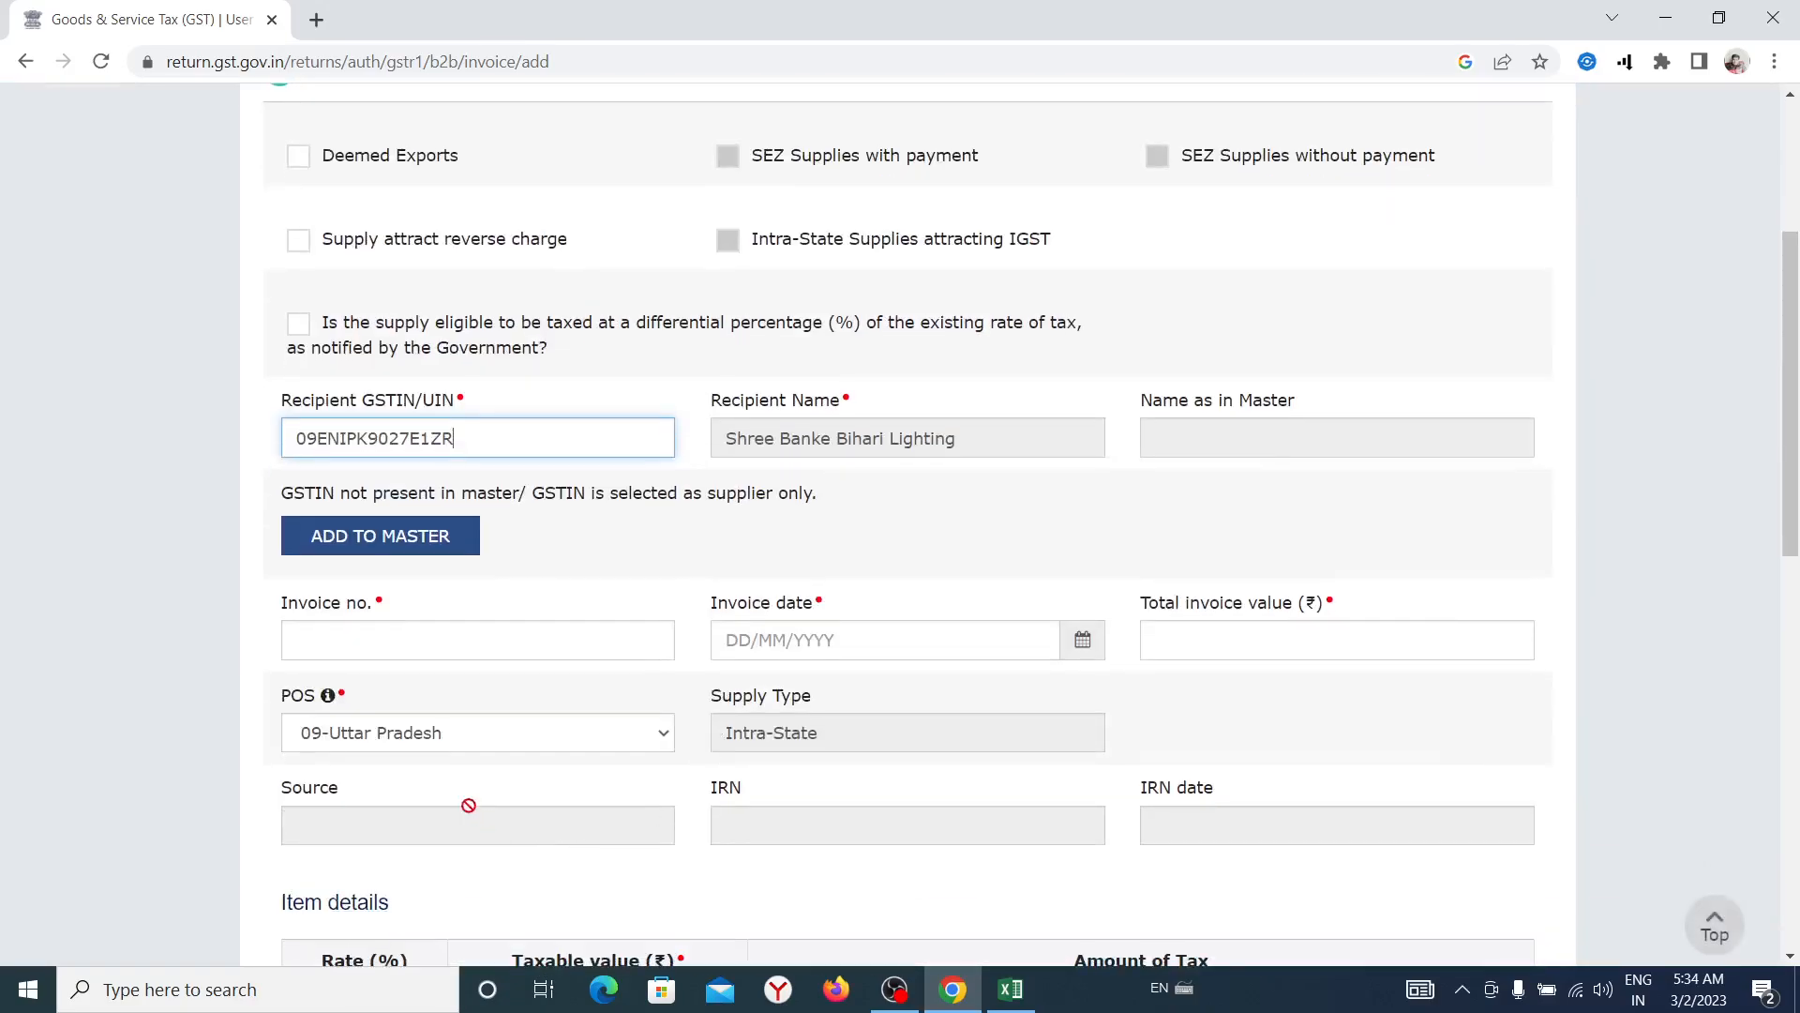
pyautogui.click(449, 645)
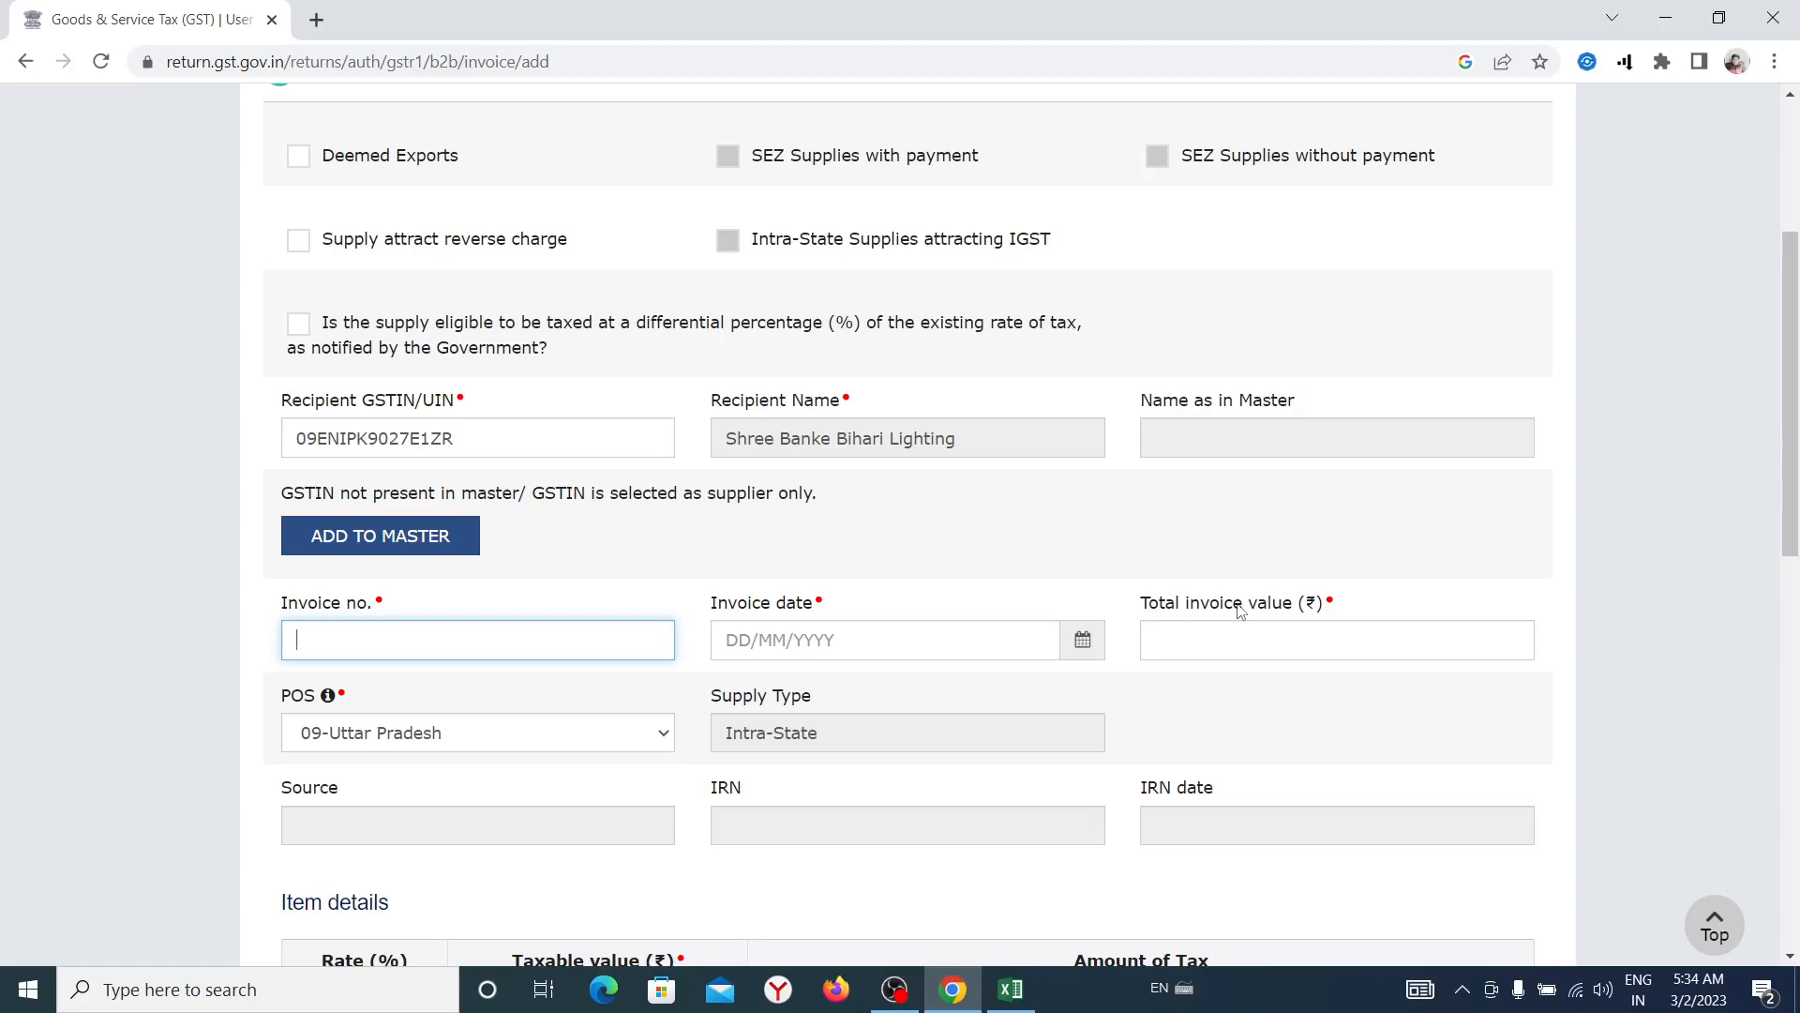
pyautogui.click(1255, 643)
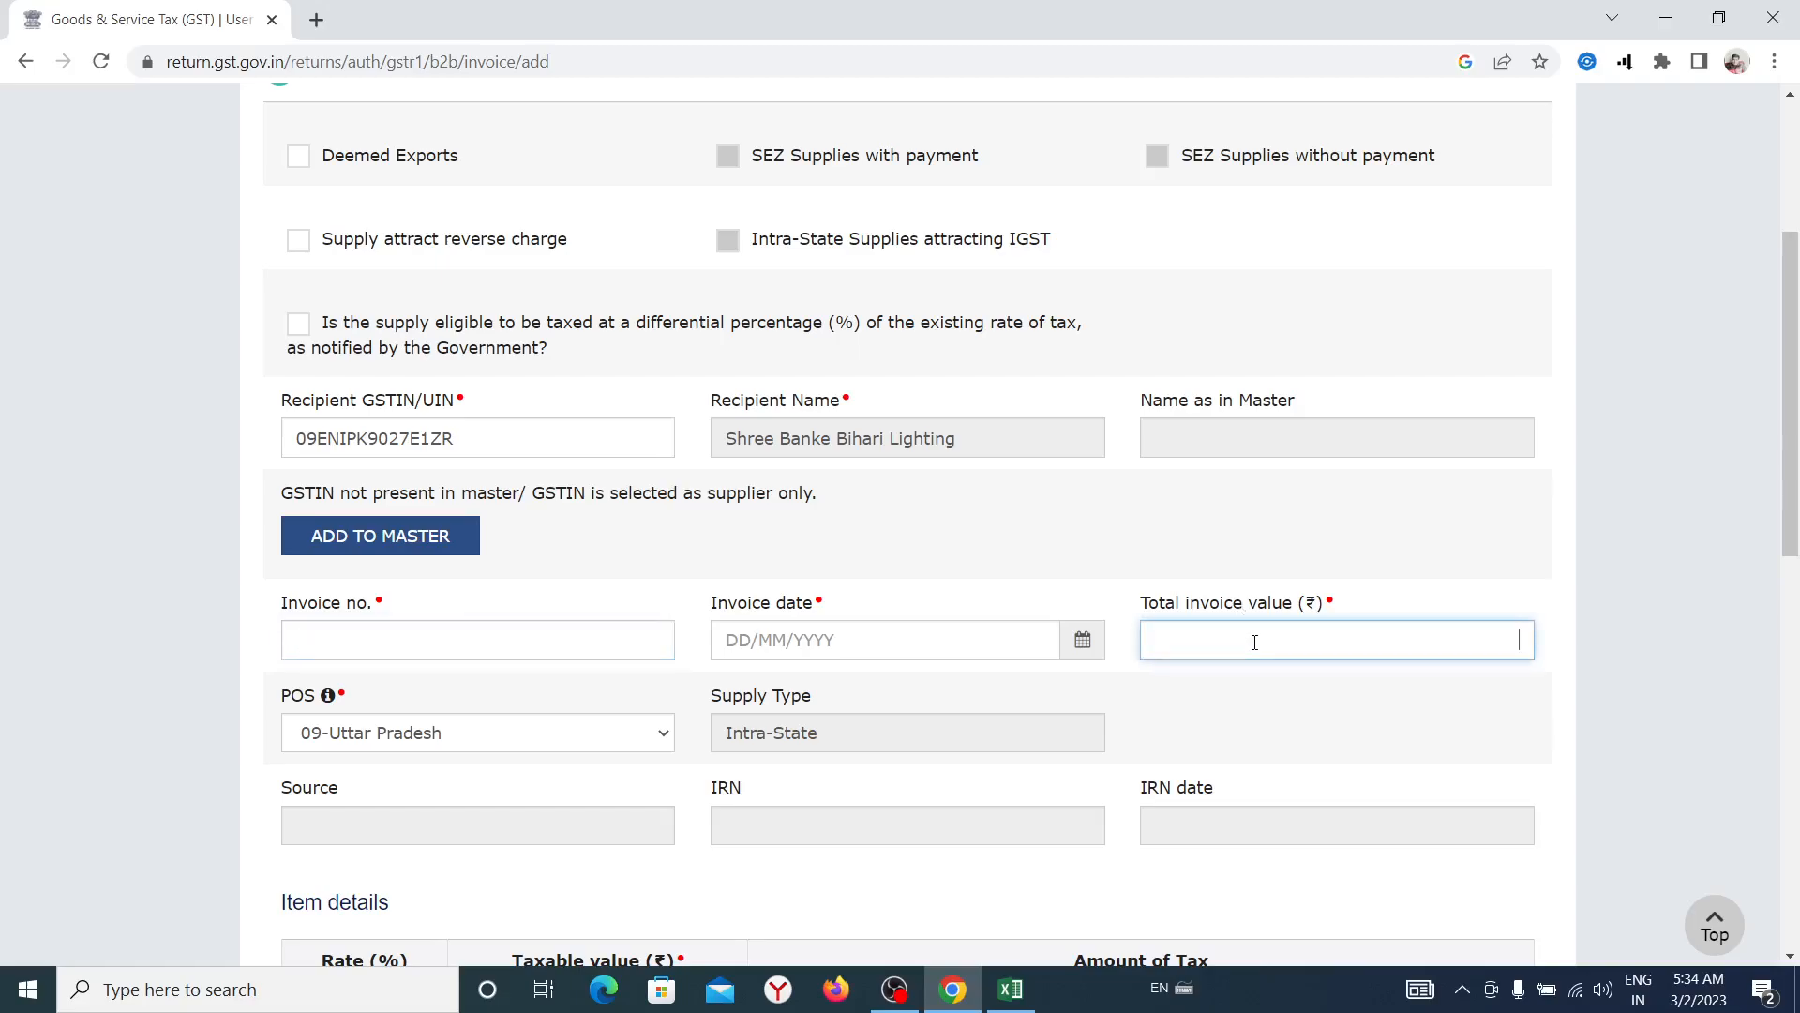
pyautogui.scroll(-5, 1245, 652)
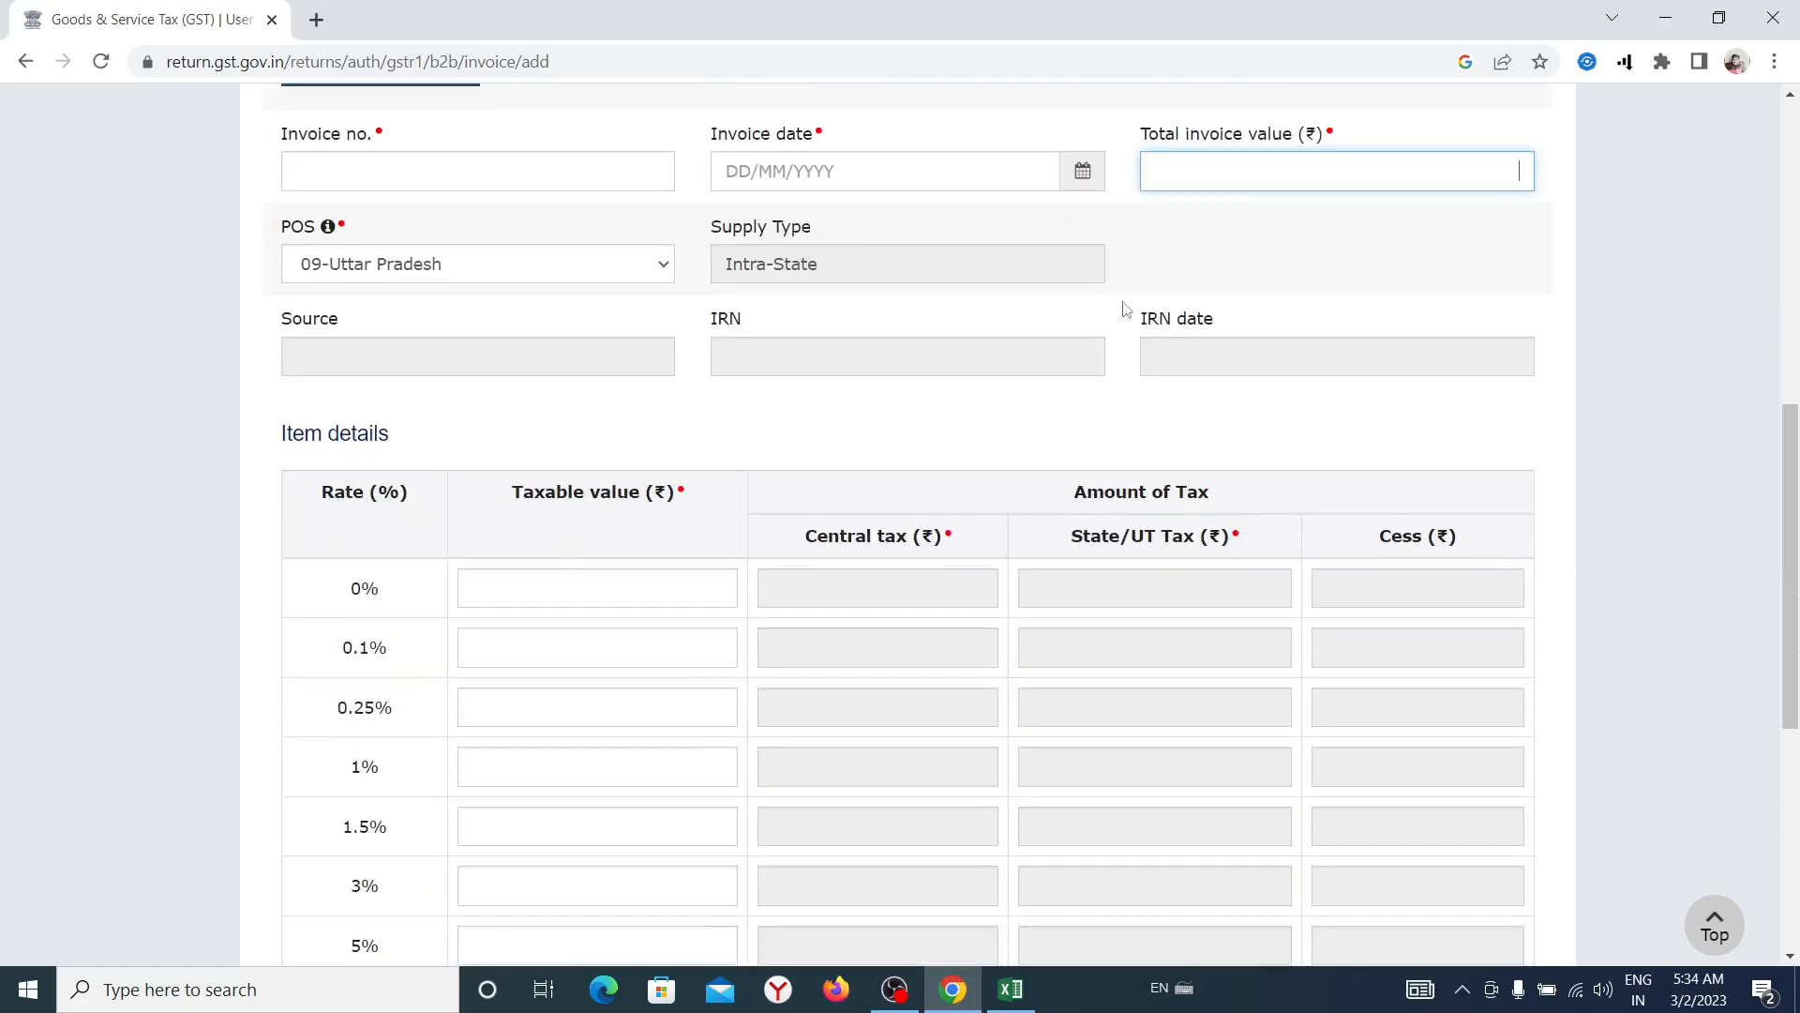
pyautogui.click(555, 162)
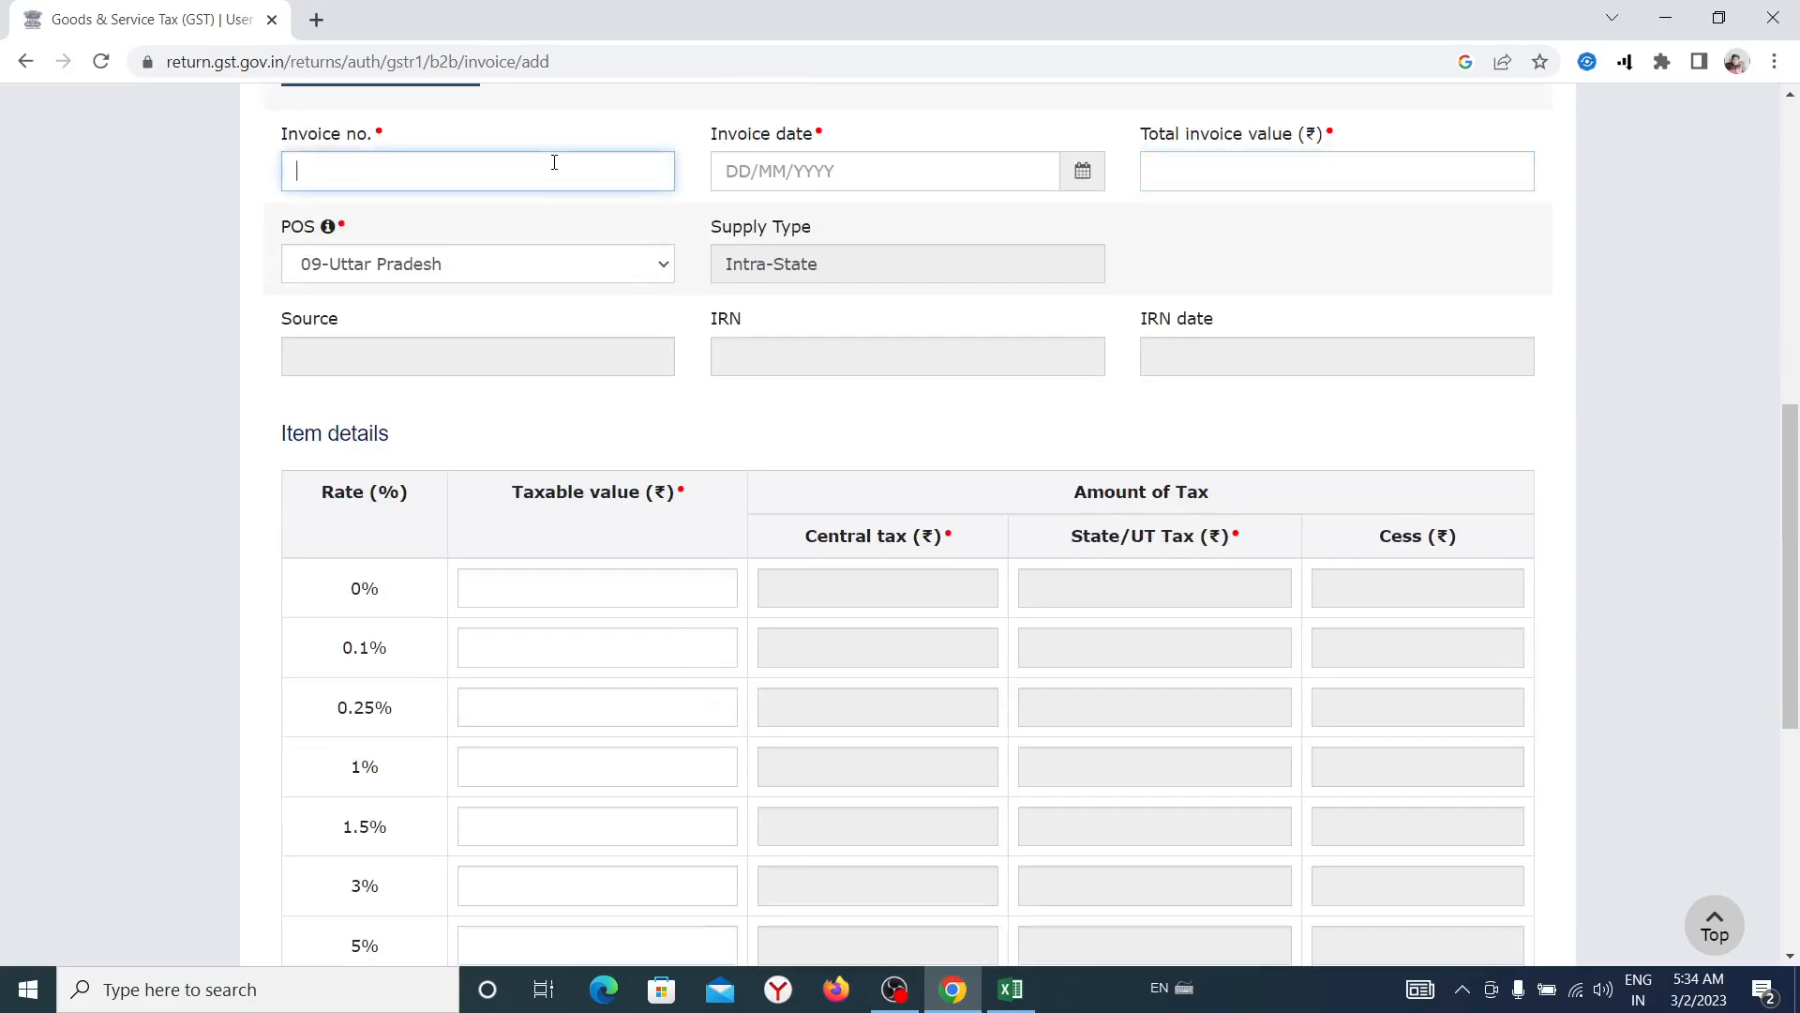
pyautogui.write('1')
pyautogui.click(740, 170)
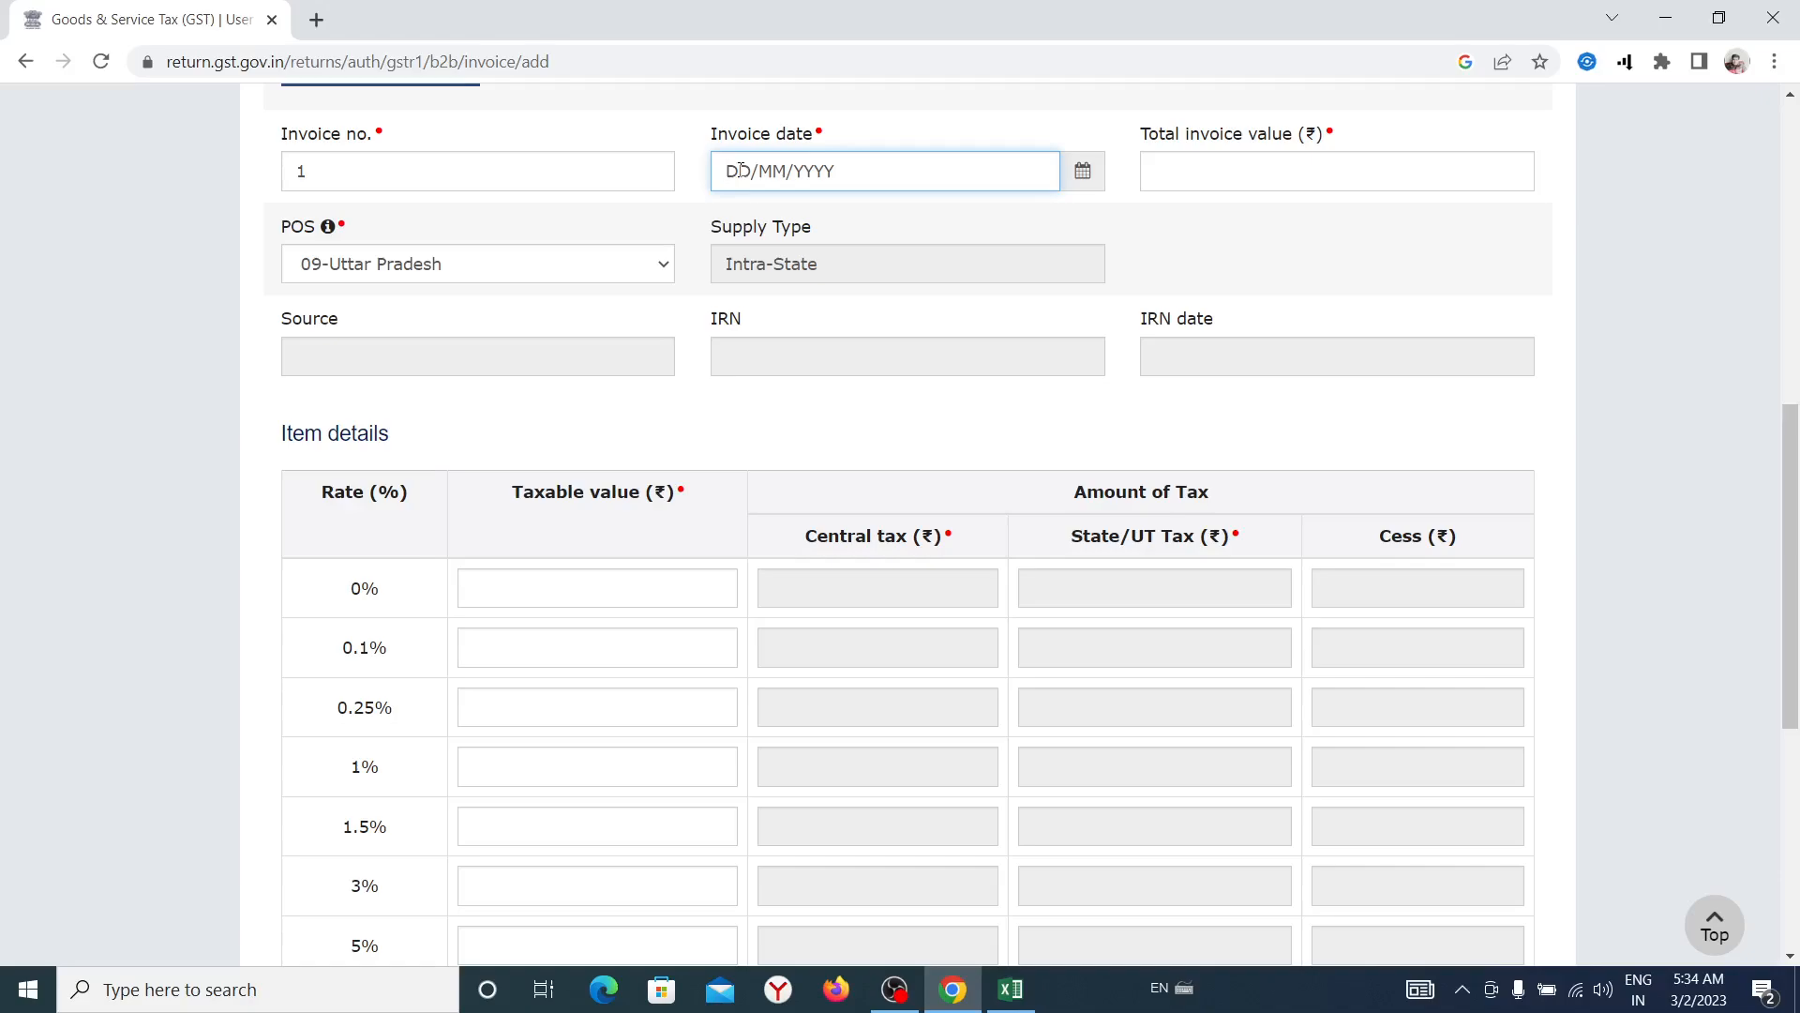
pyautogui.write('03/02/2023')
# - Set the total invoice value to 11.80
pyautogui.click(1205, 167)
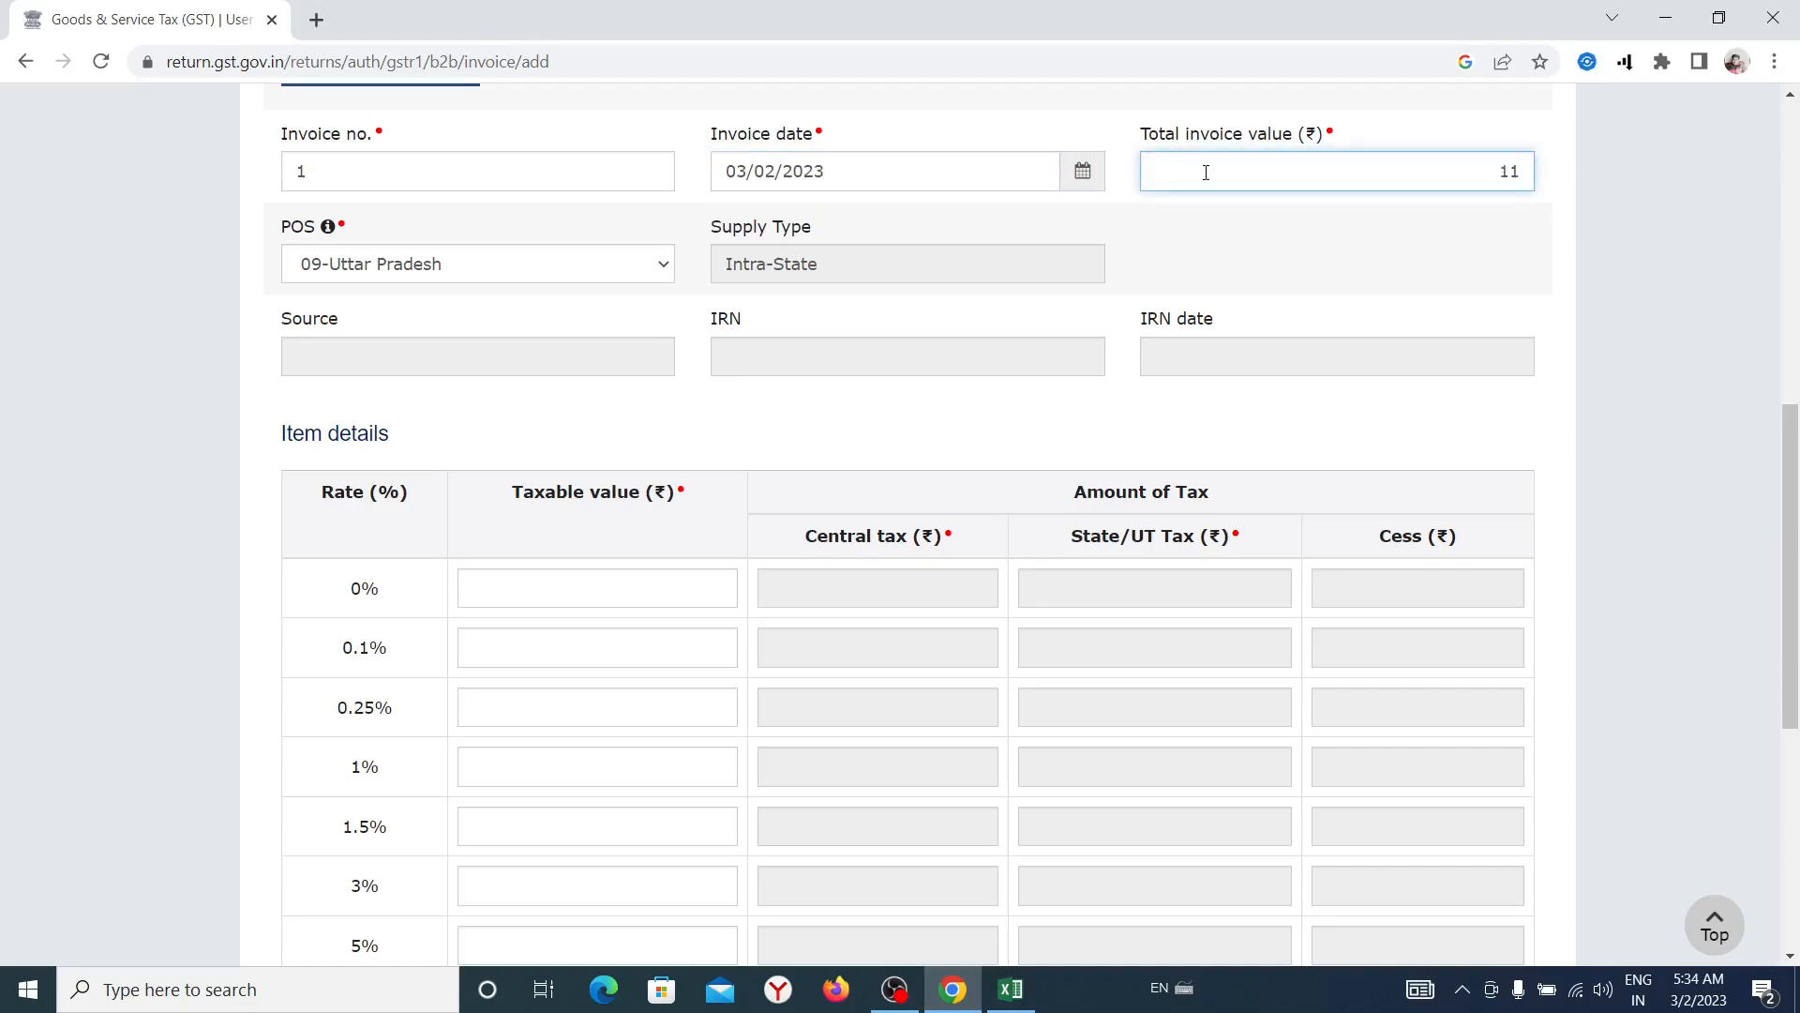
pyautogui.scroll(-5, 892, 294)
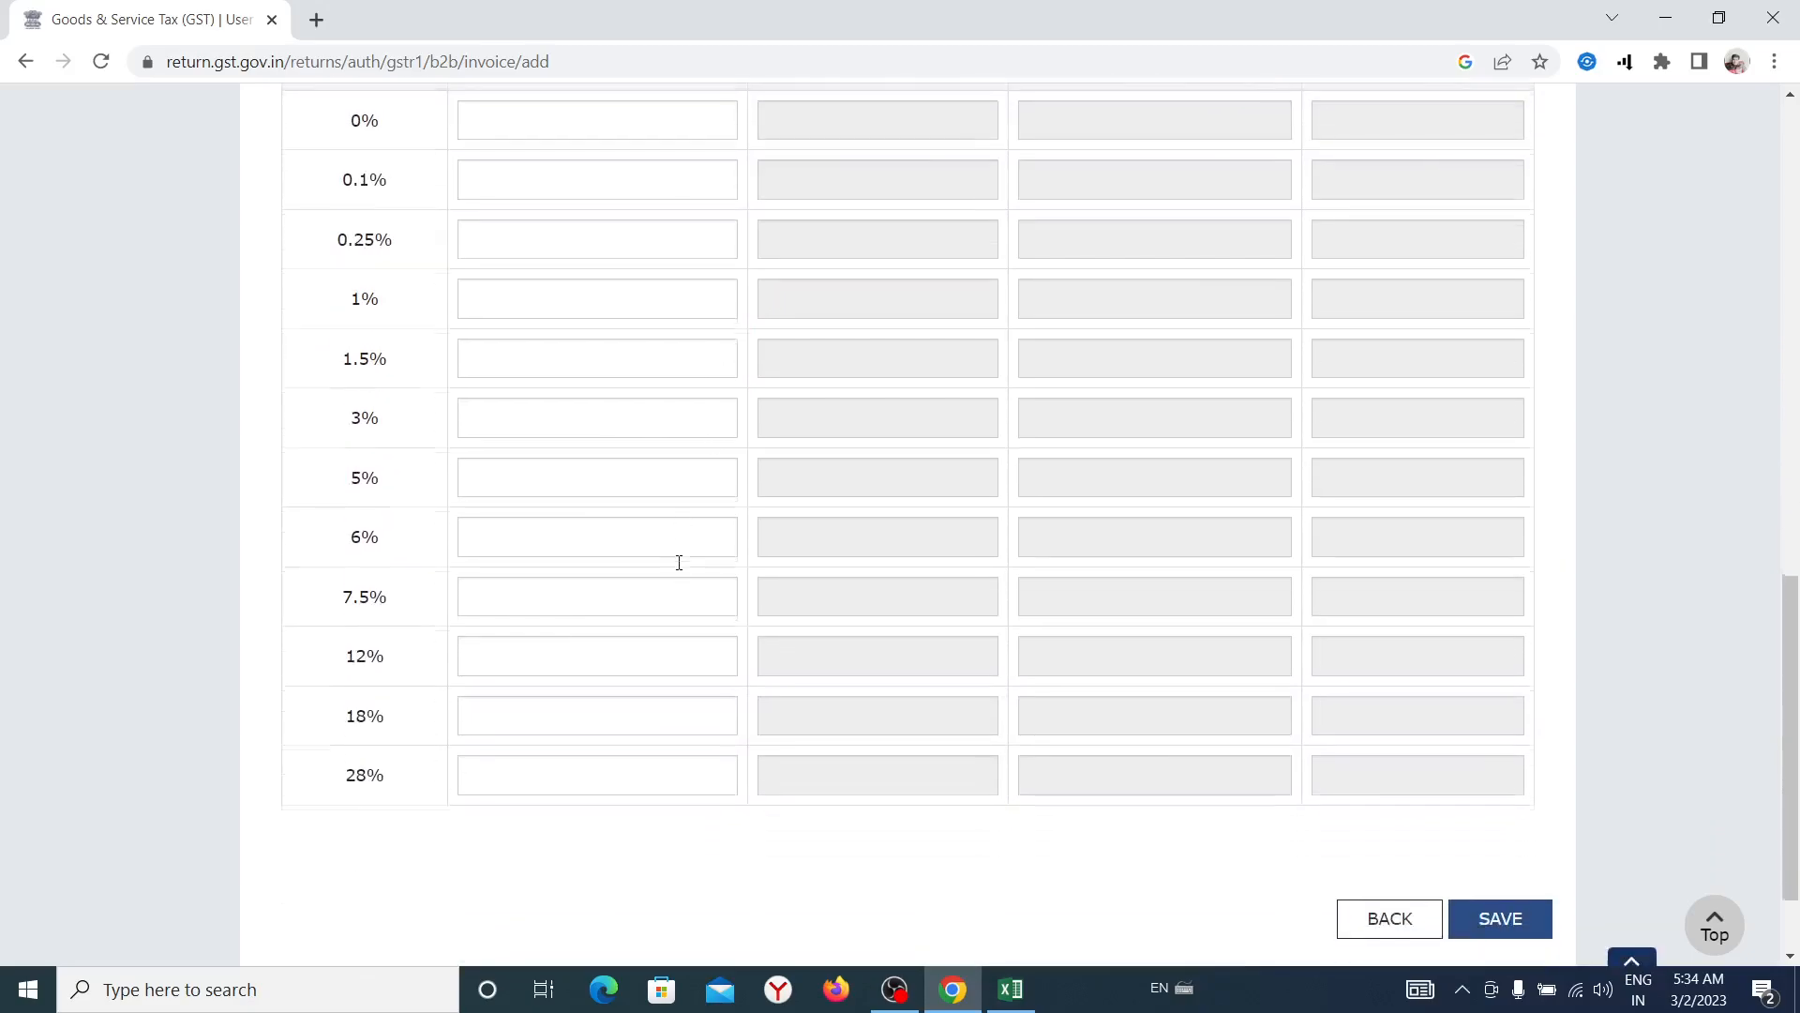
pyautogui.scroll(4, 676, 574)
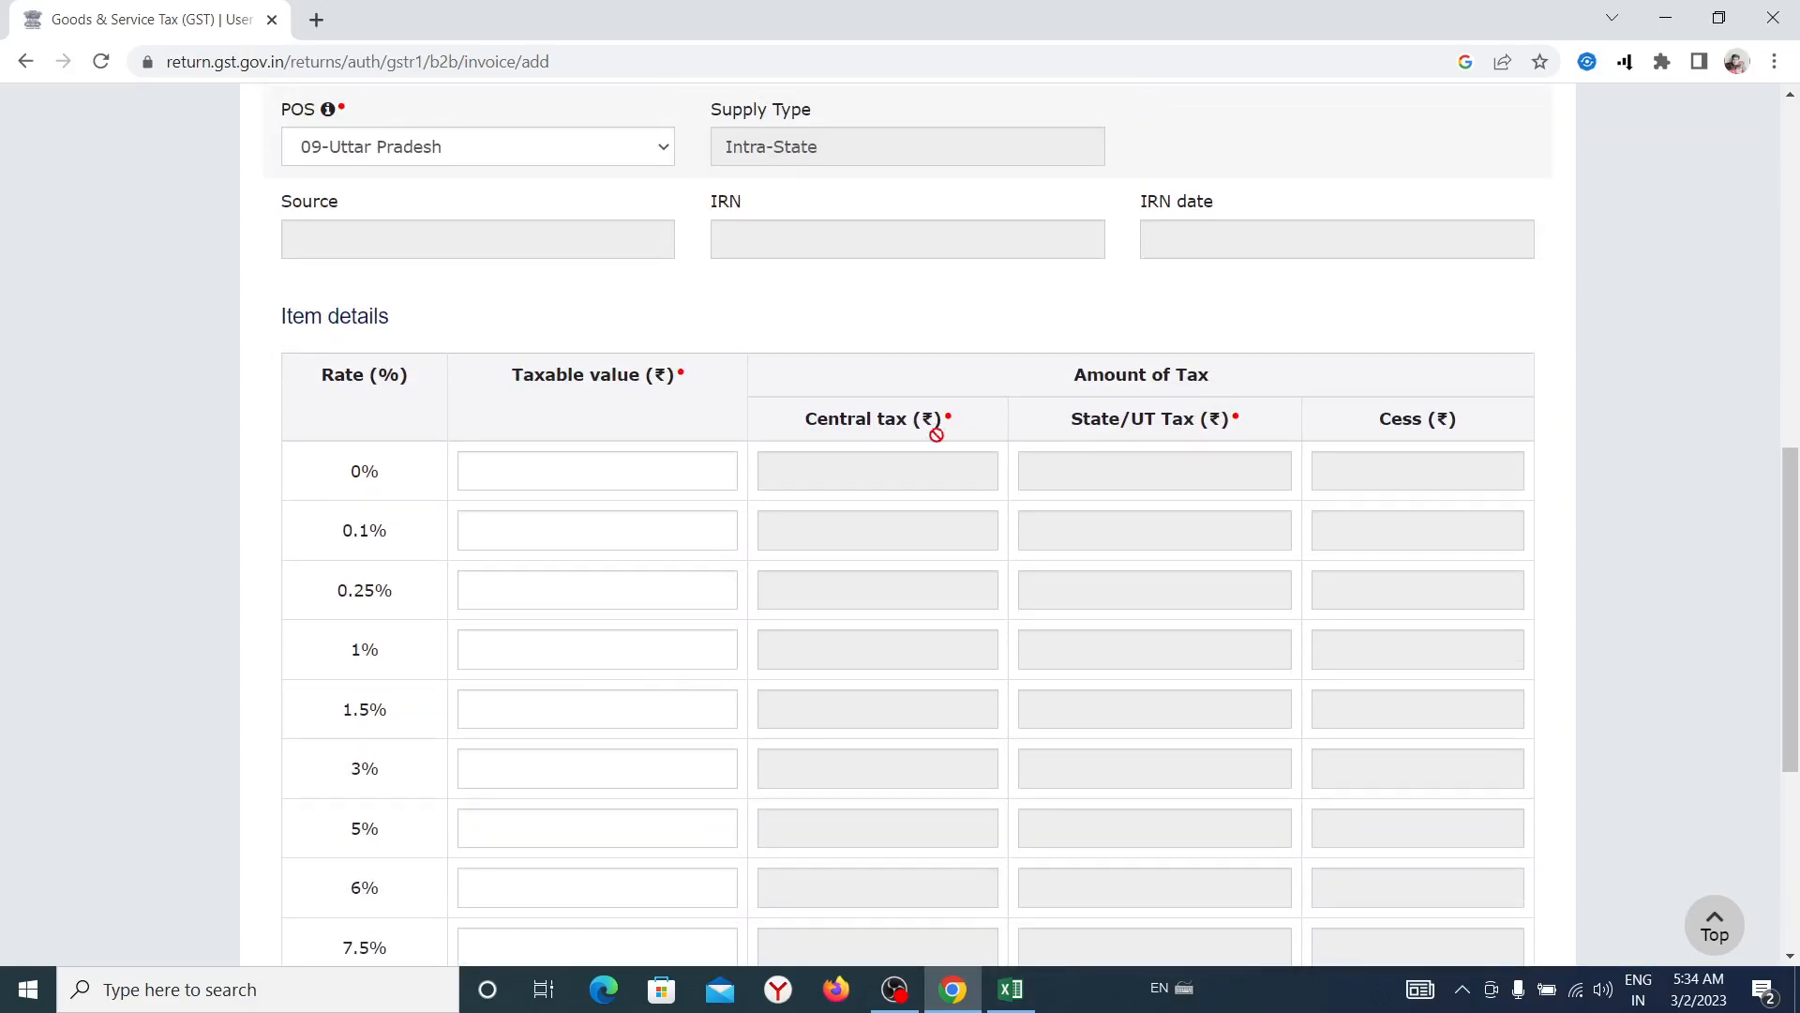
pyautogui.scroll(4, 936, 435)
pyautogui.write('.5')
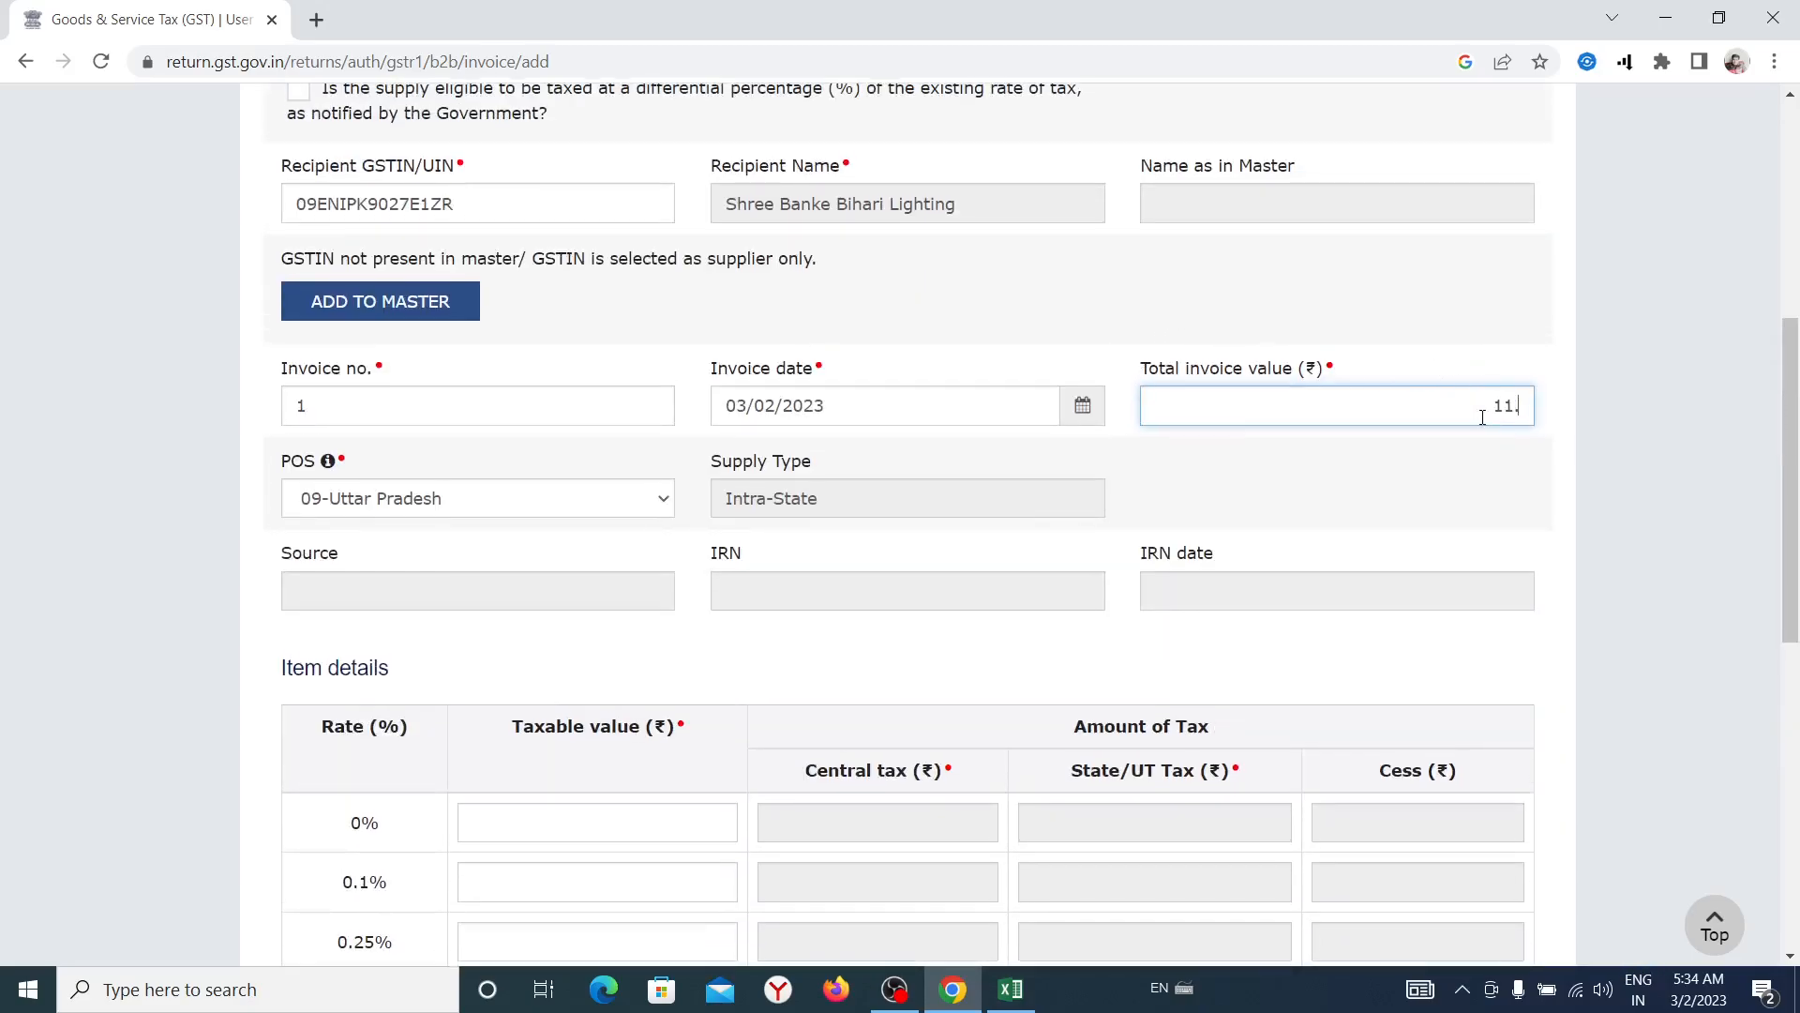
# - Enter a taxable value of 10 in the 18% rate row of the item details
pyautogui.scroll(-4, 1371, 494)
pyautogui.scroll(-3, 706, 710)
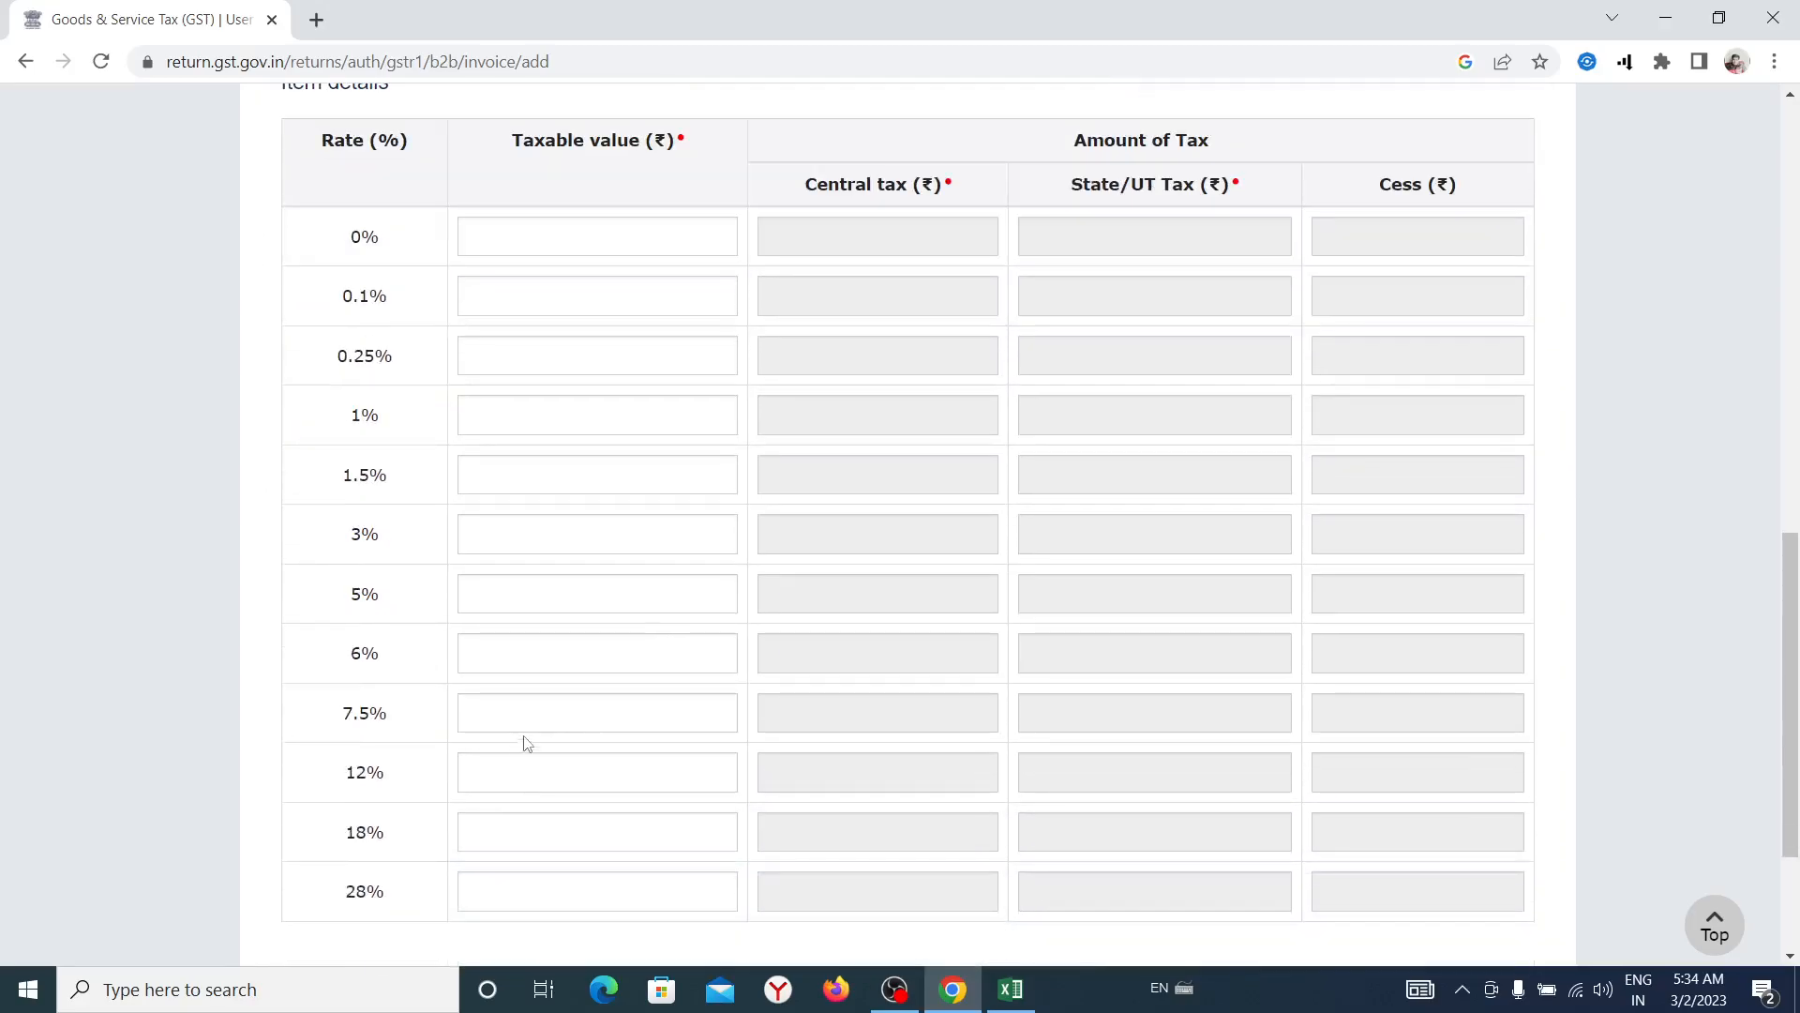
pyautogui.click(569, 832)
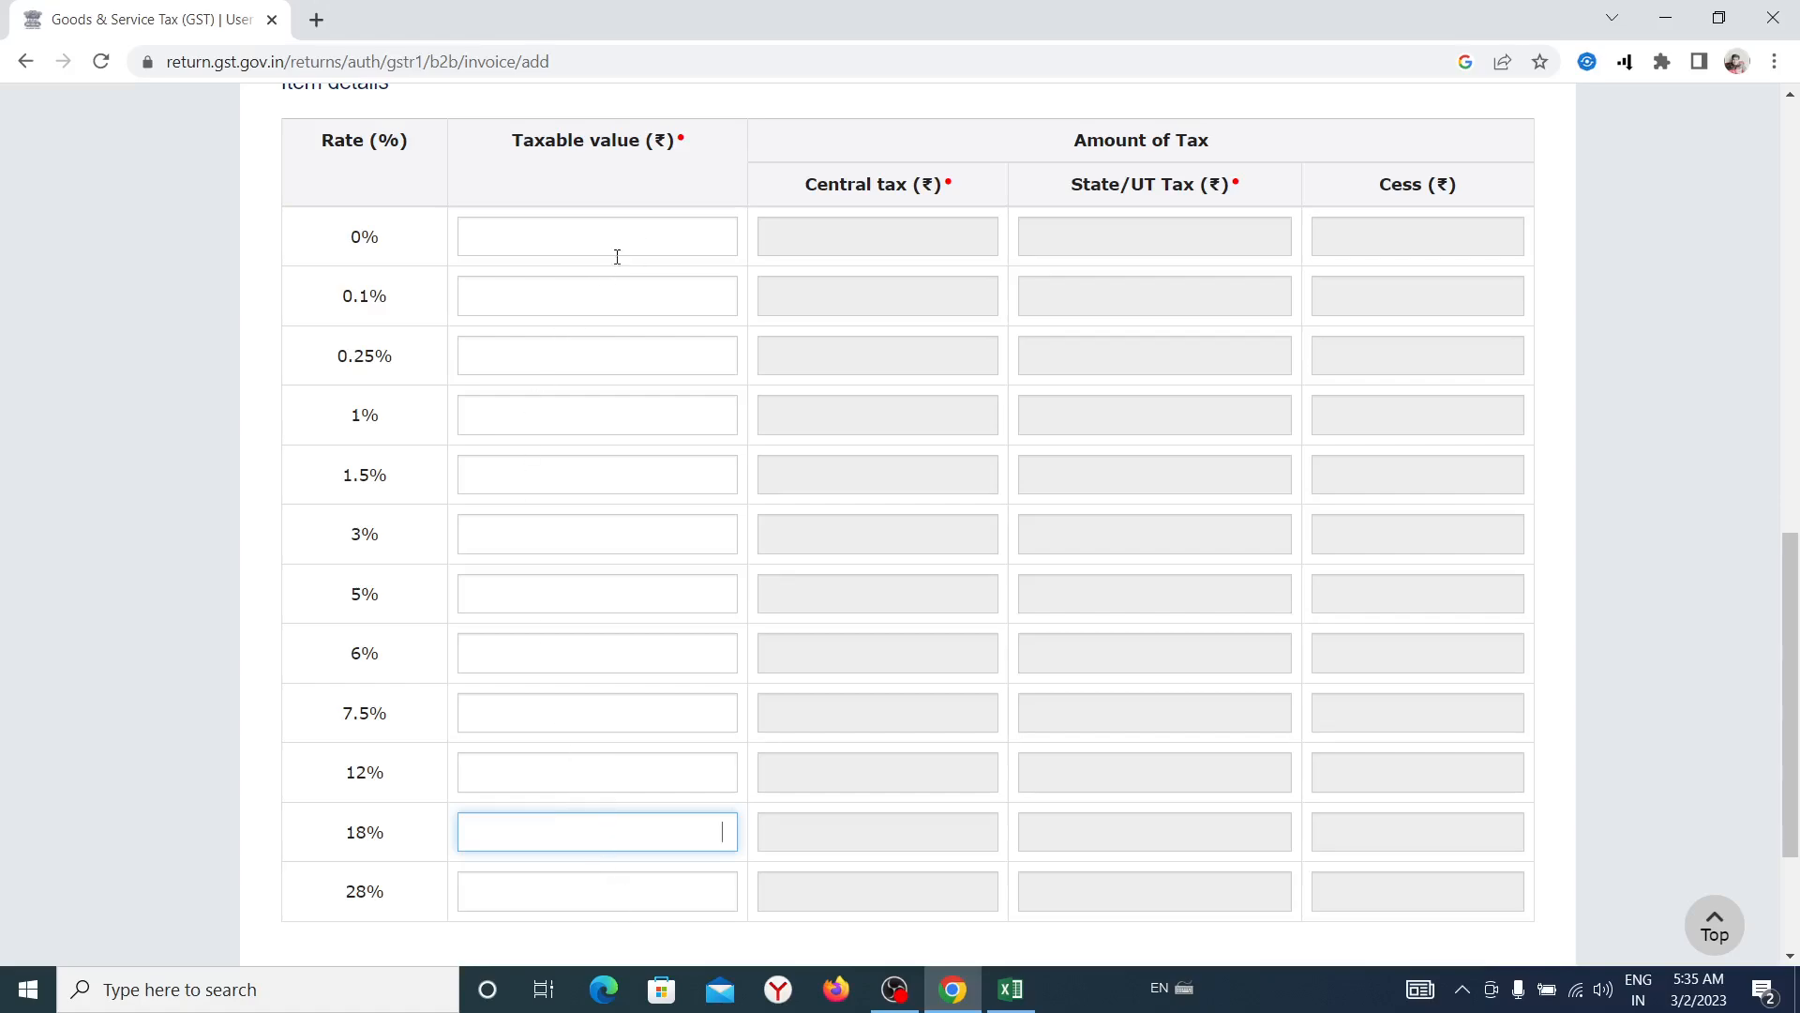
pyautogui.write('10')
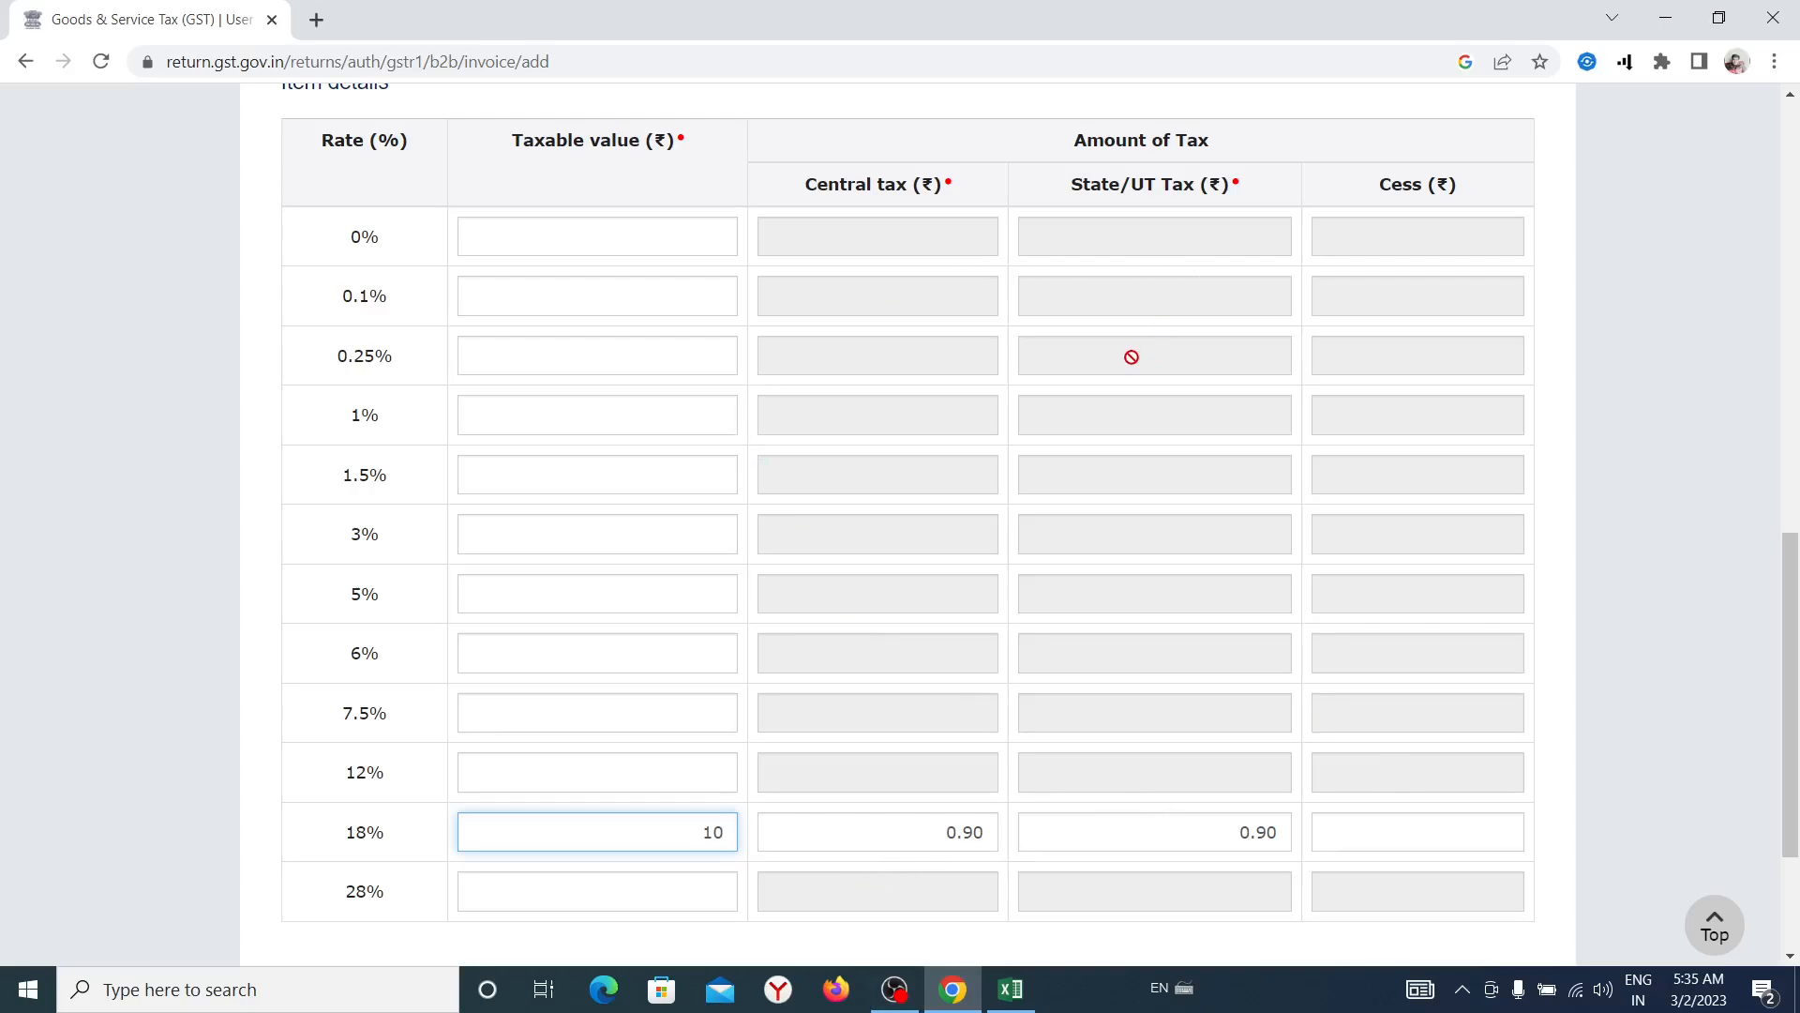
pyautogui.scroll(5, 900, 478)
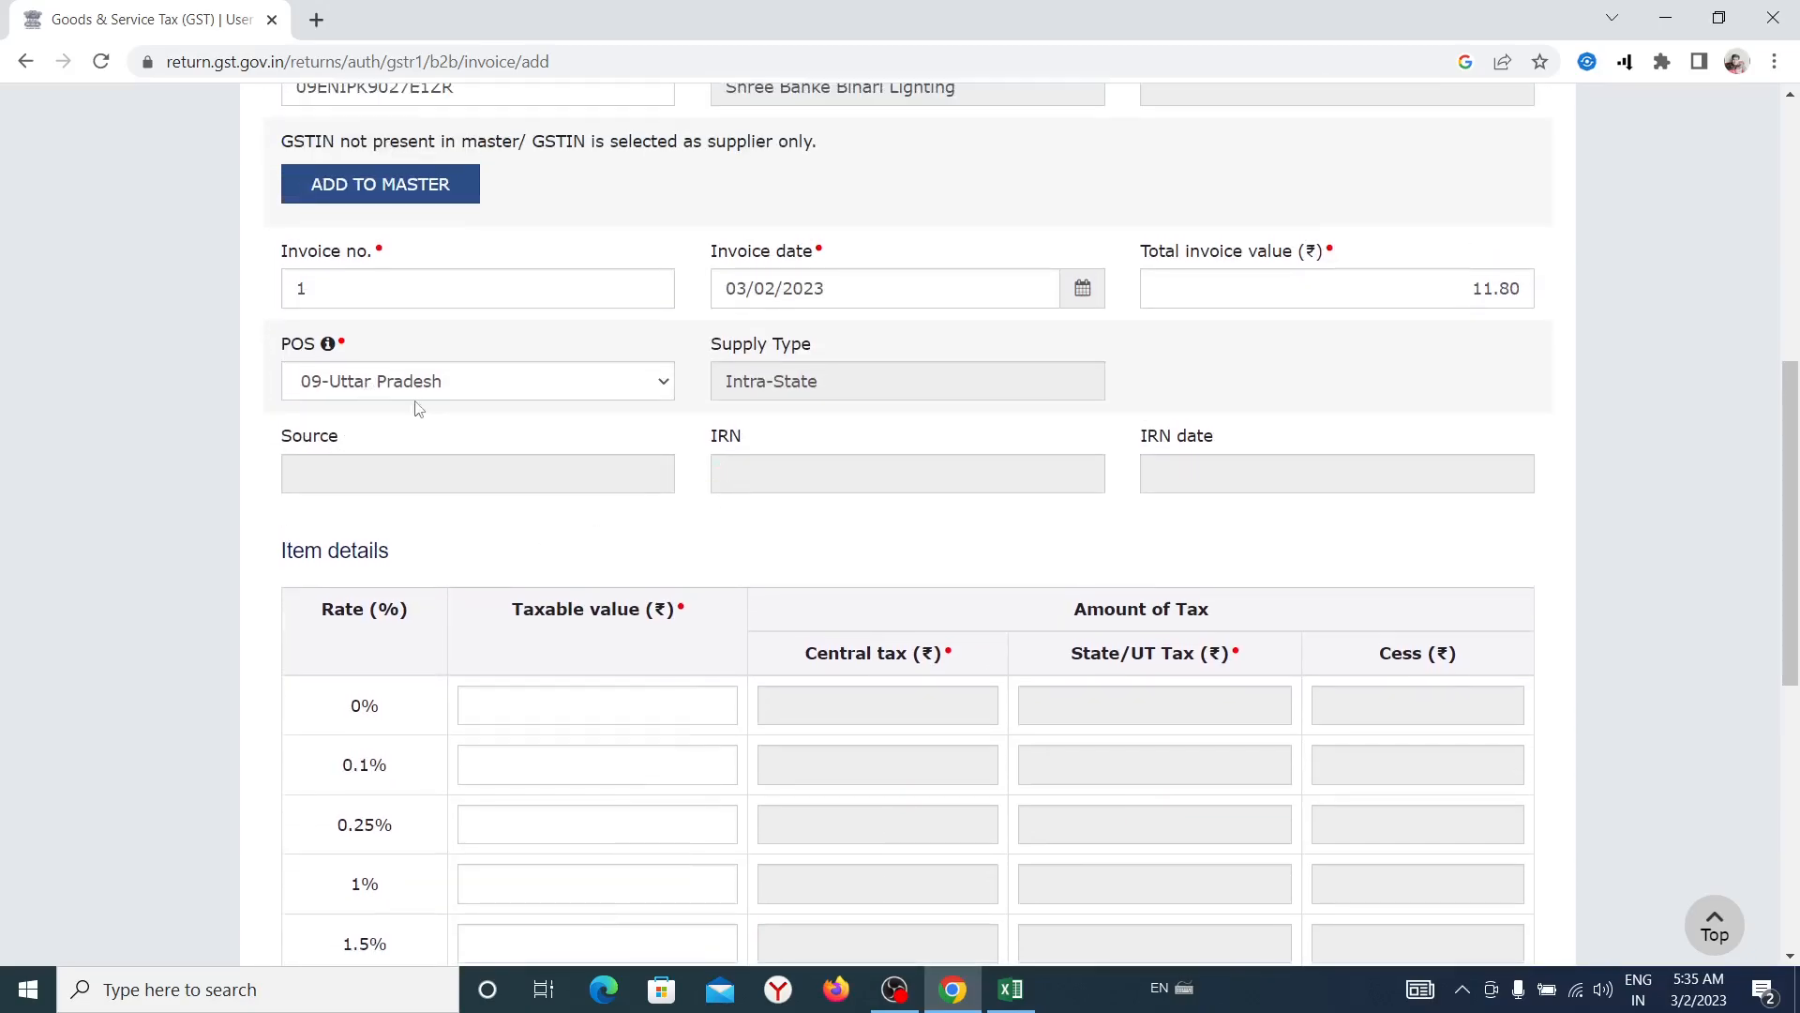
pyautogui.scroll(1, 637, 349)
pyautogui.scroll(2, 634, 349)
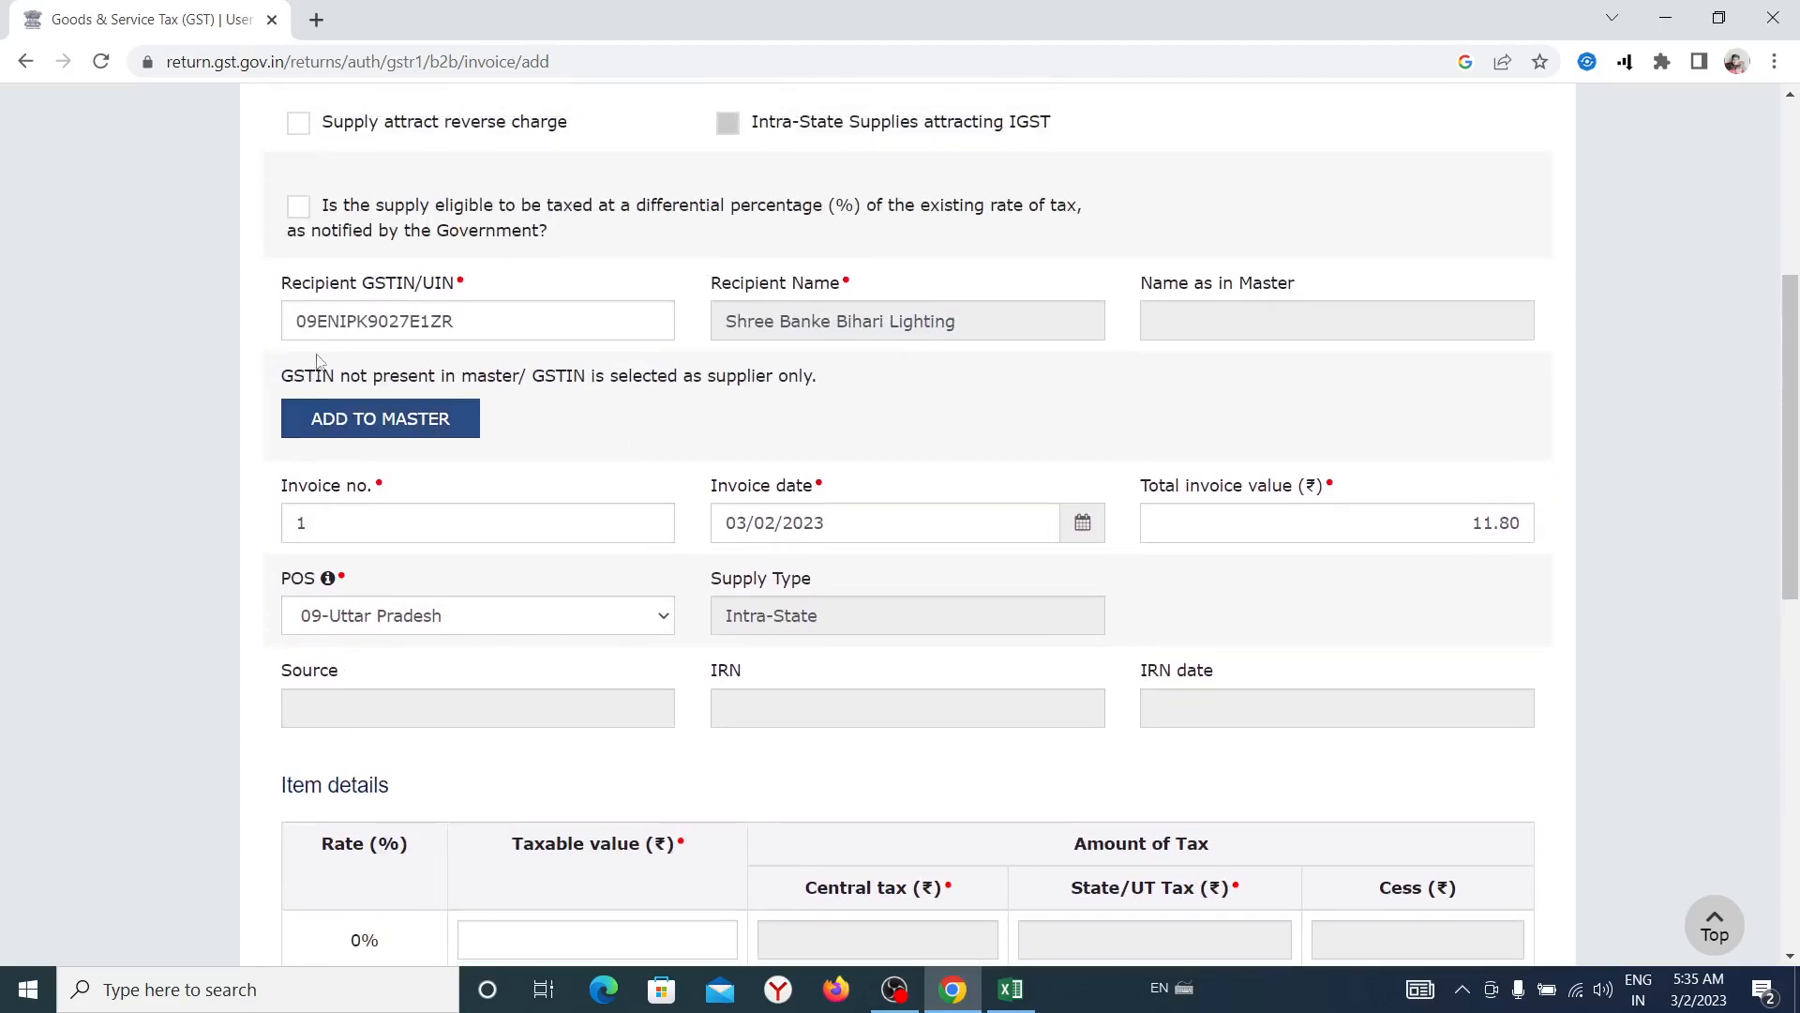
pyautogui.scroll(5, 1038, 499)
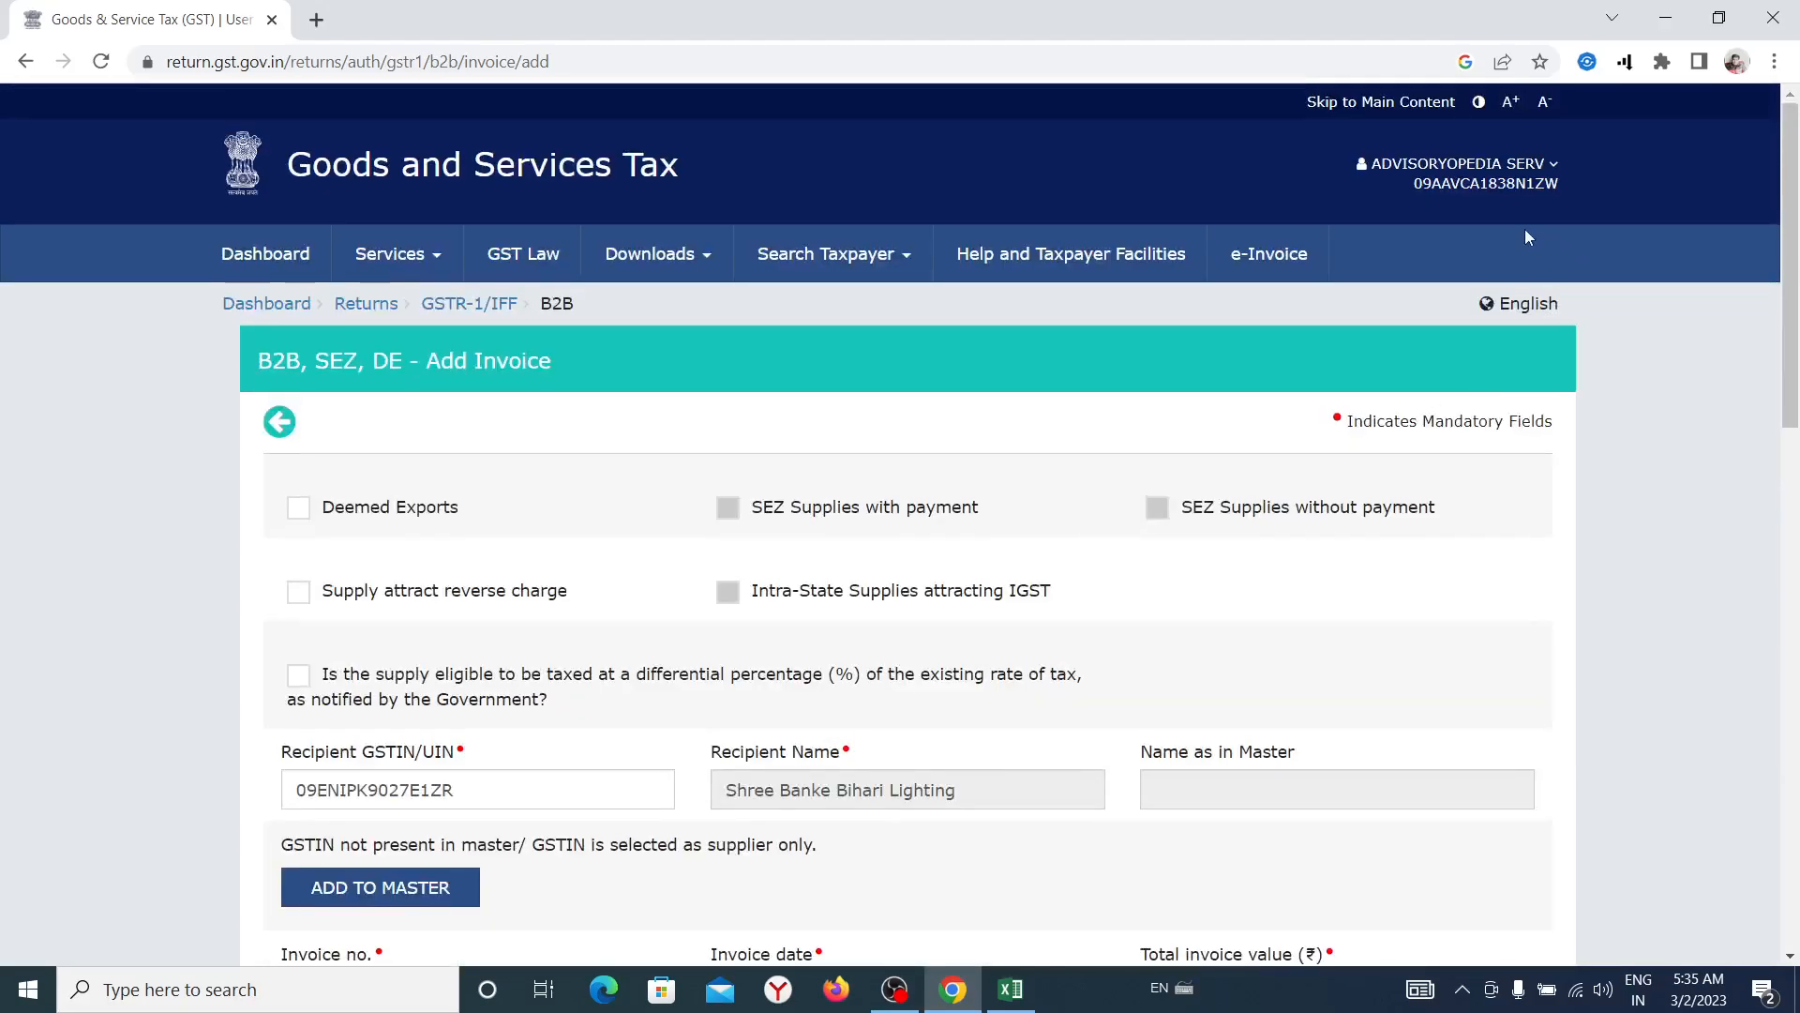
# - Check the entered B2B invoice details, save the invoice, and return to the recipient-wise B2B summary
pyautogui.scroll(-6, 1378, 570)
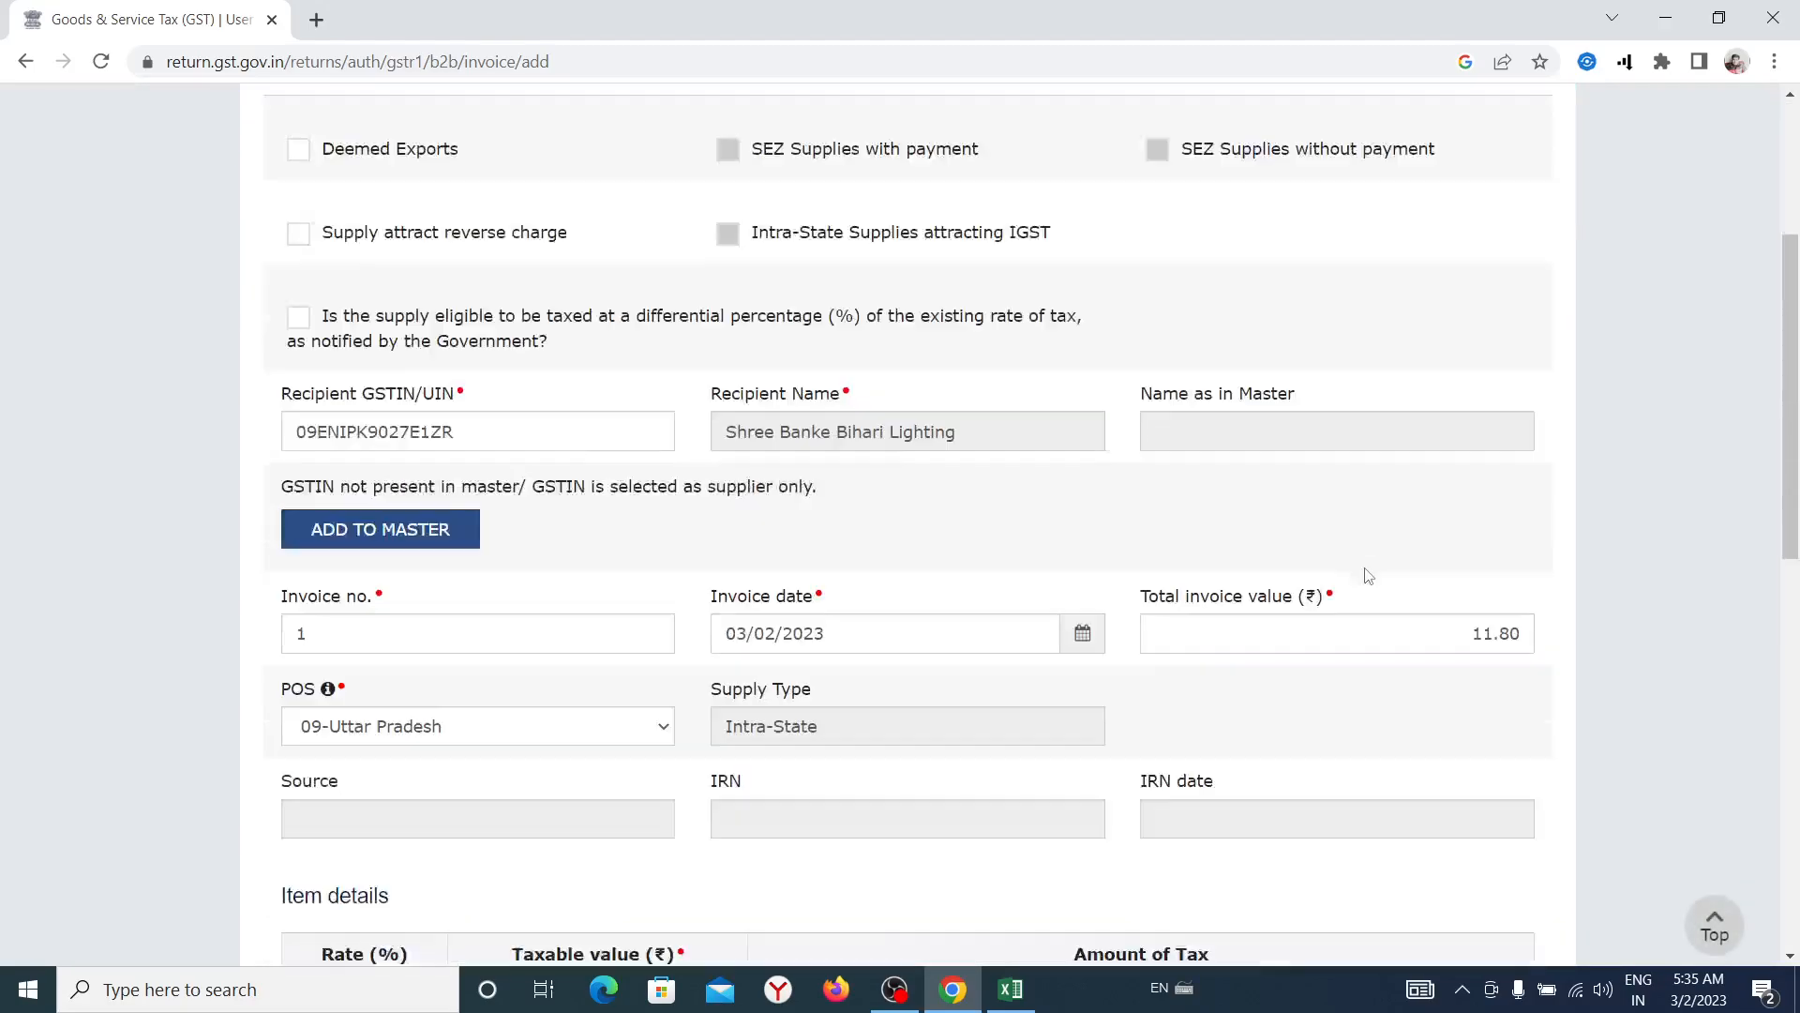
pyautogui.scroll(-6, 1435, 504)
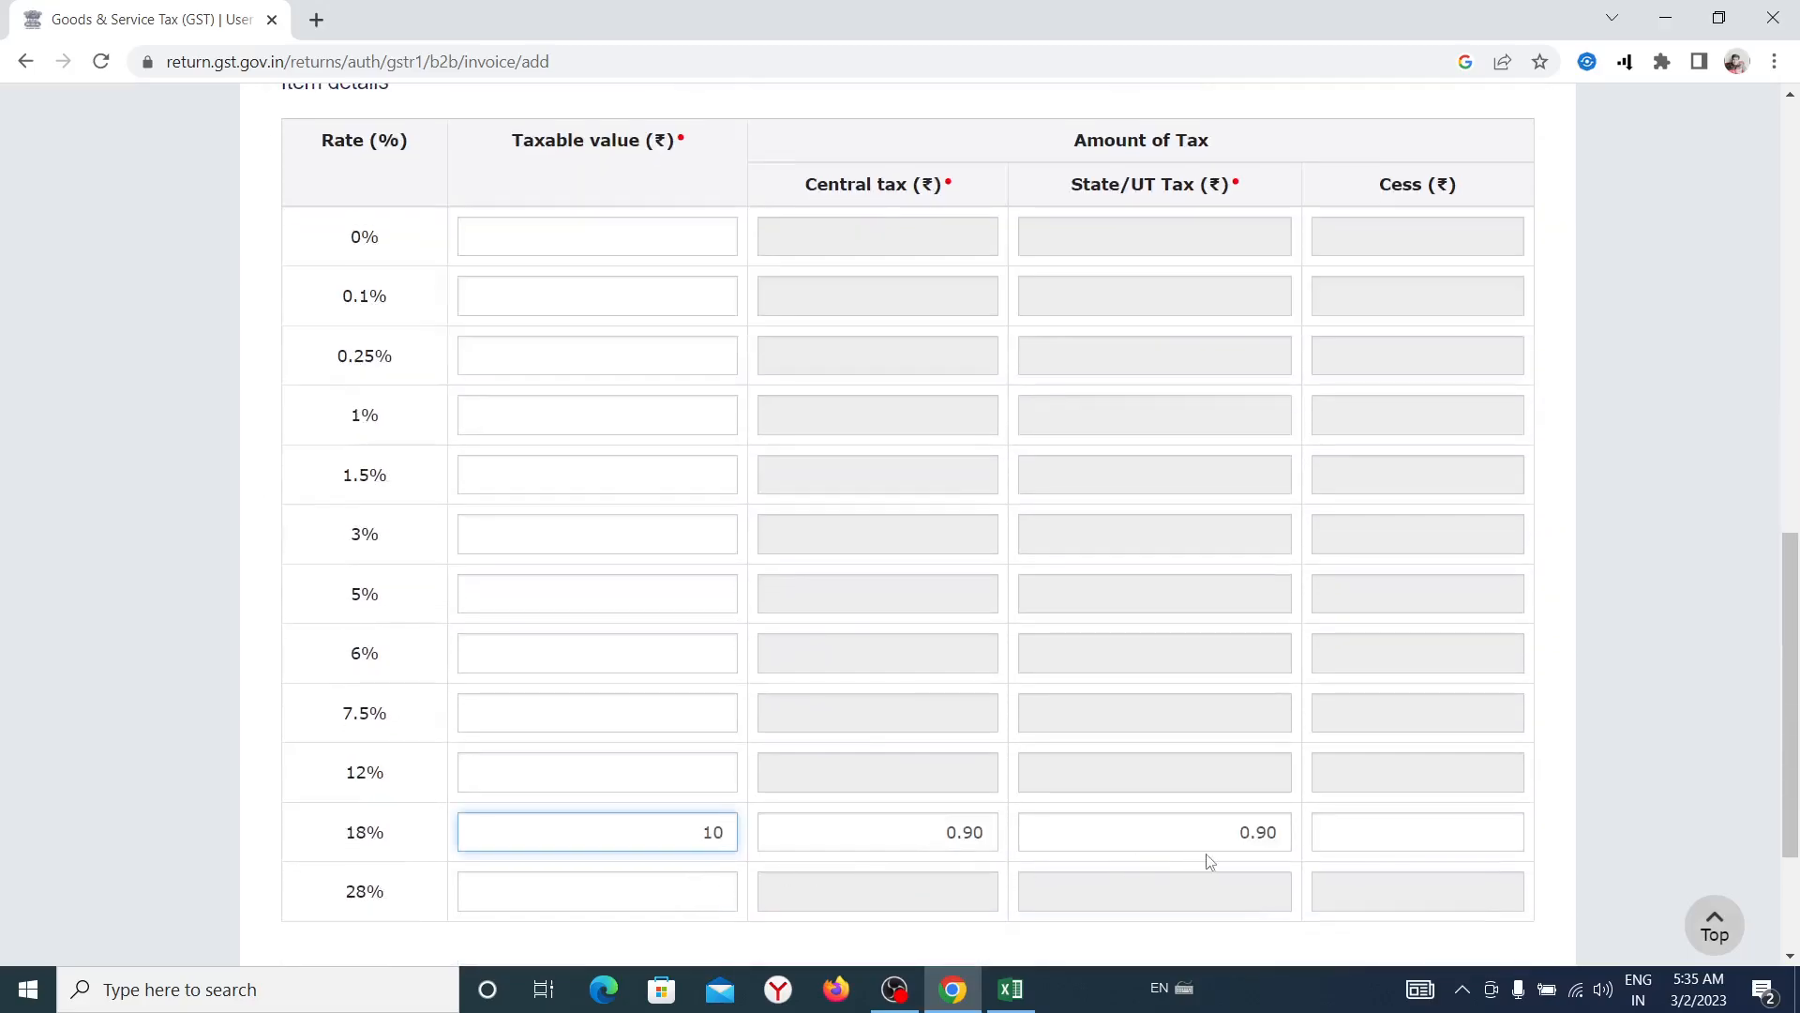
pyautogui.scroll(6, 1331, 731)
pyautogui.scroll(-9, 1545, 370)
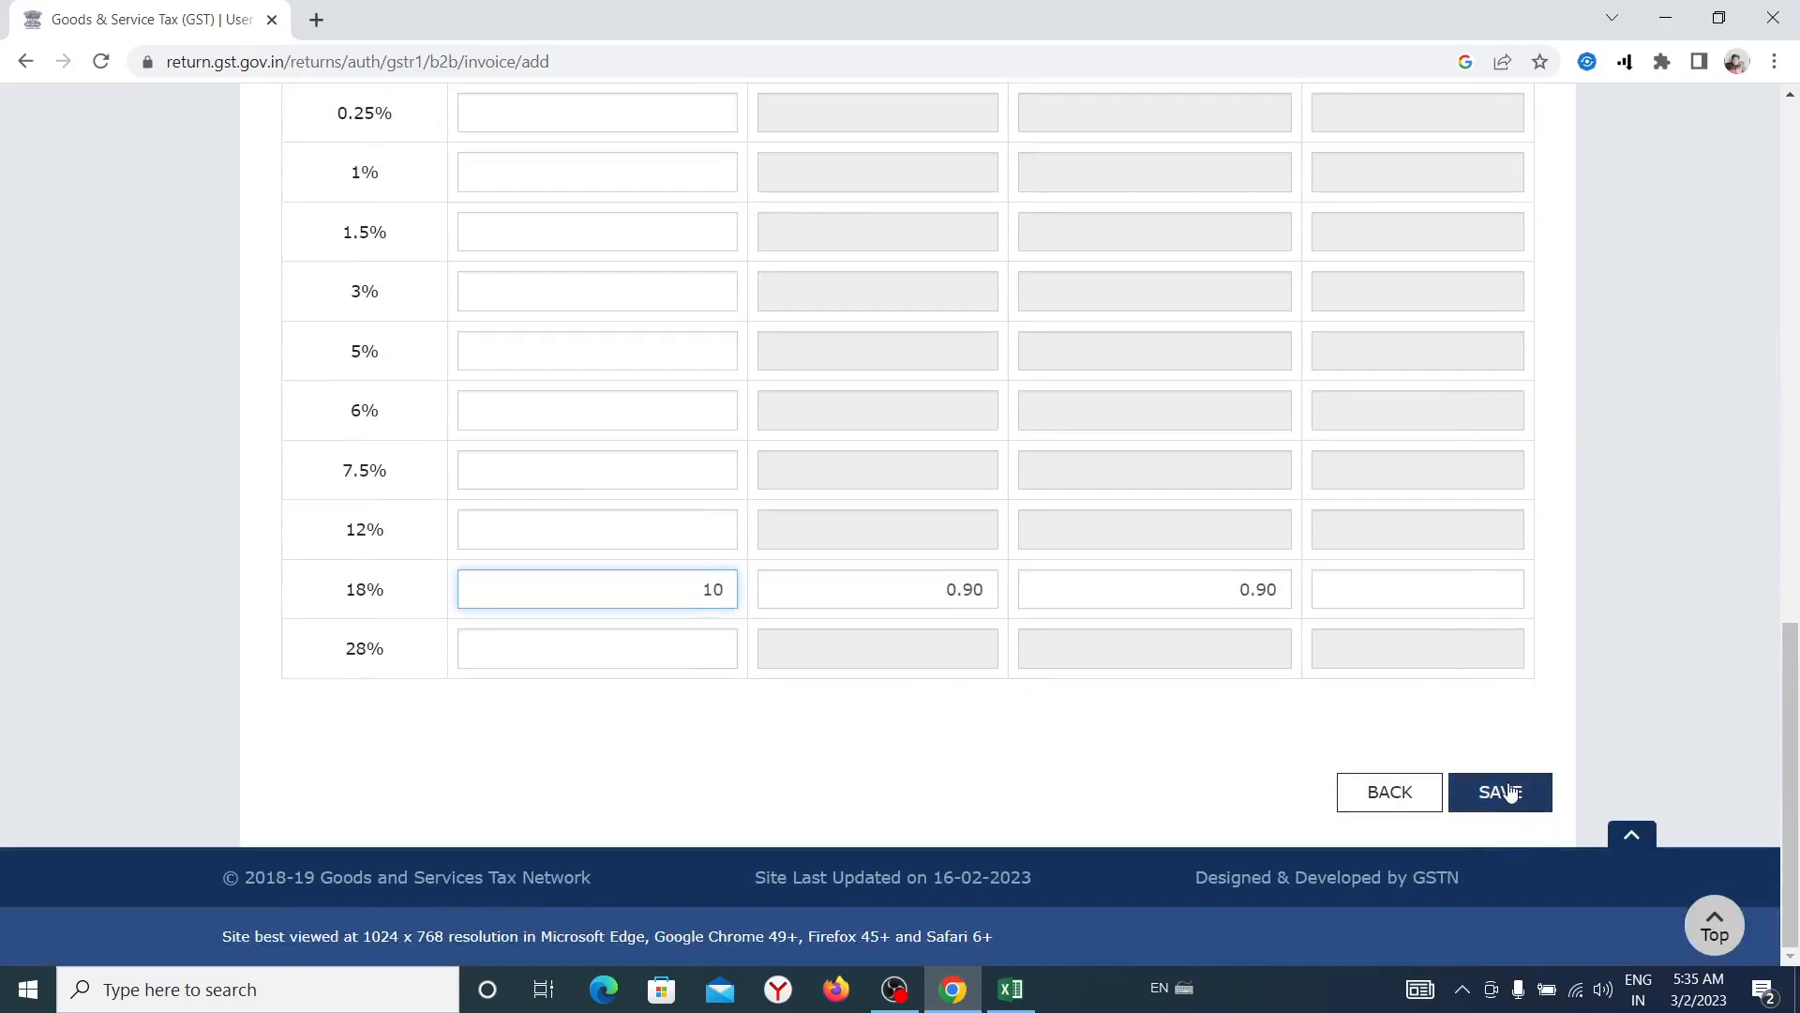
pyautogui.click(1508, 794)
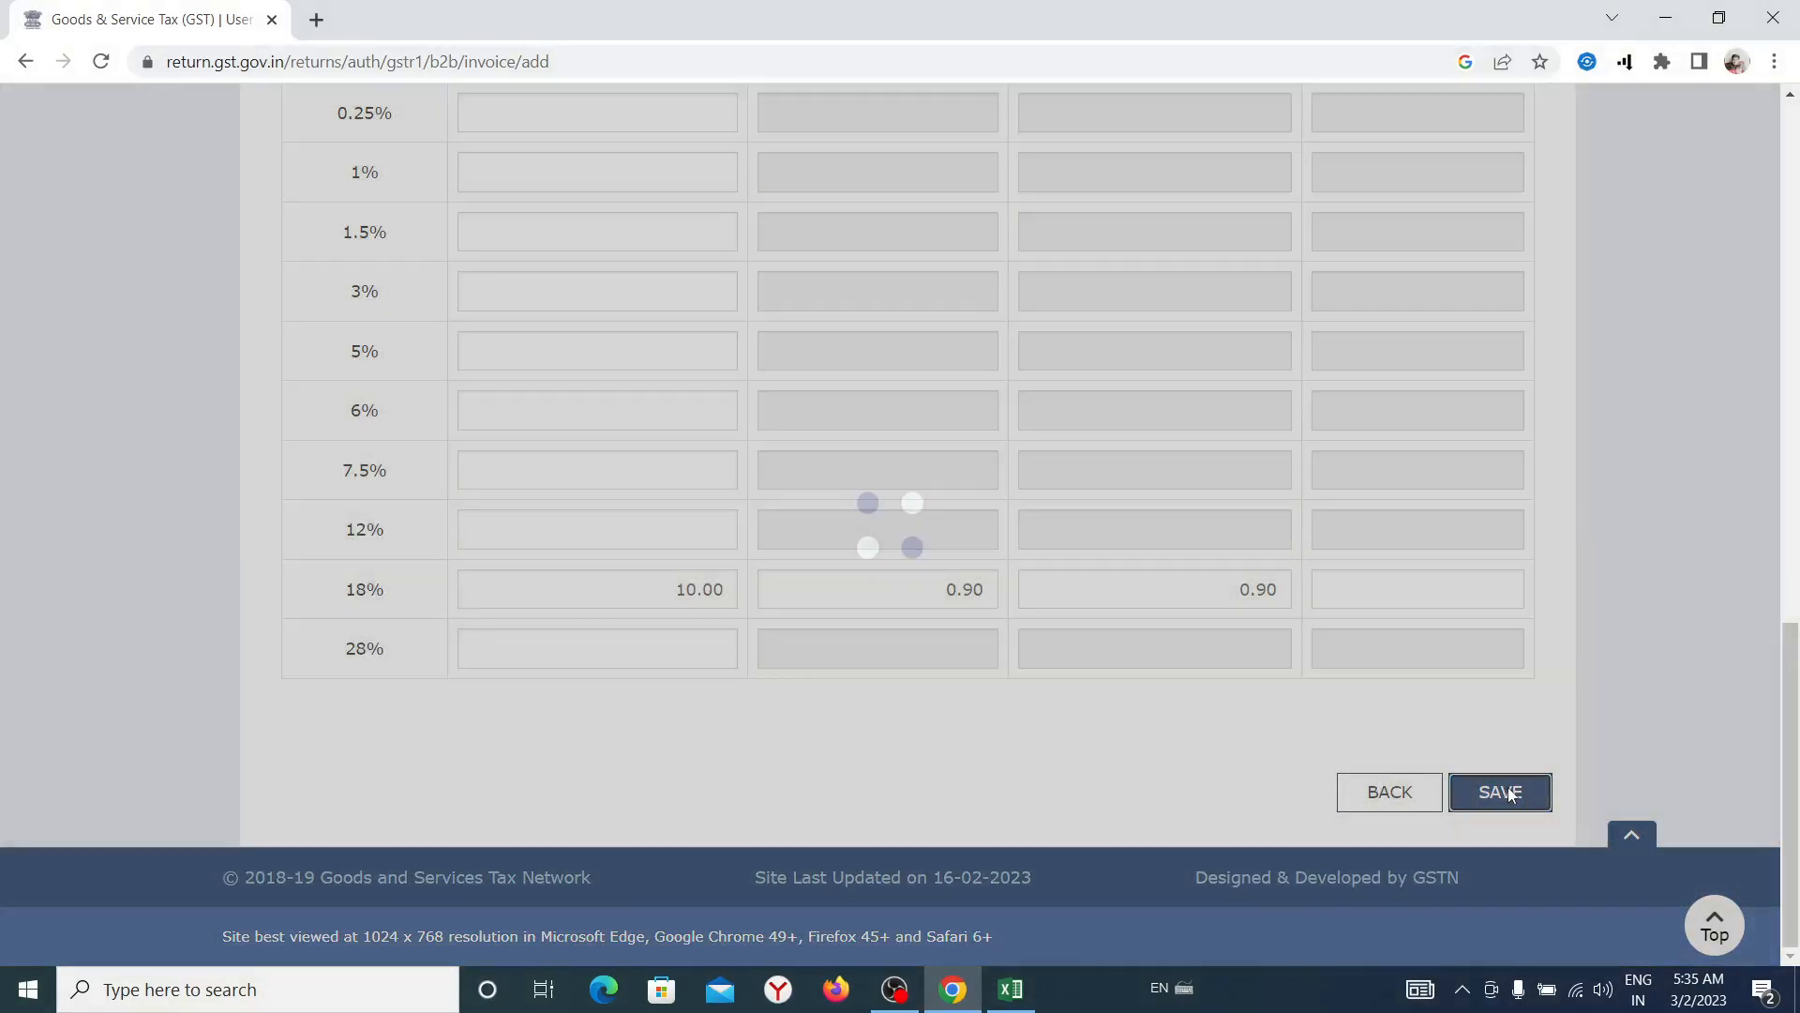
pyautogui.scroll(-2, 1180, 686)
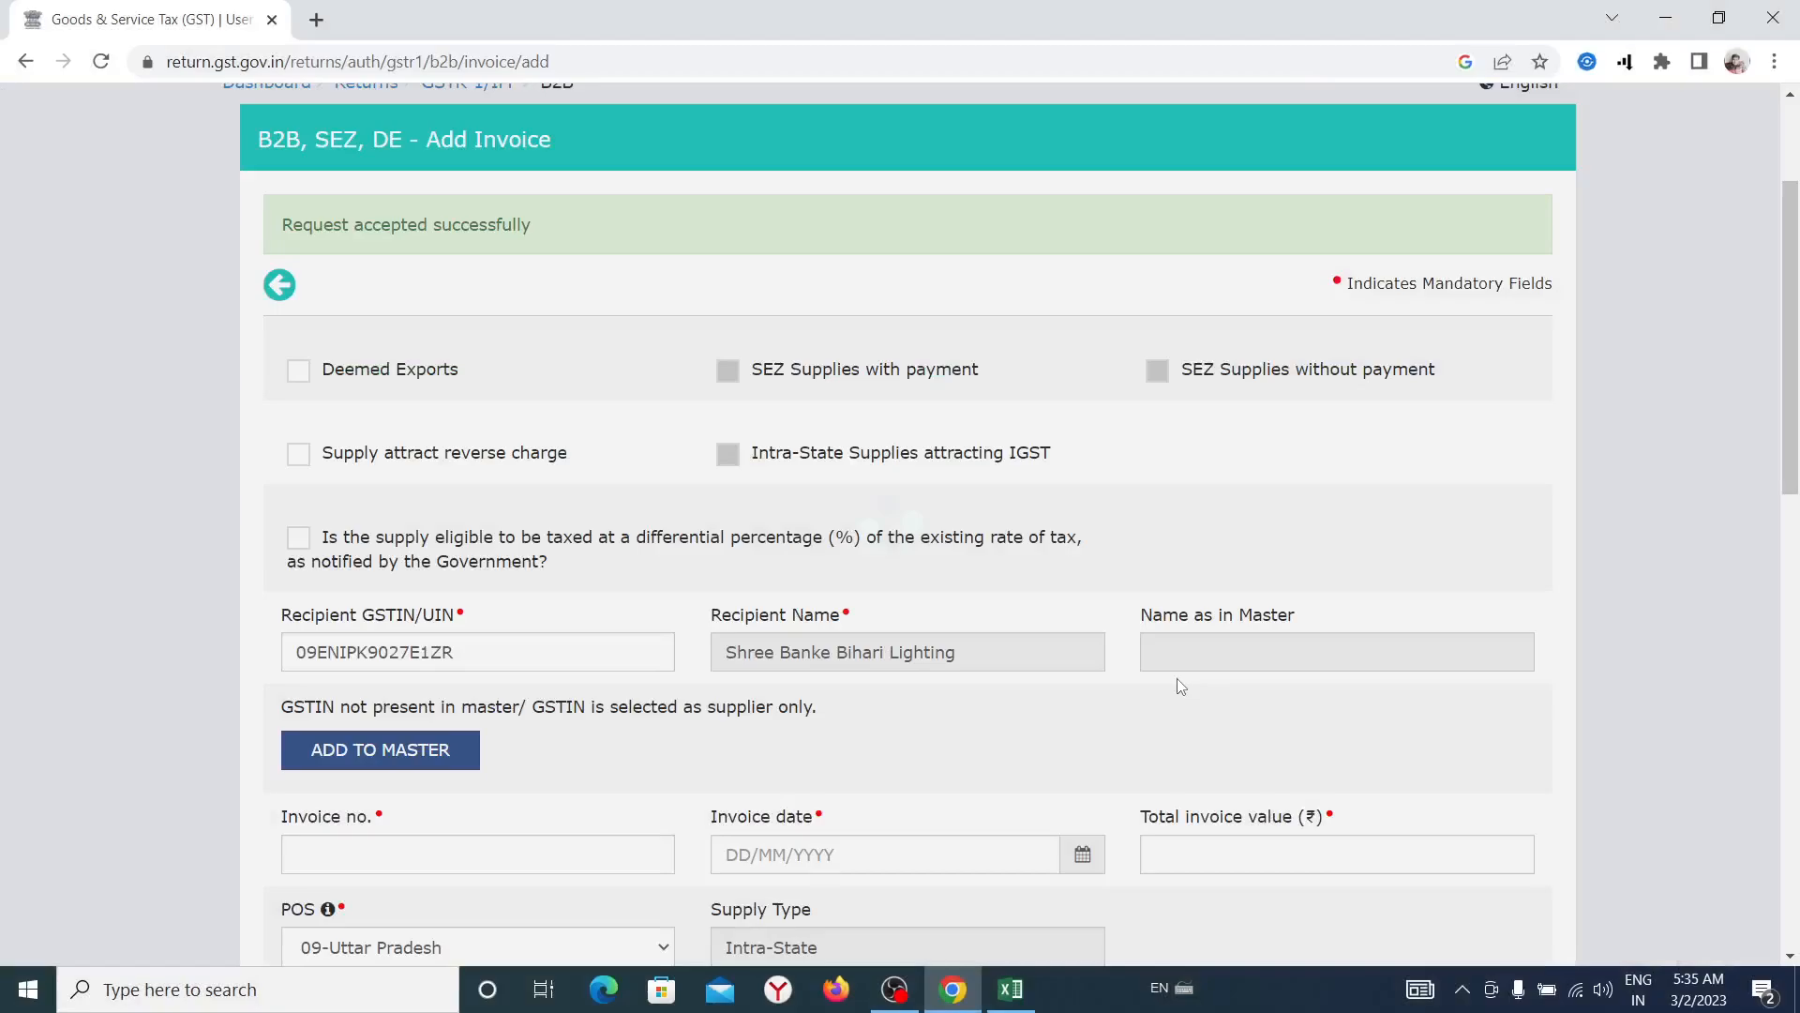
pyautogui.scroll(-5, 1154, 683)
pyautogui.scroll(-6, 1127, 678)
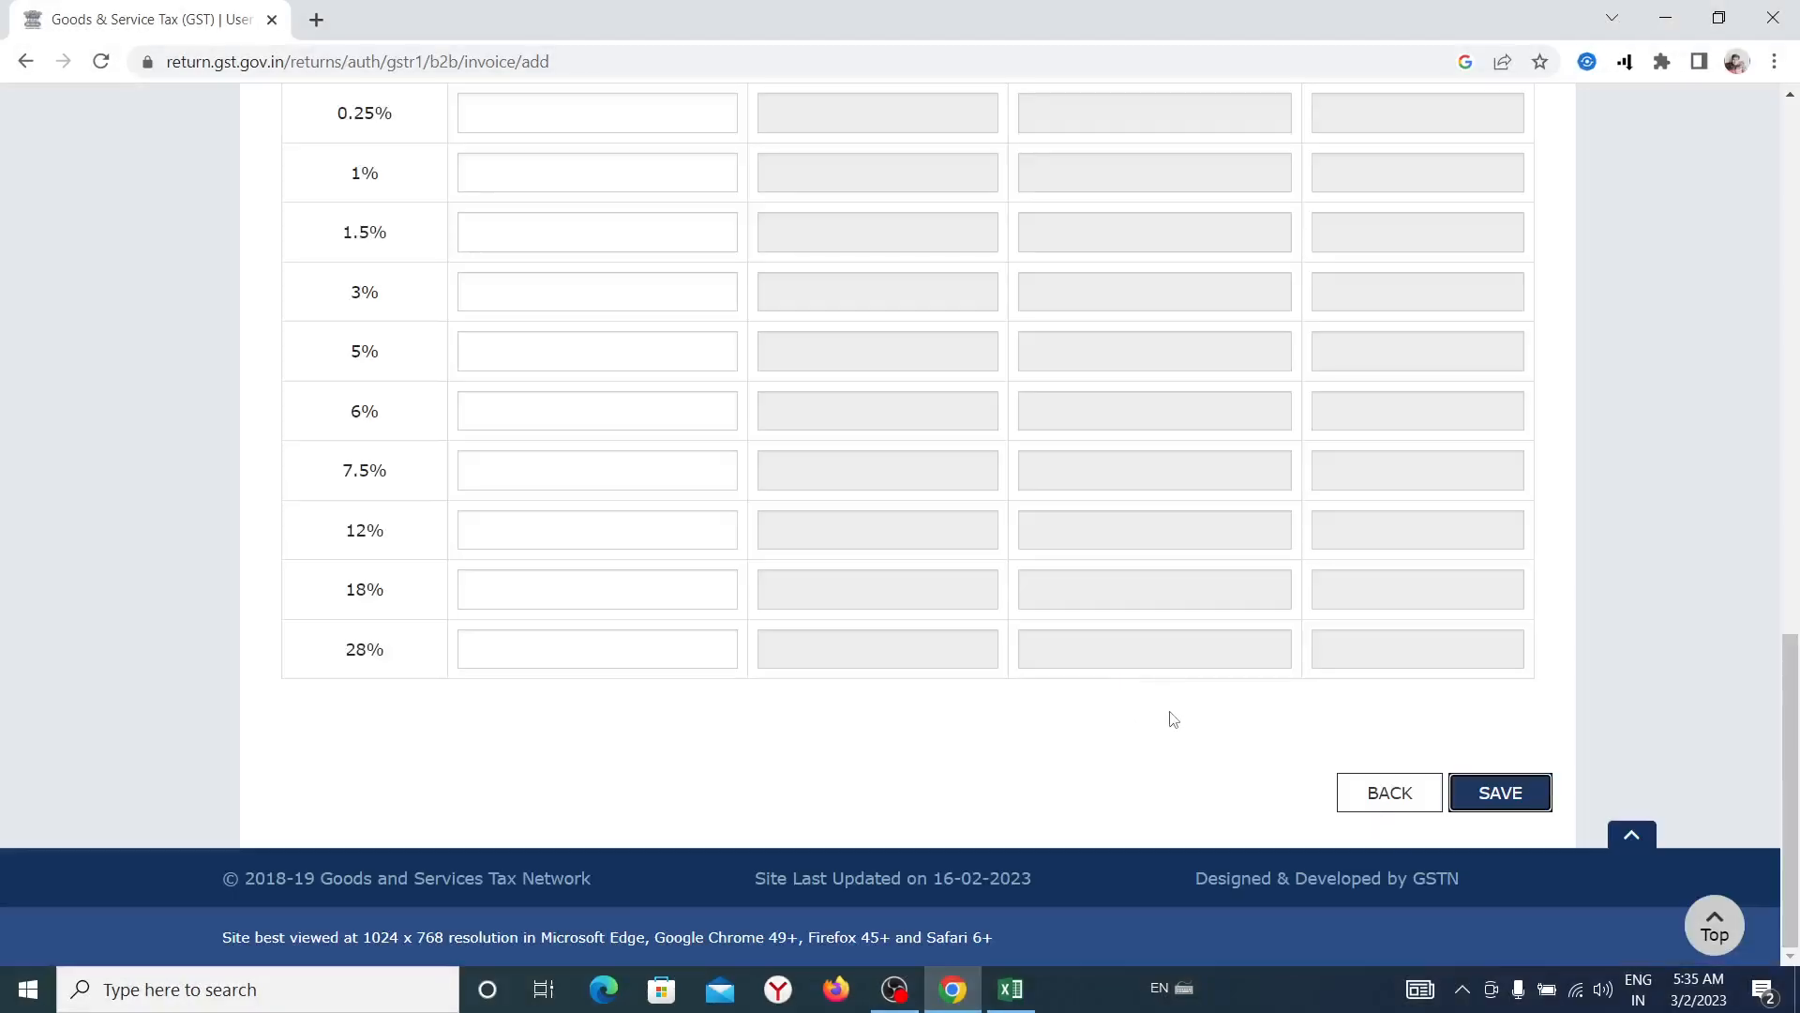
pyautogui.click(1384, 792)
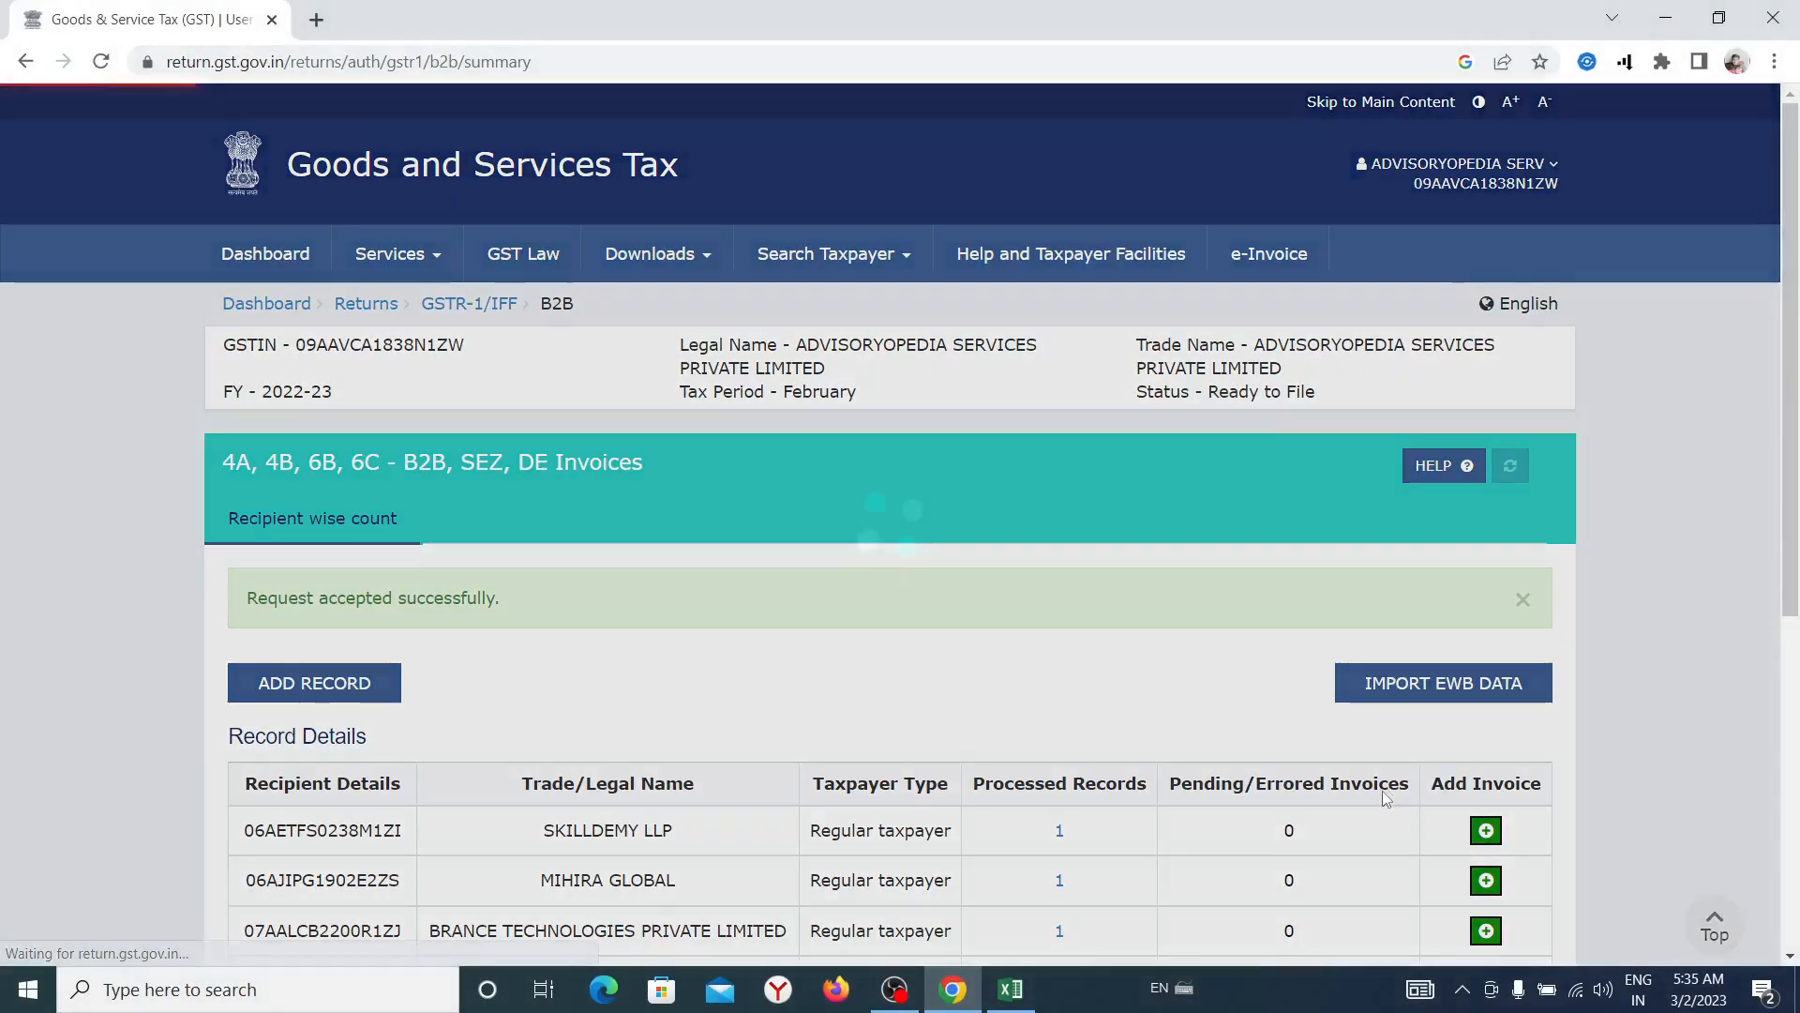
# - Delete invoice 1 from the processed records of Shree Banke Bihari Lighting and return to the GSTR-1 overview
pyautogui.scroll(-6, 645, 886)
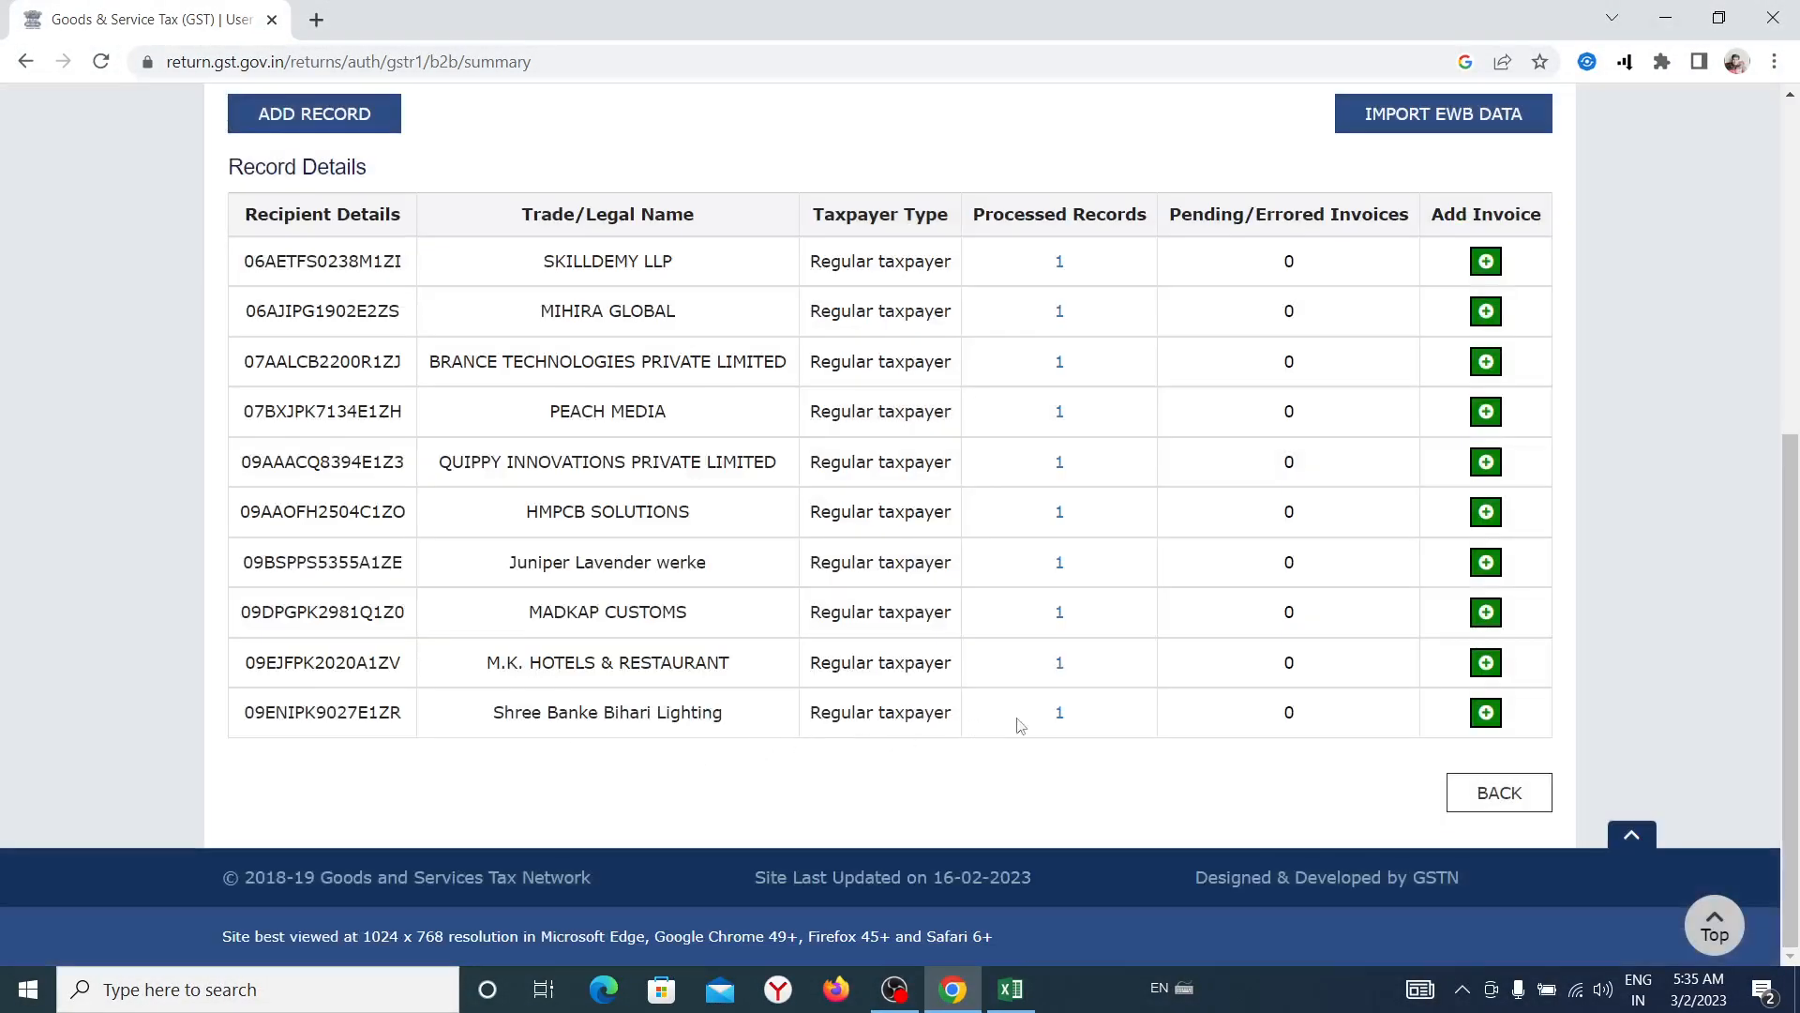
pyautogui.click(1059, 714)
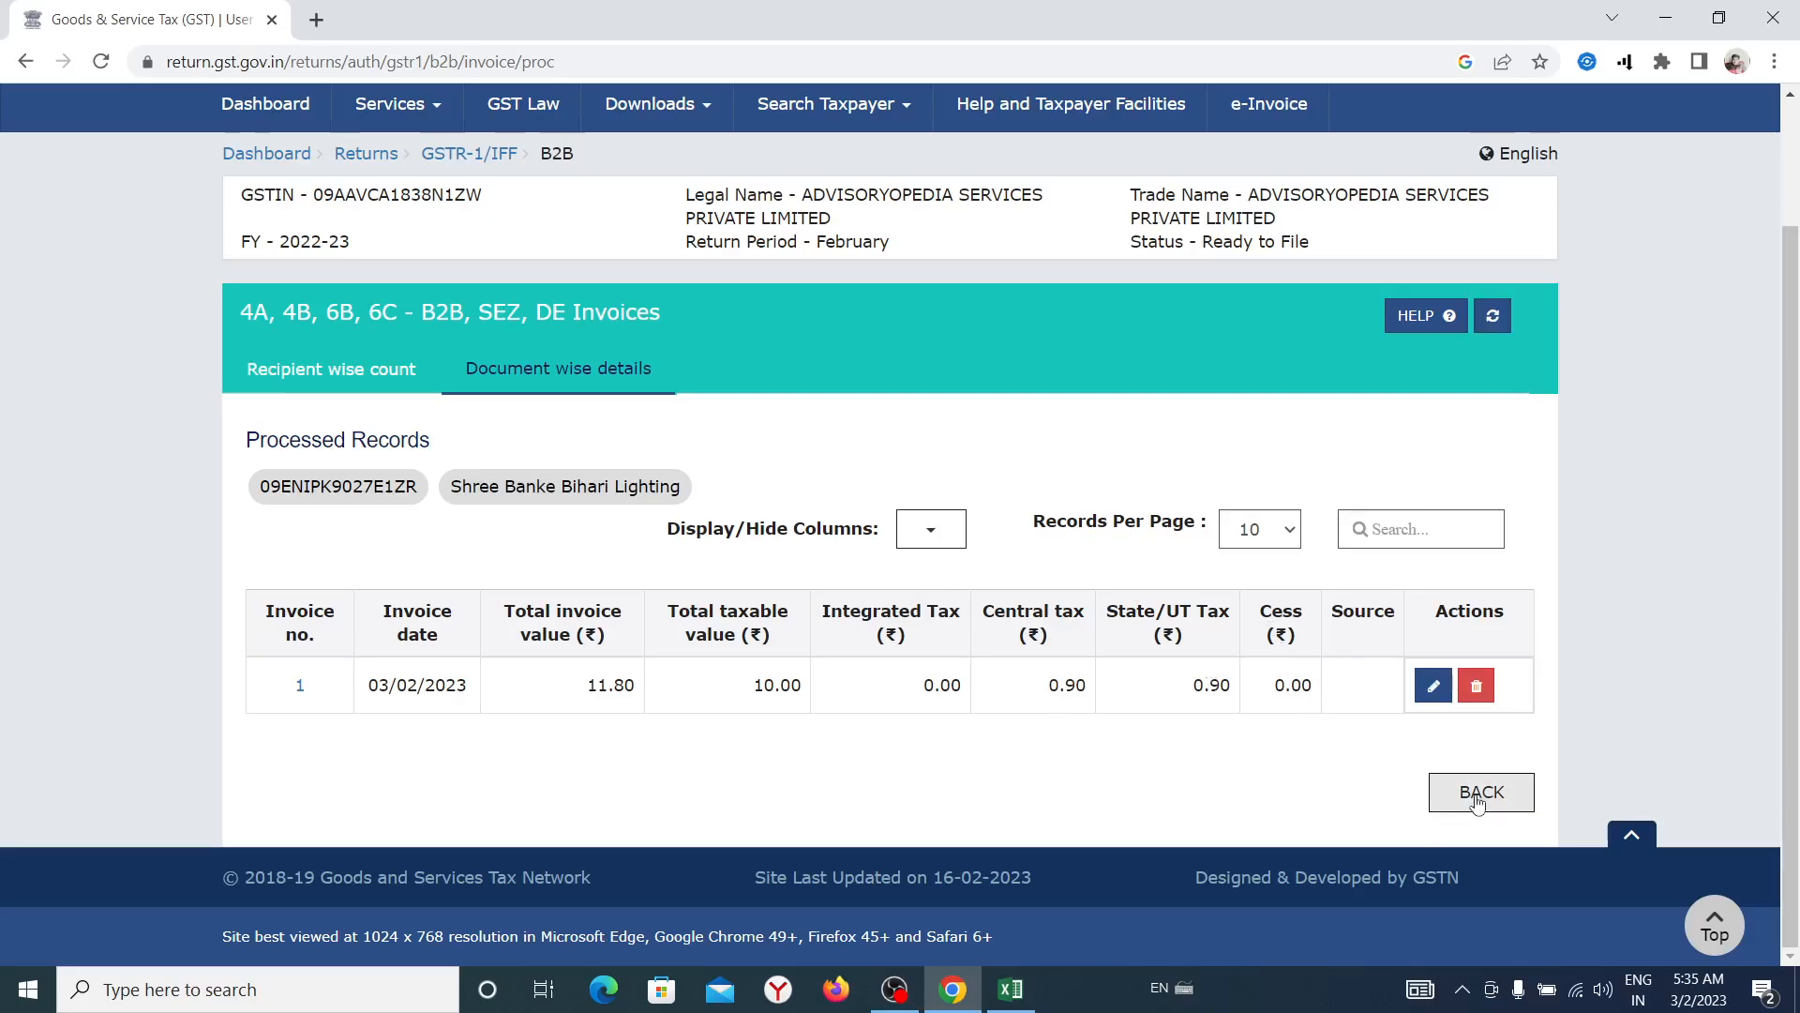
pyautogui.click(1477, 685)
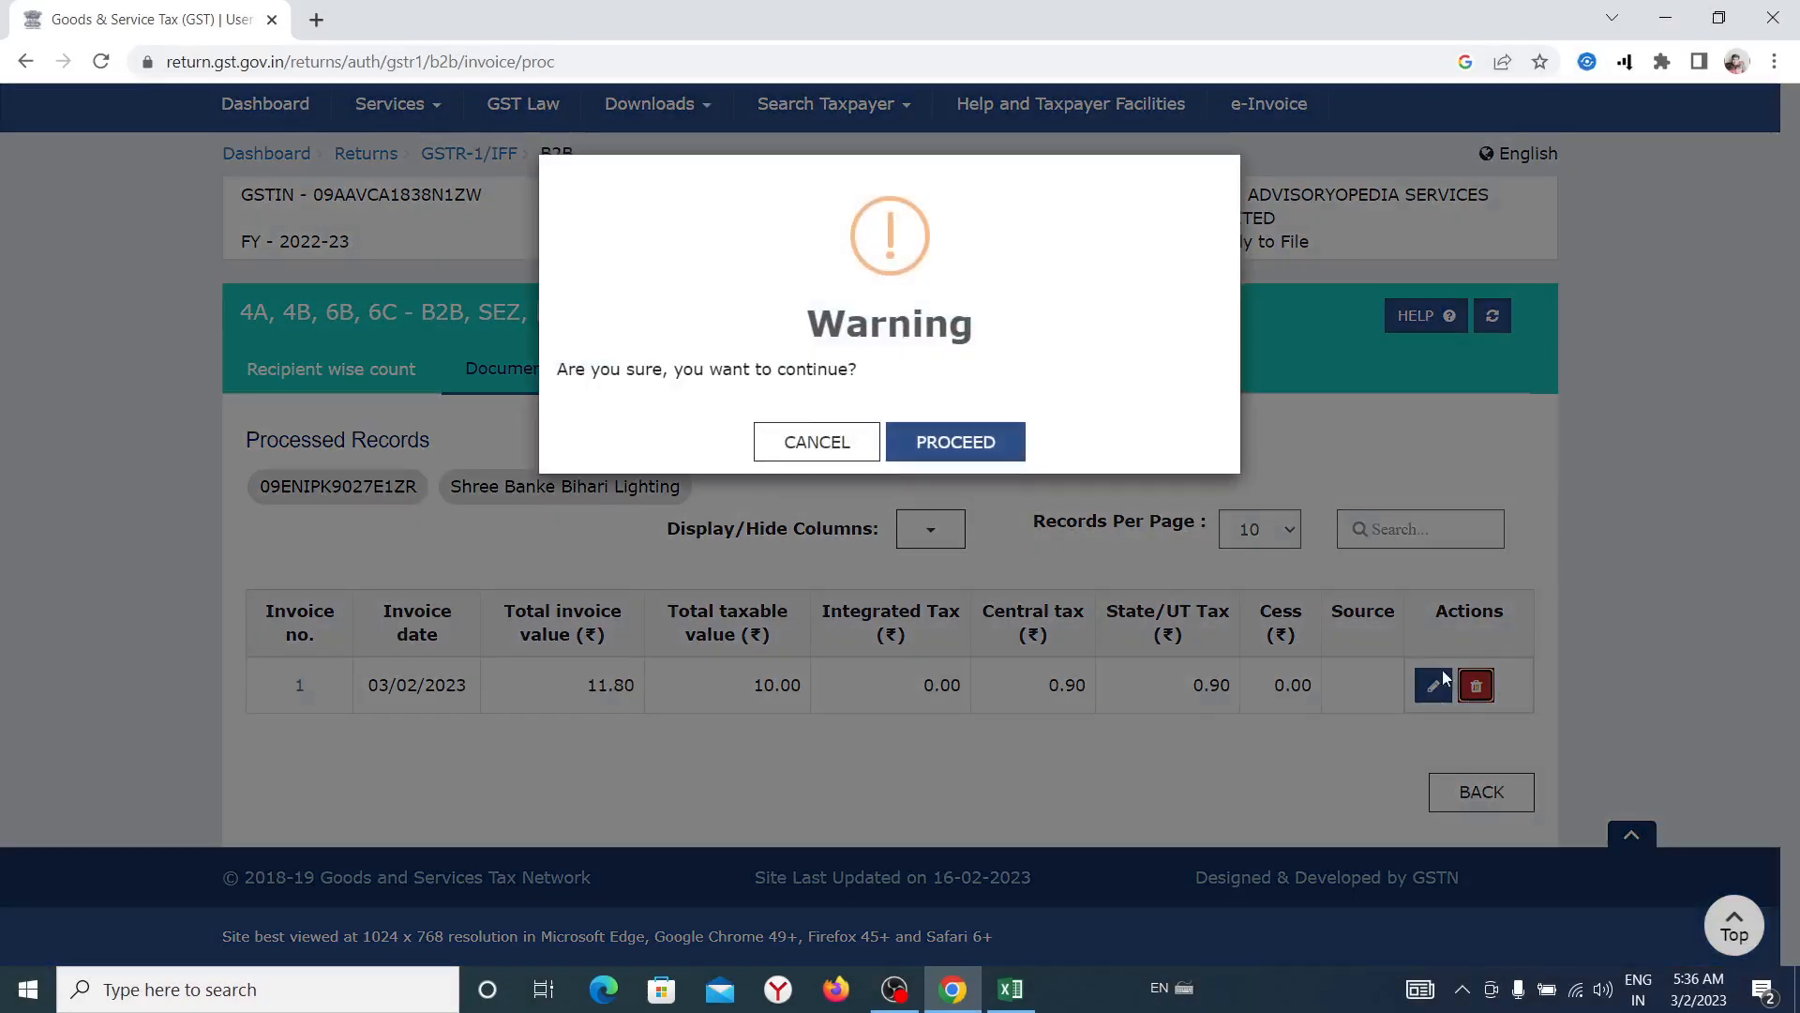
pyautogui.click(983, 454)
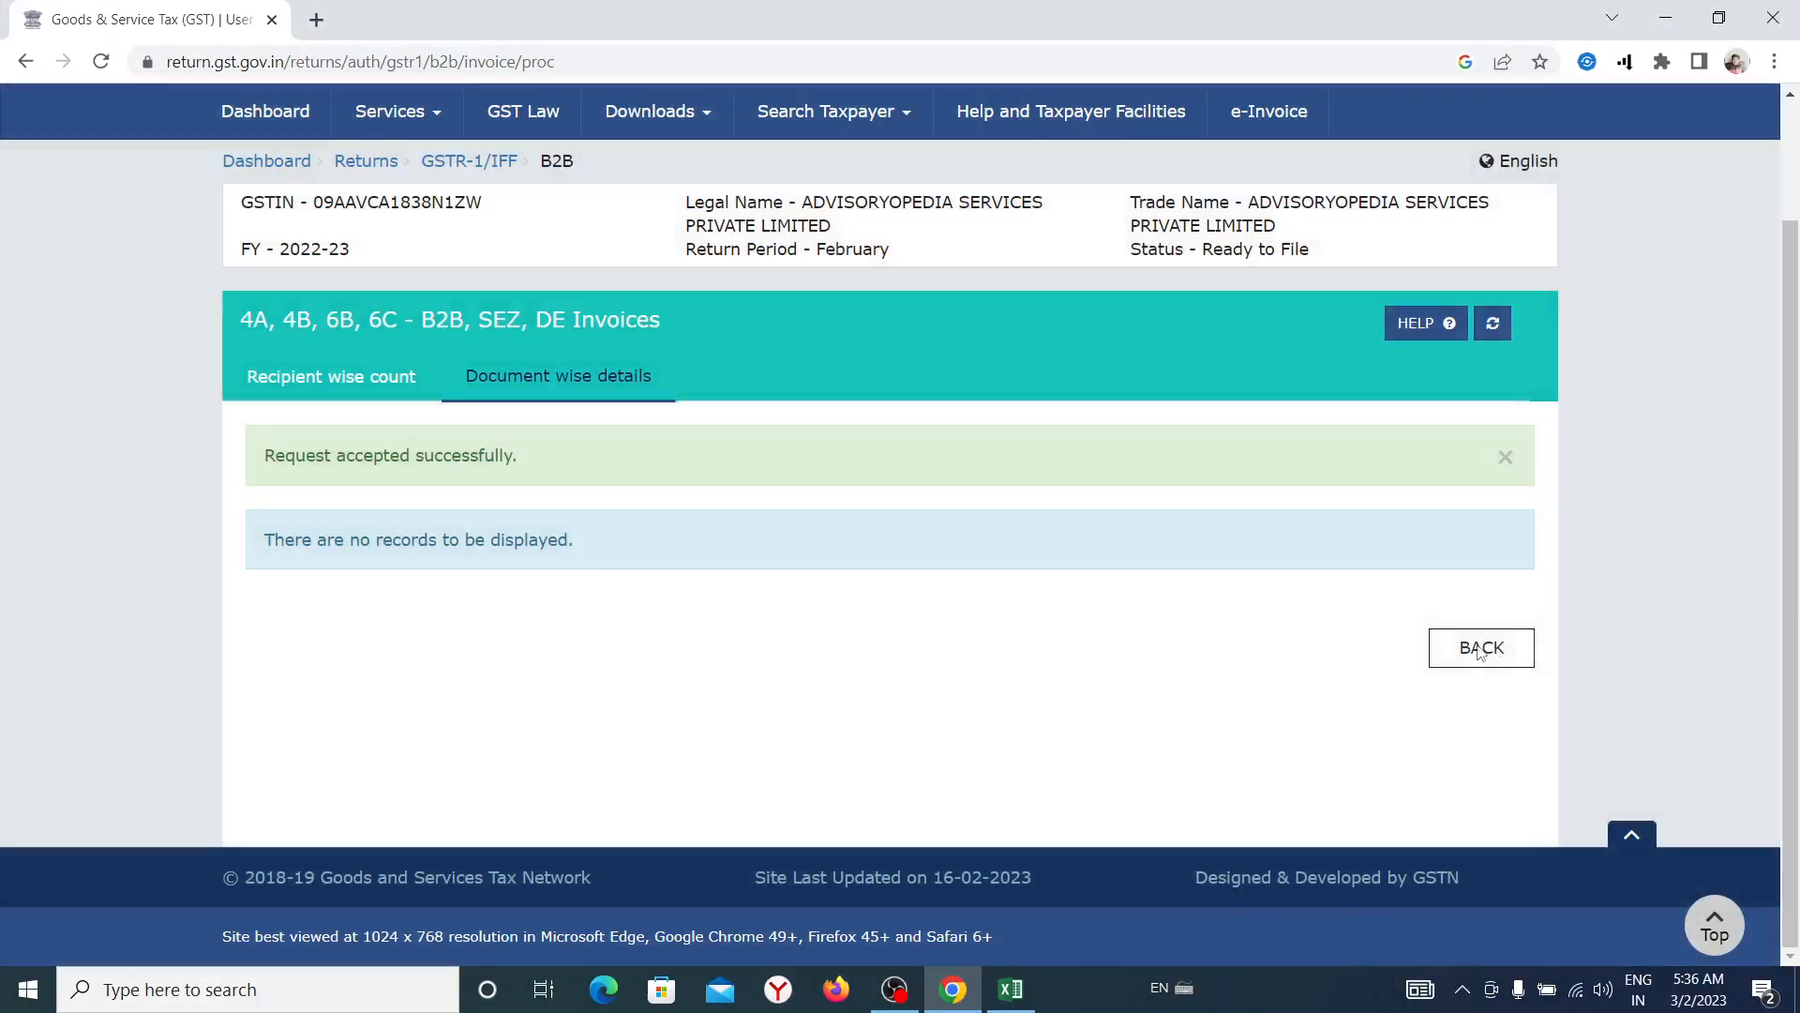
pyautogui.click(1479, 646)
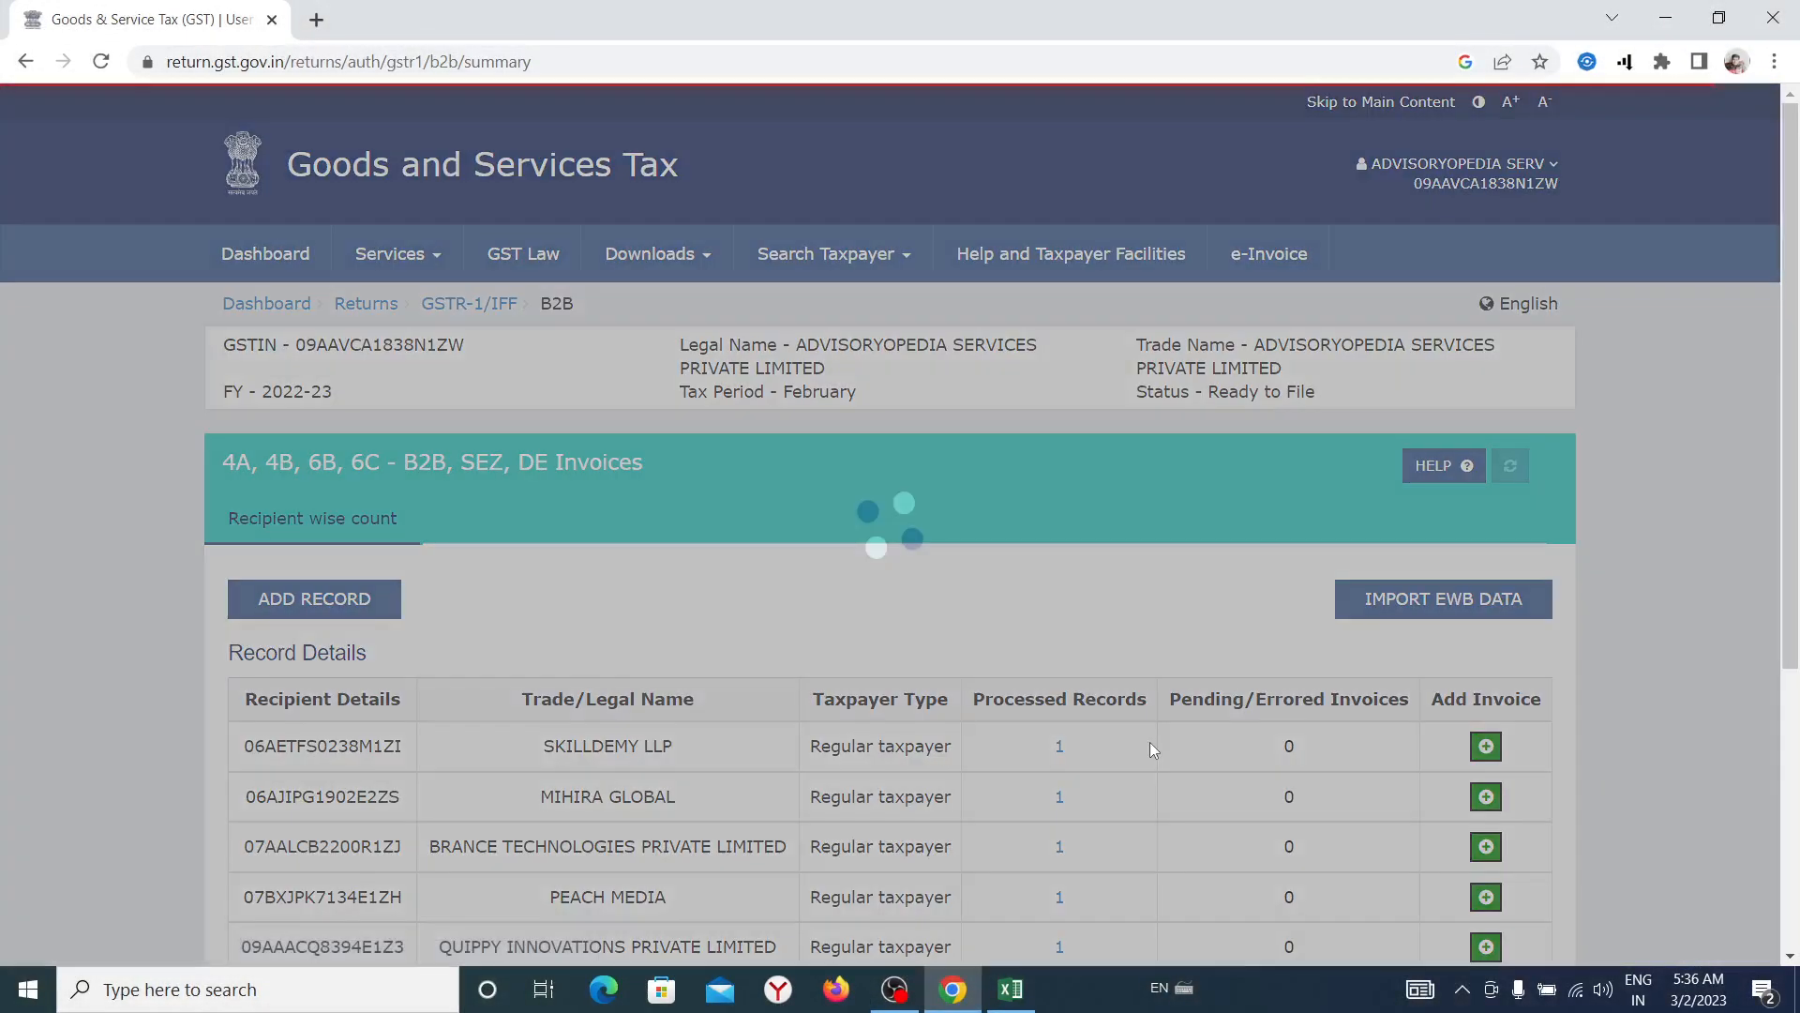
pyautogui.scroll(-5, 1157, 731)
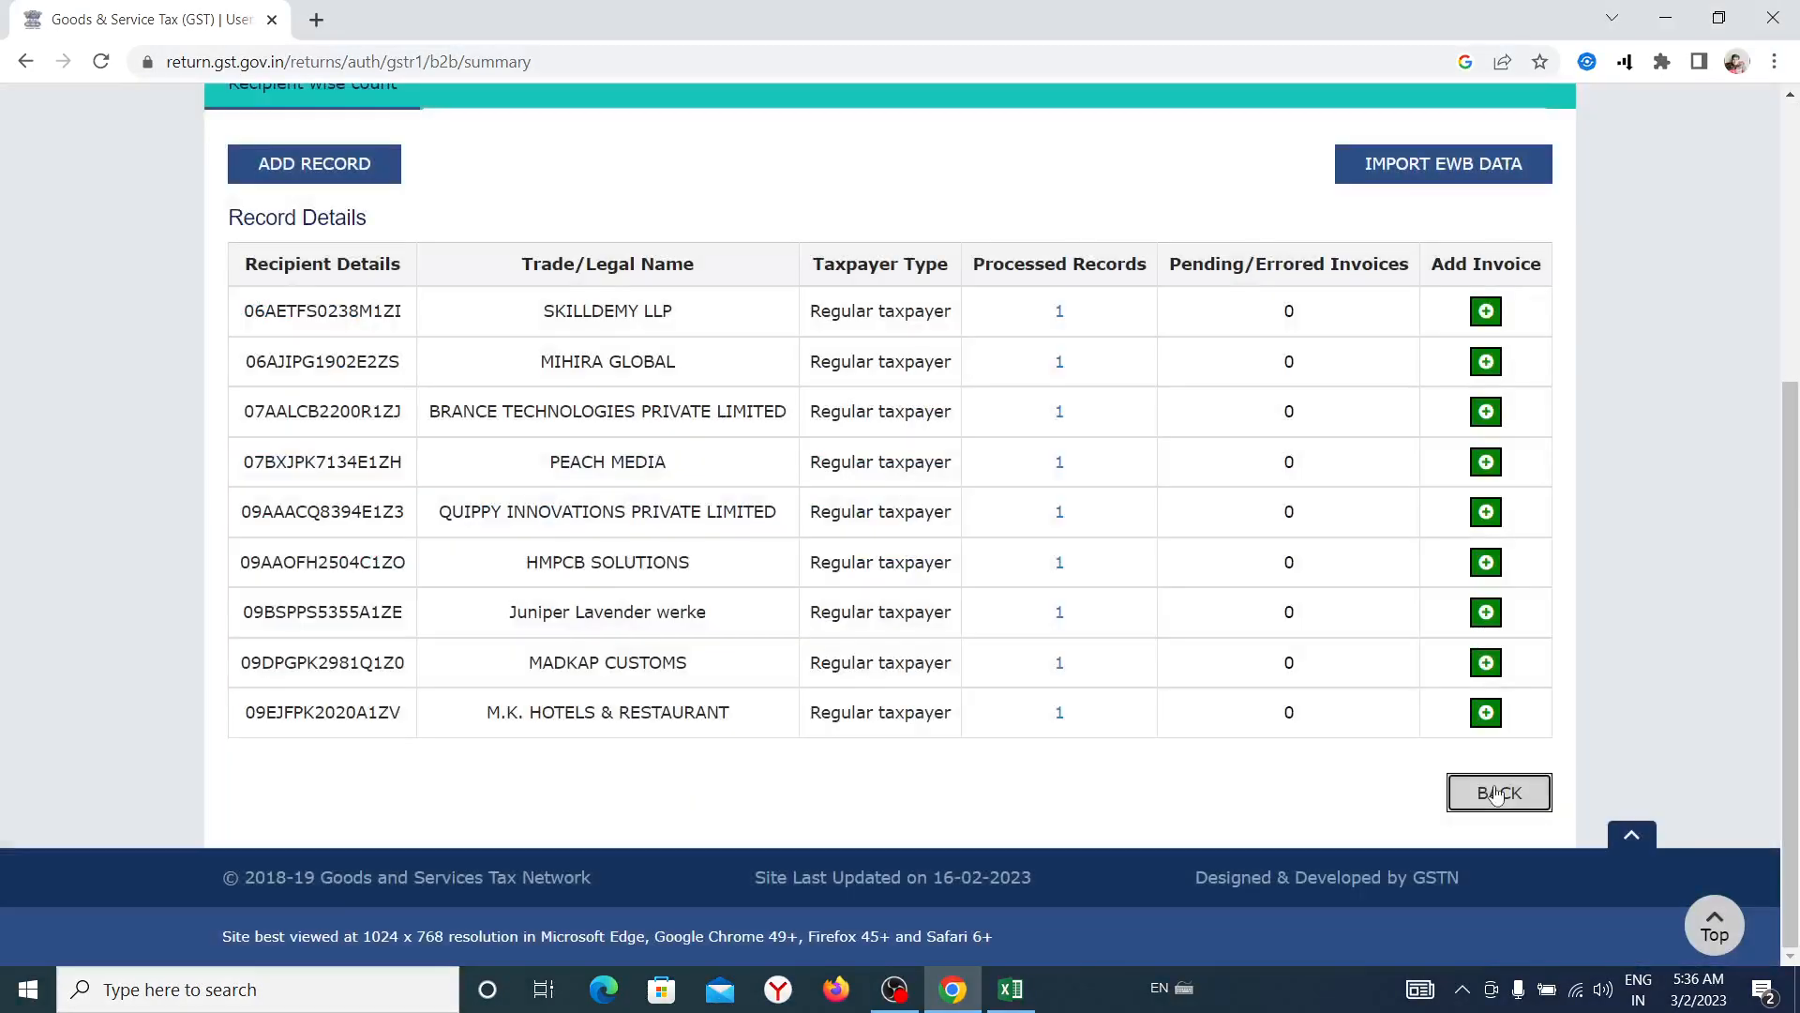
pyautogui.click(1497, 795)
pyautogui.scroll(-3, 701, 458)
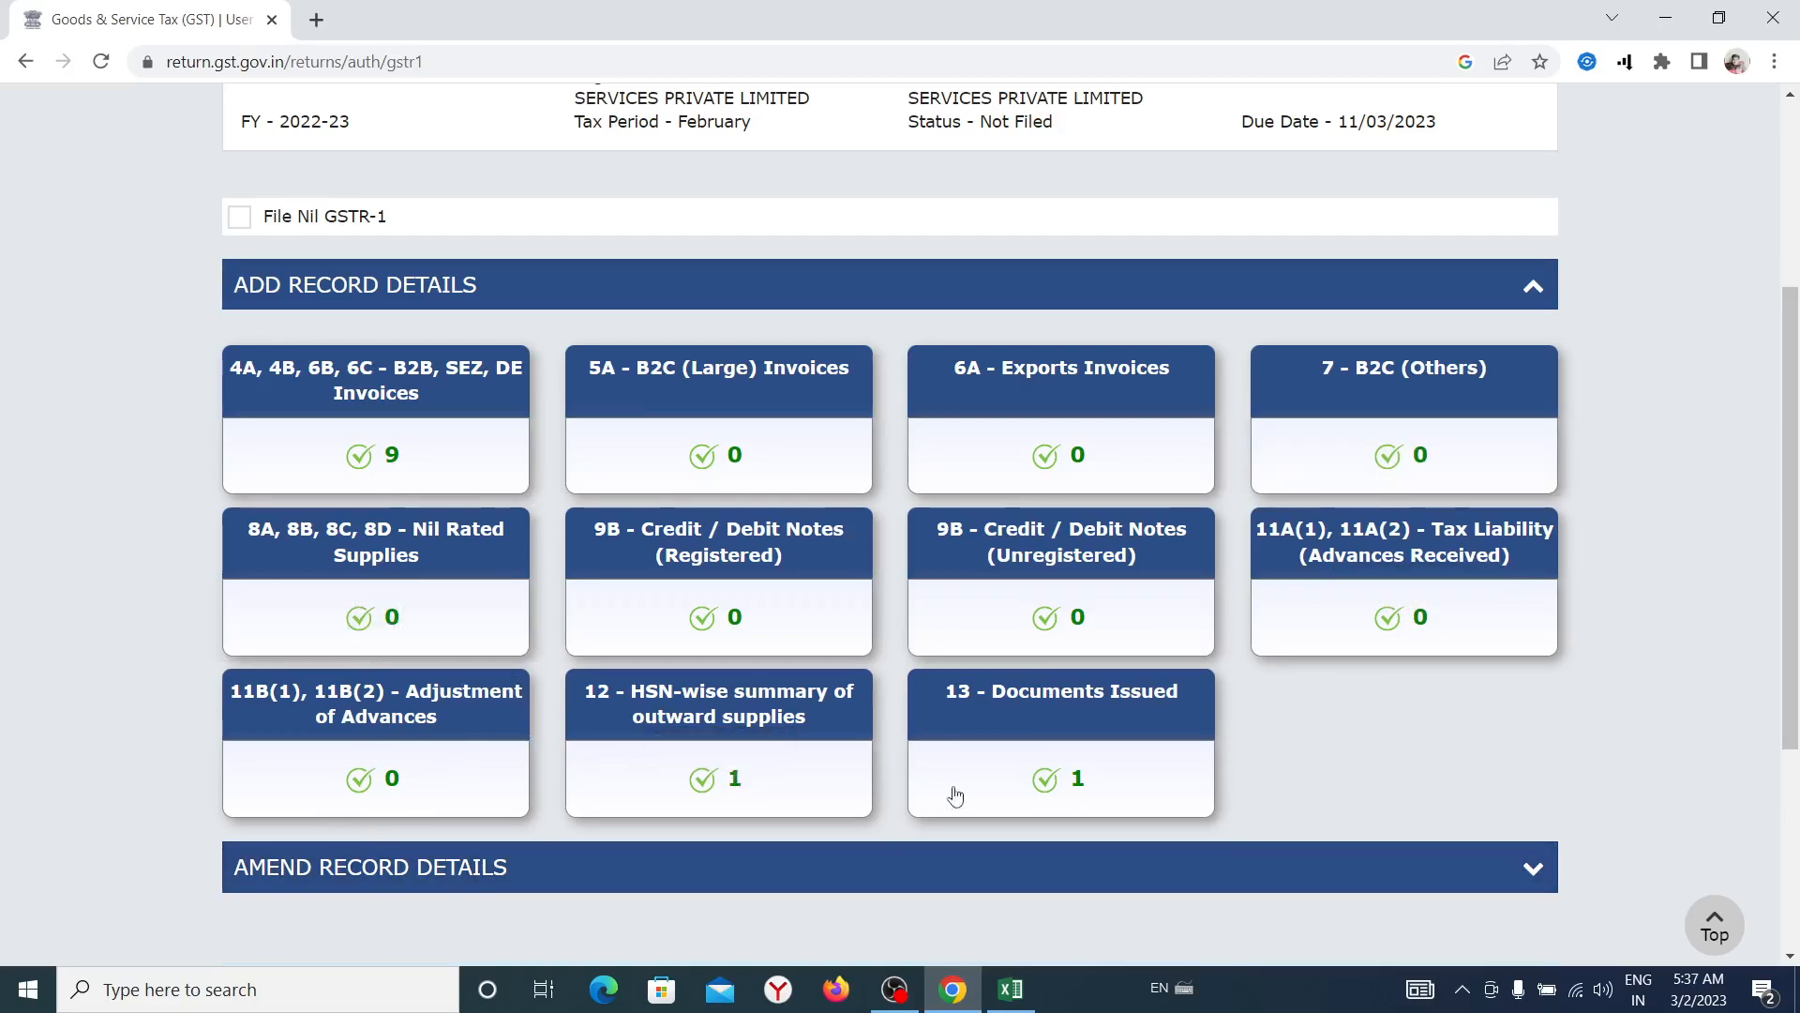
# - Review the entry form and processed records of the HSN-wise summary of outward supplies, and return to the GSTR-1 overview
pyautogui.click(728, 778)
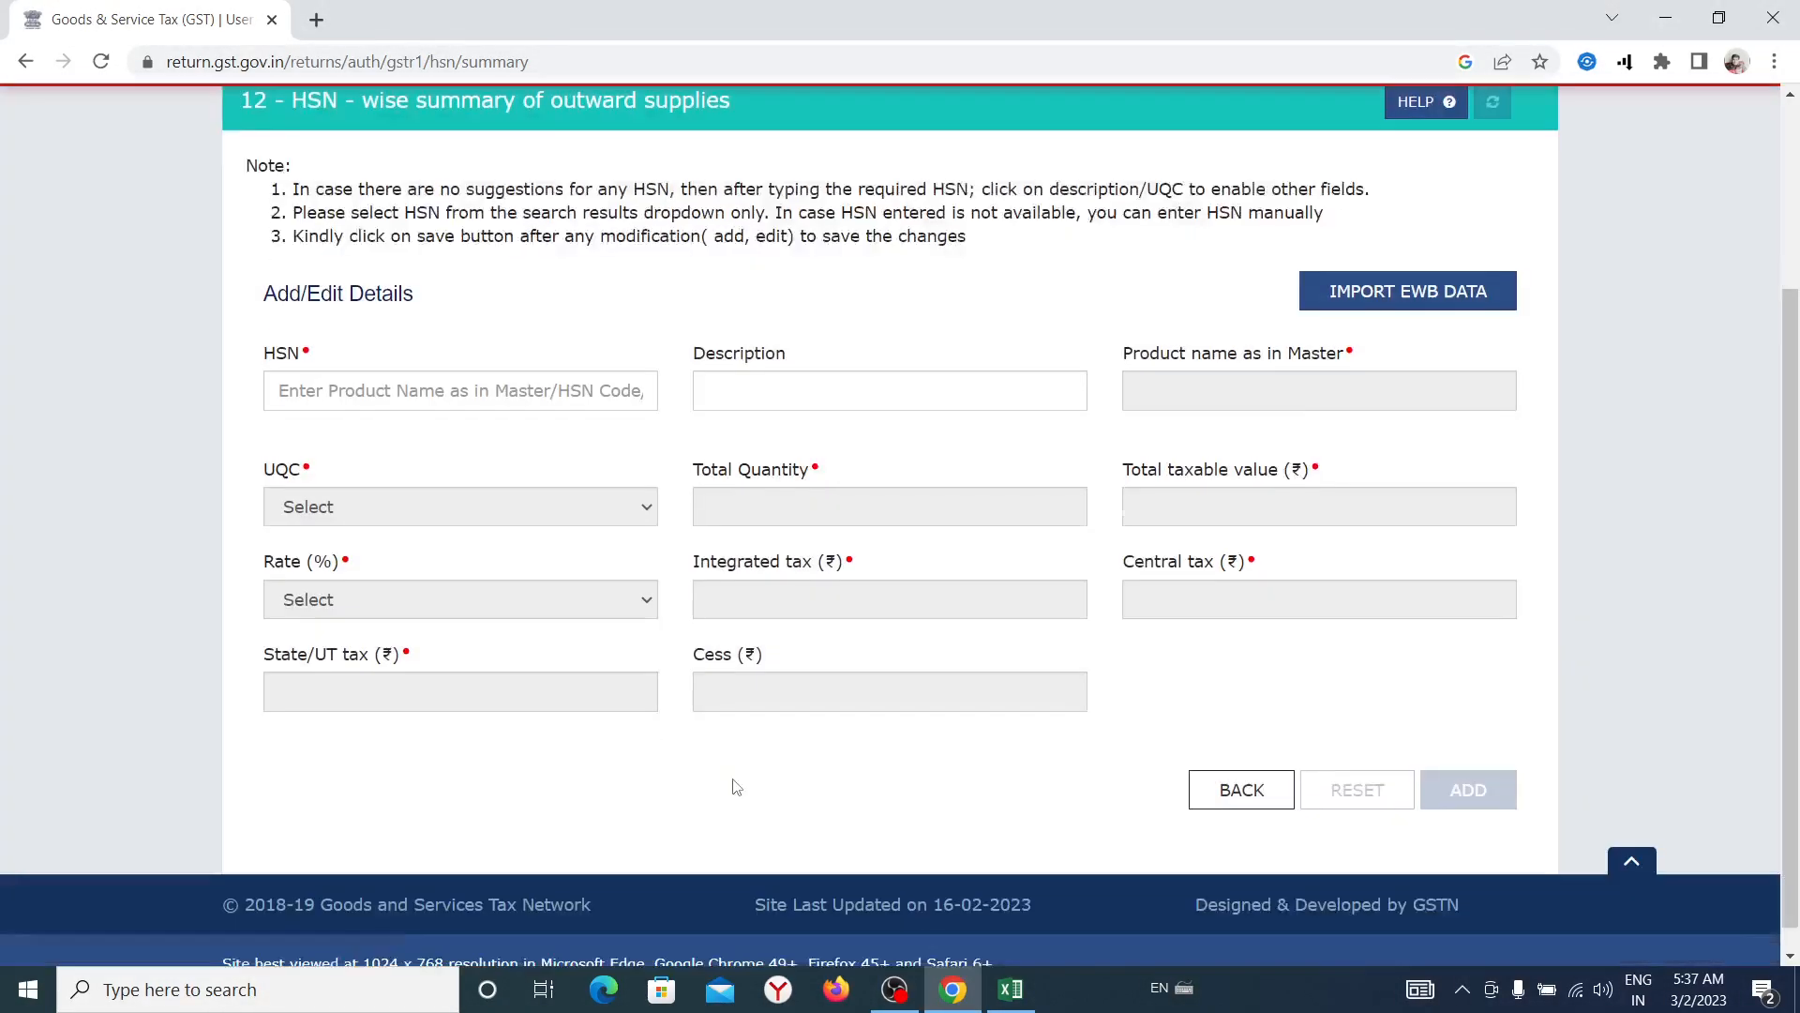
pyautogui.scroll(-4, 862, 821)
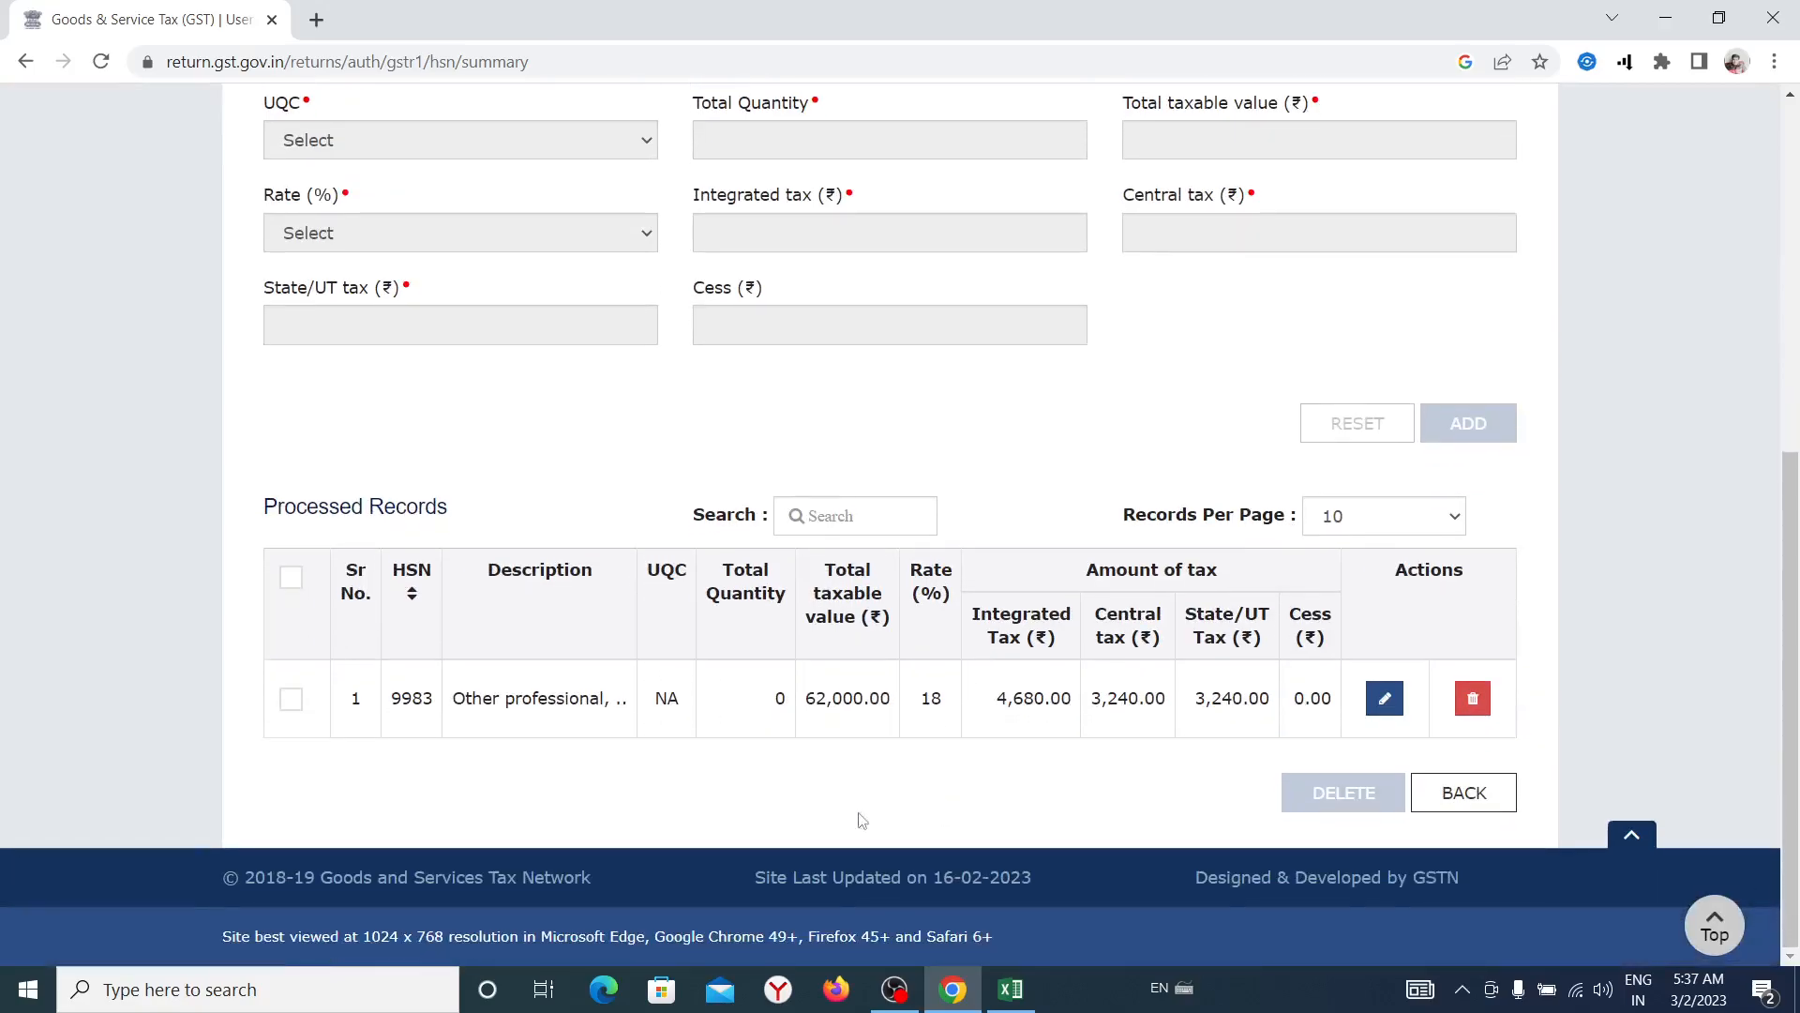
pyautogui.scroll(3, 657, 703)
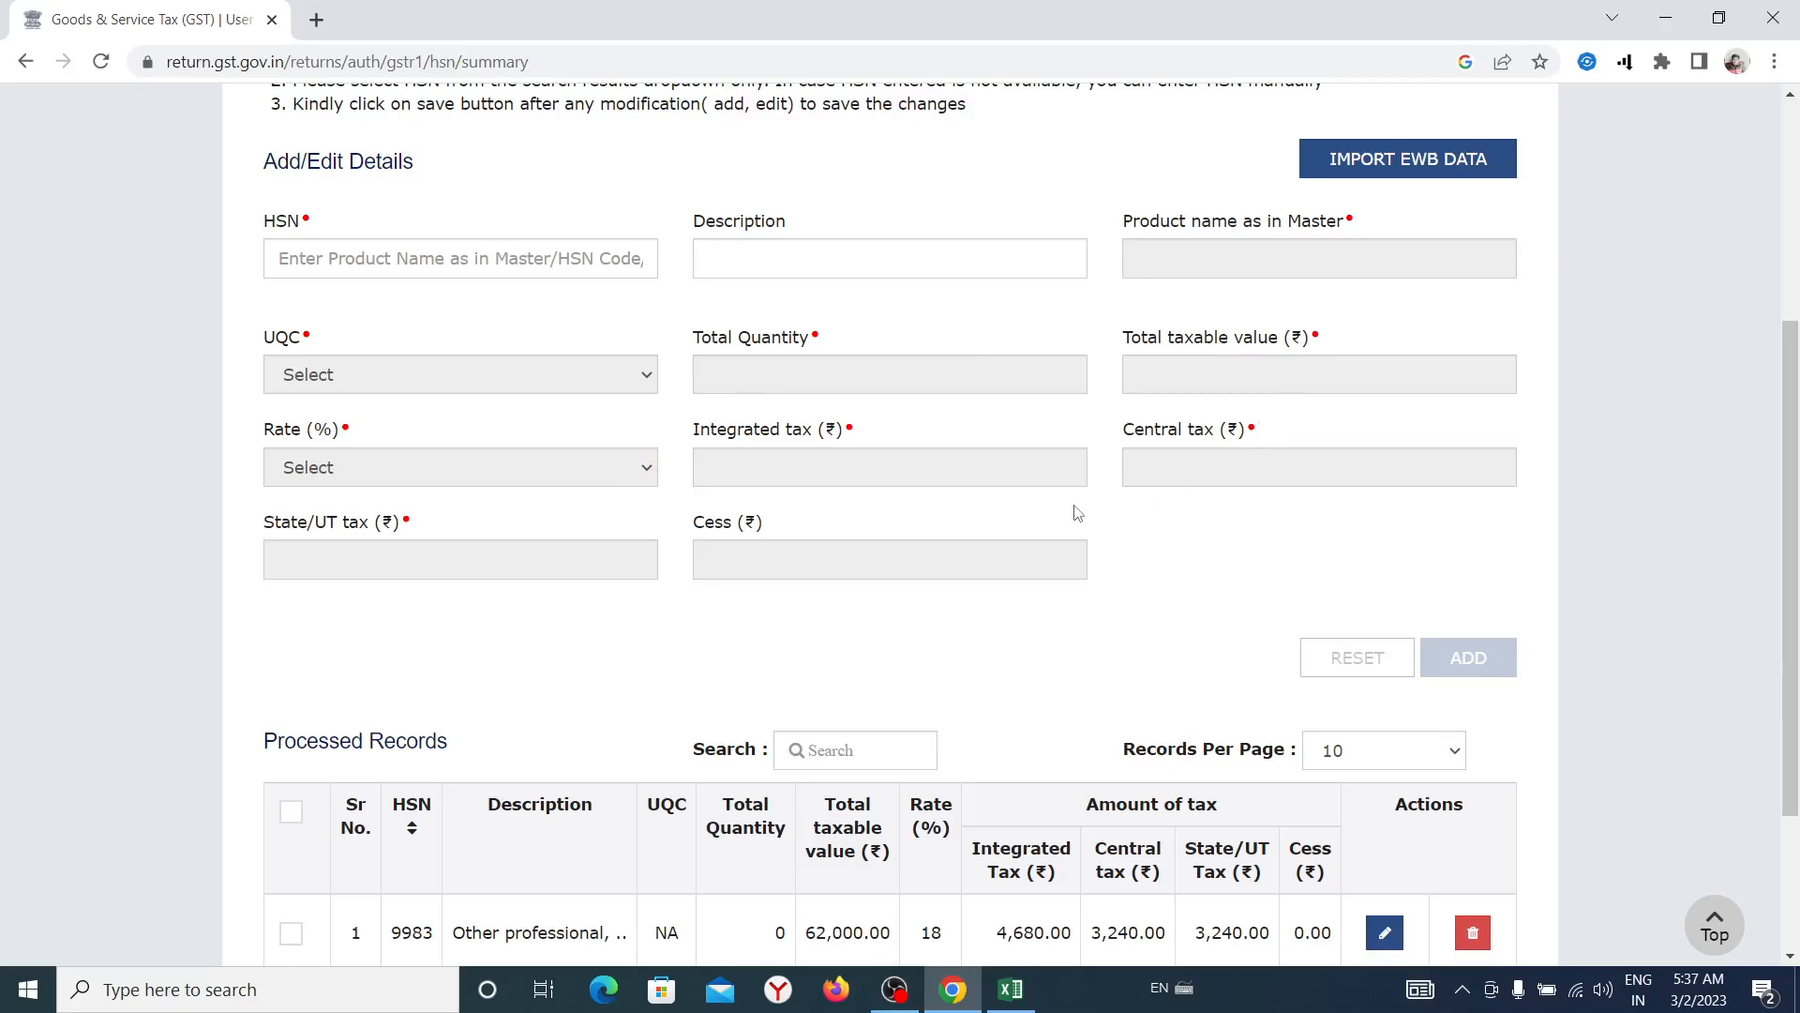
pyautogui.scroll(-2, 772, 725)
pyautogui.scroll(-1, 773, 725)
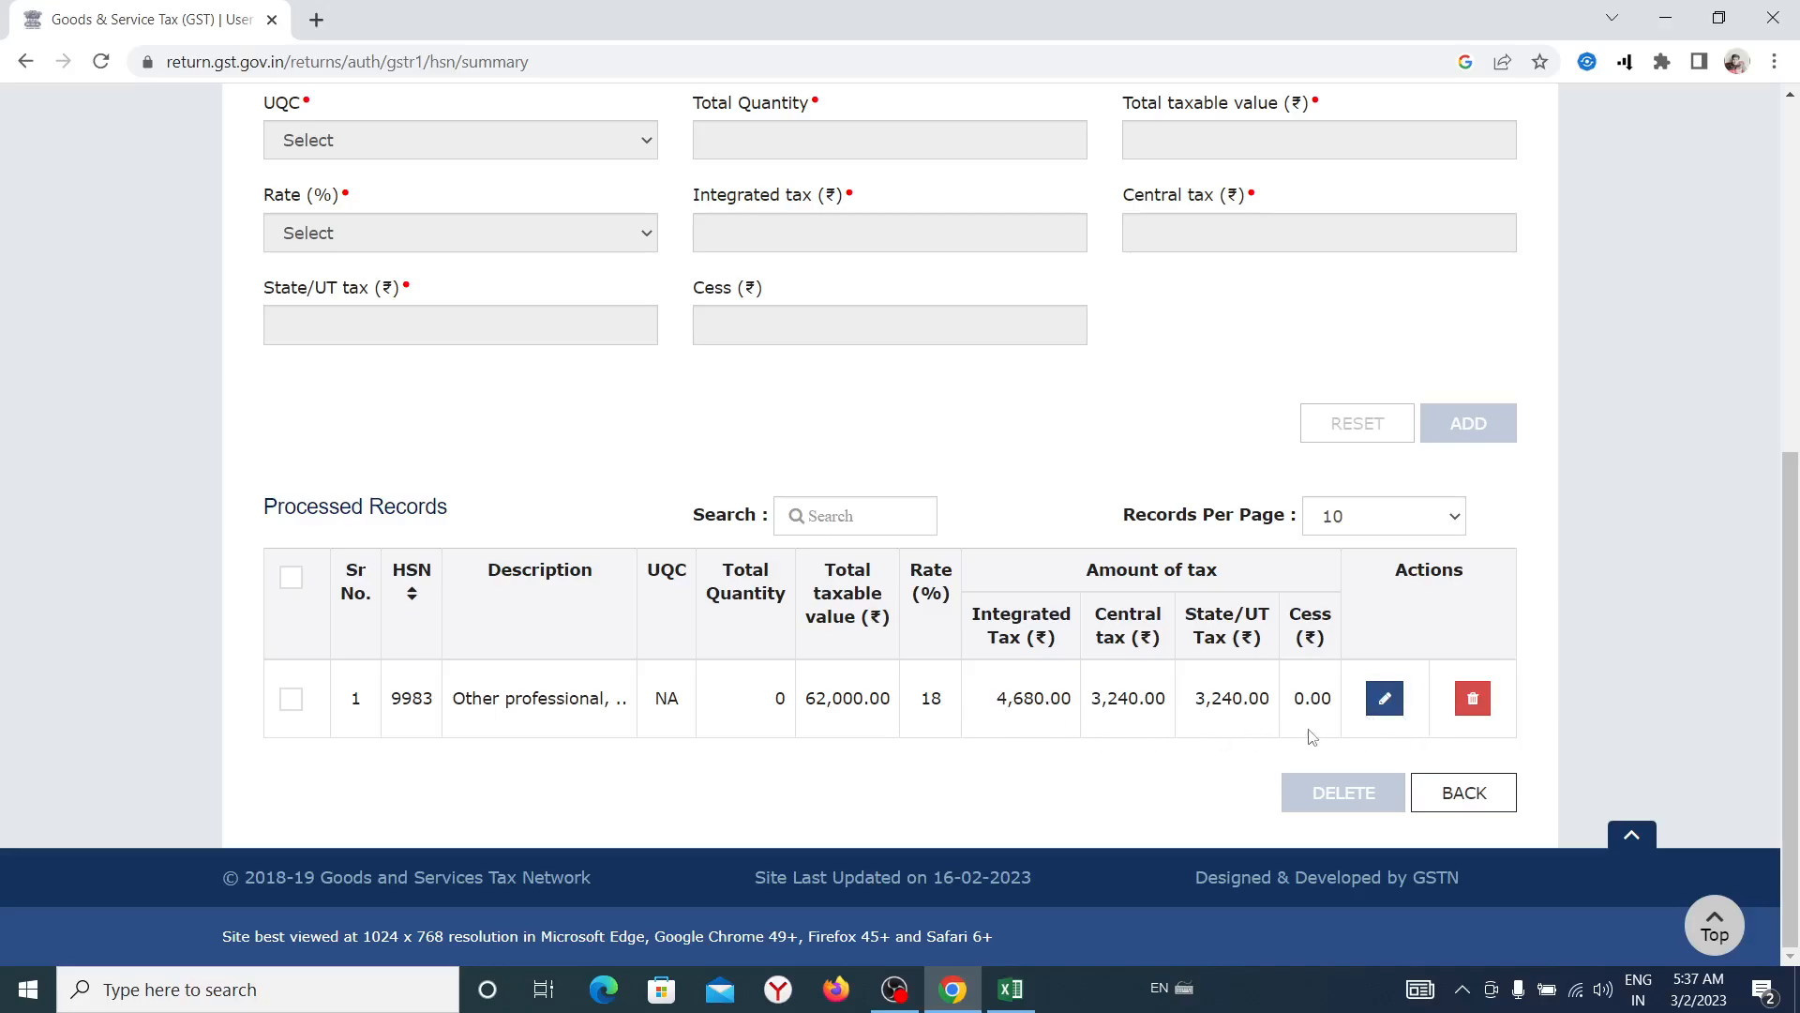
pyautogui.scroll(4, 975, 688)
pyautogui.scroll(-4, 975, 689)
pyautogui.click(1474, 795)
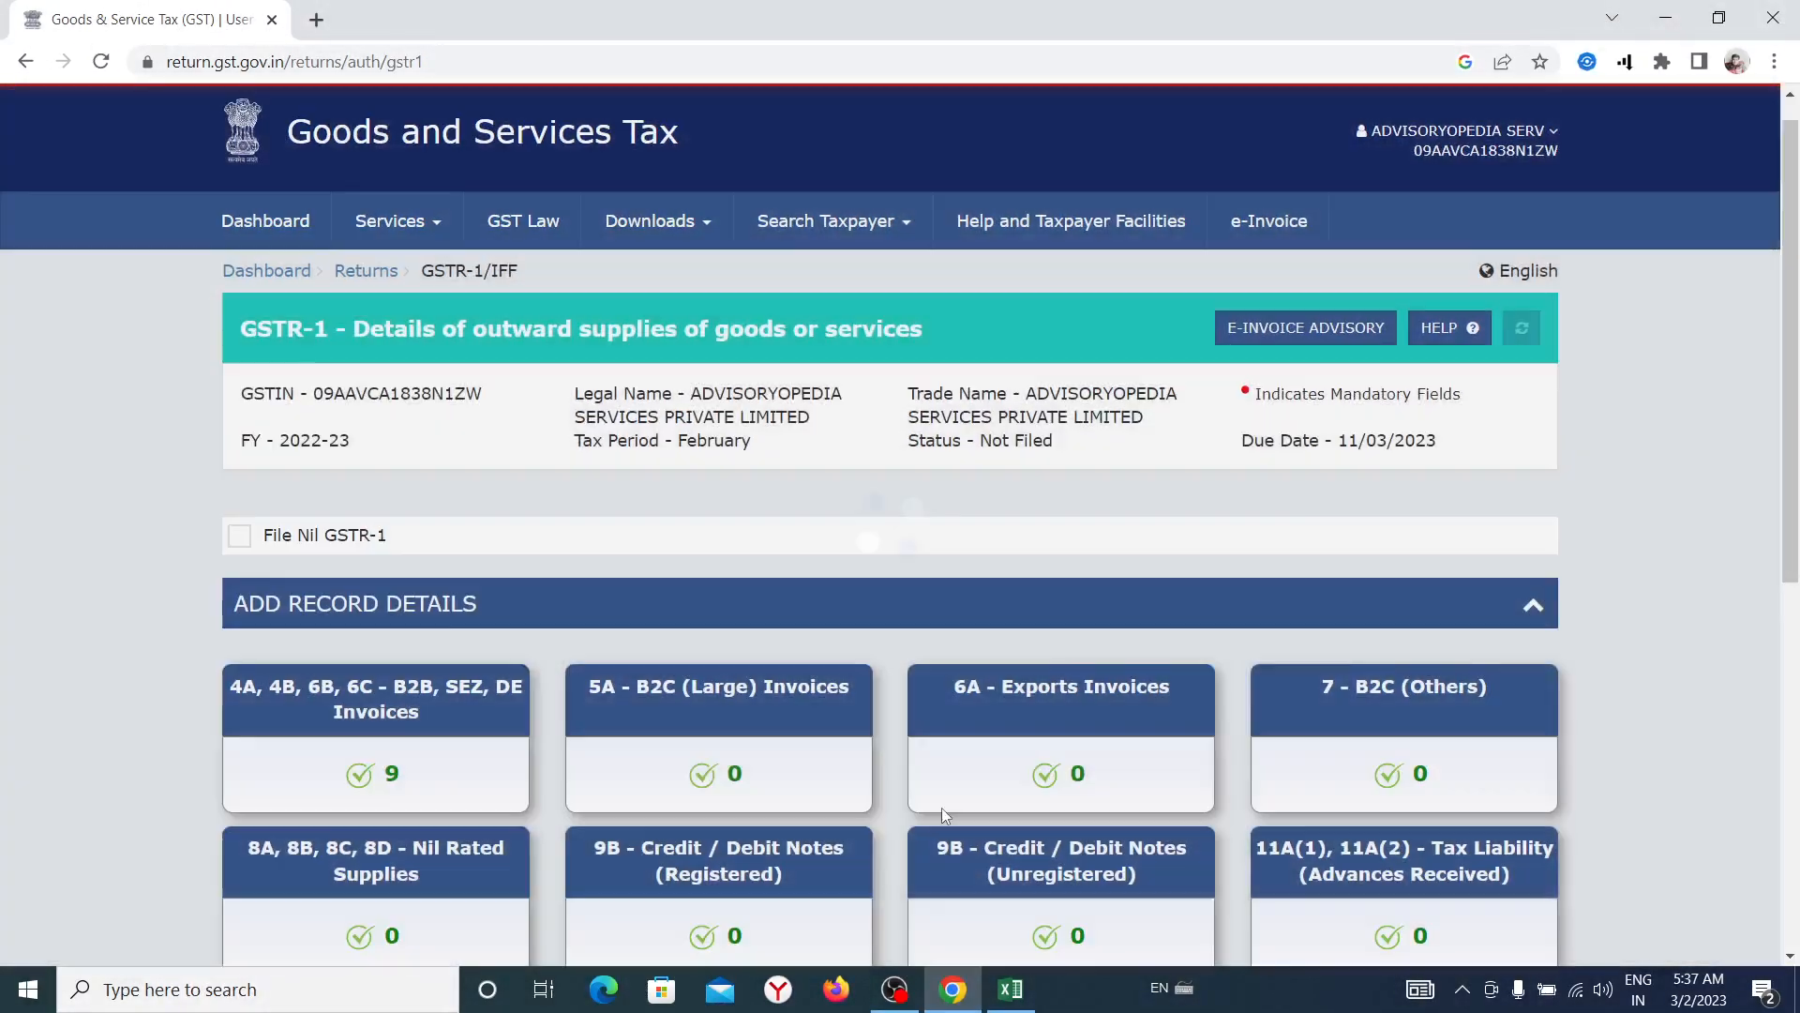
# - Open the B2B, SEZ, DE invoices section and try to import EWB data into it
pyautogui.scroll(-4, 941, 808)
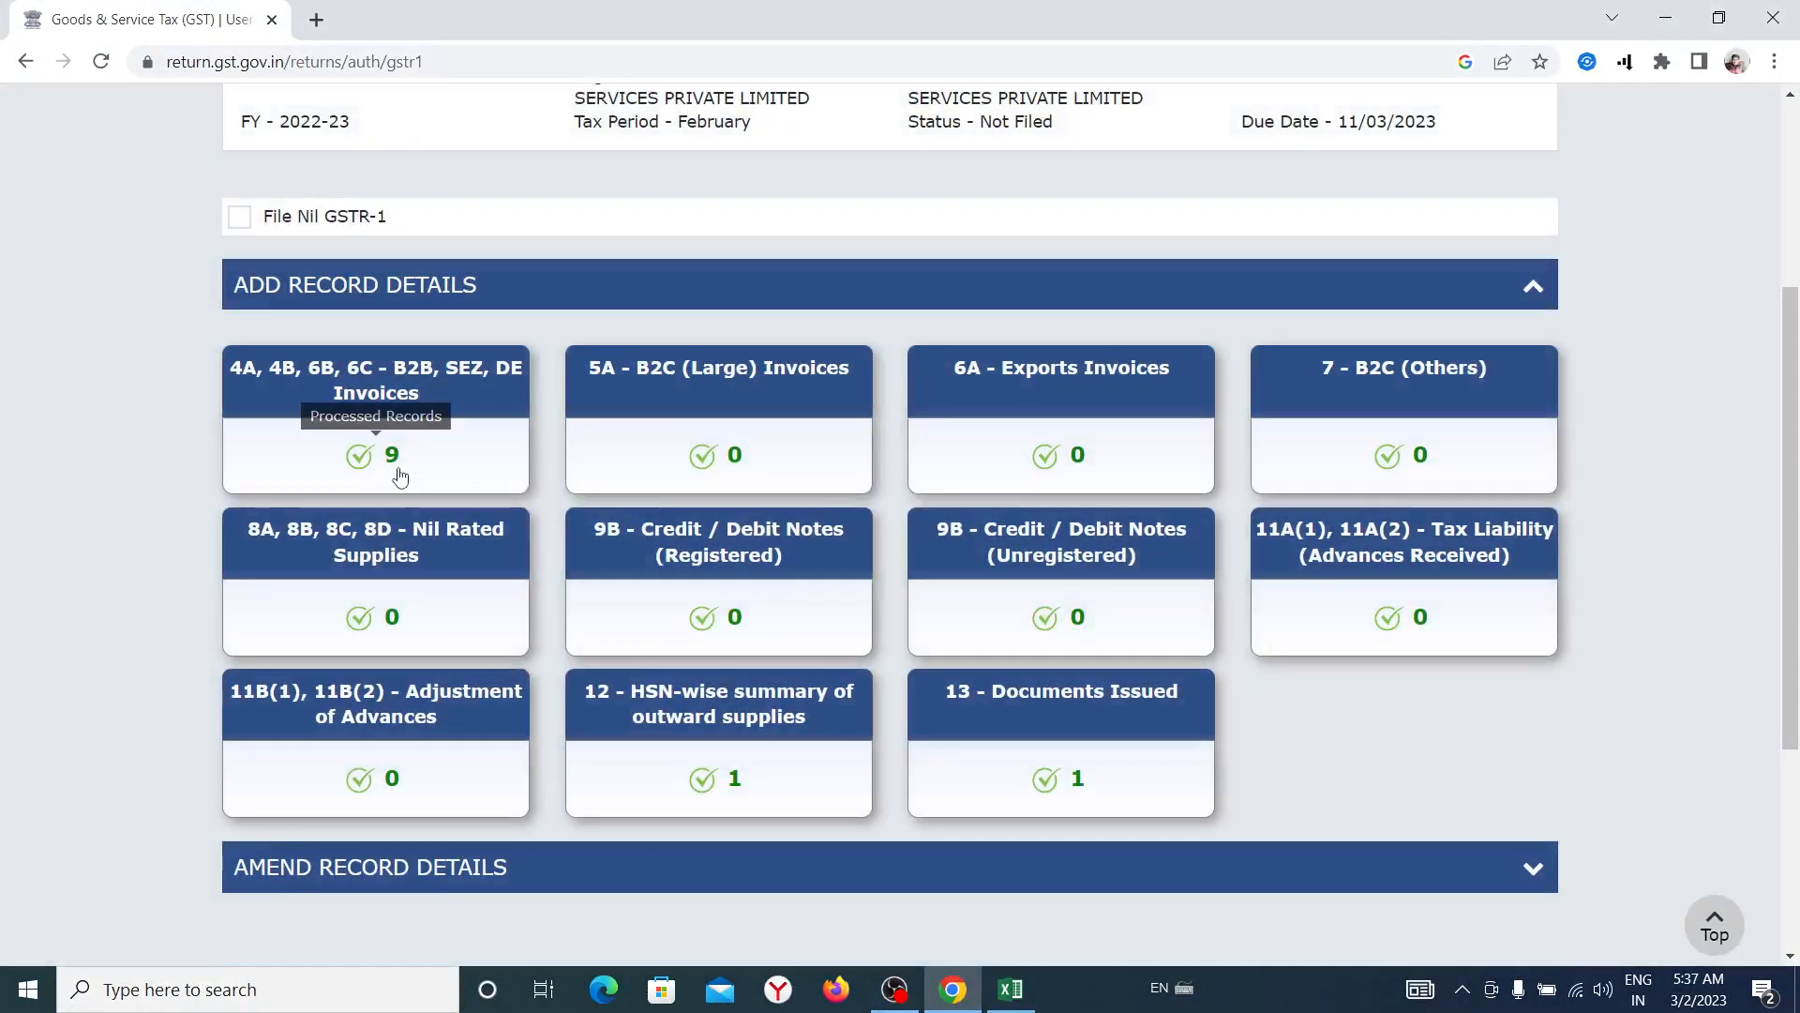
pyautogui.click(369, 470)
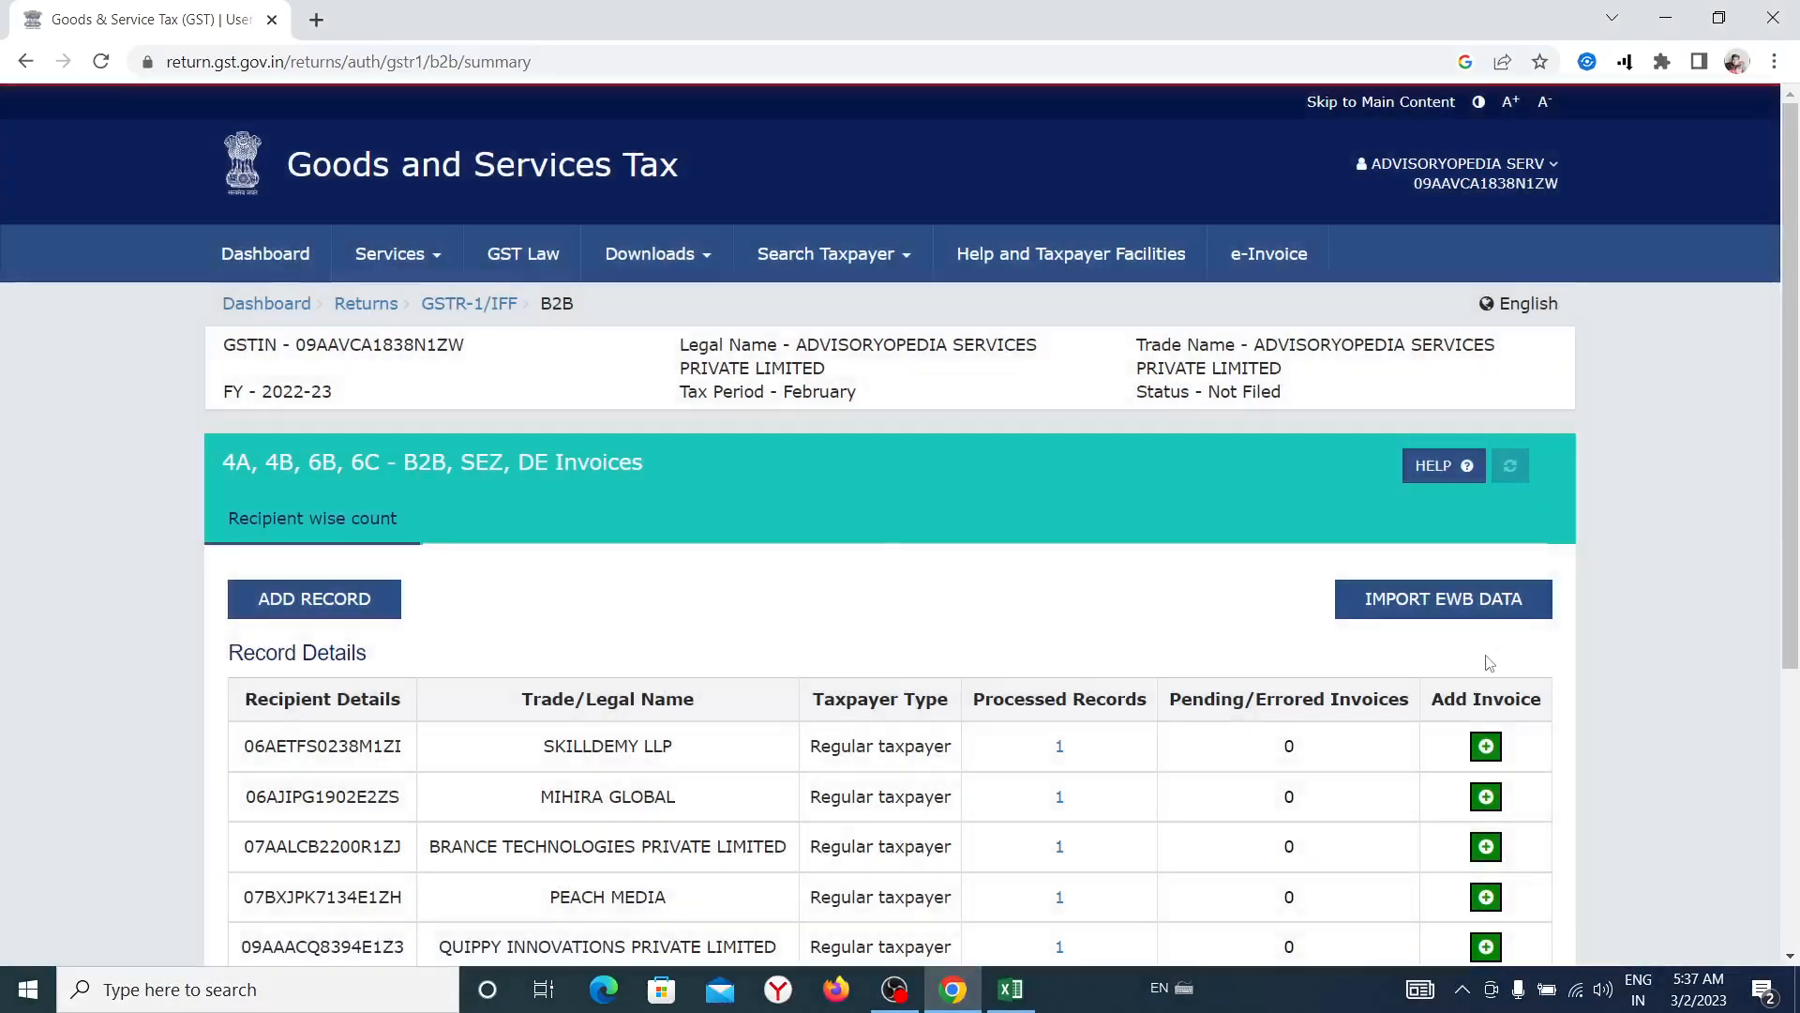
pyautogui.scroll(-3, 1501, 615)
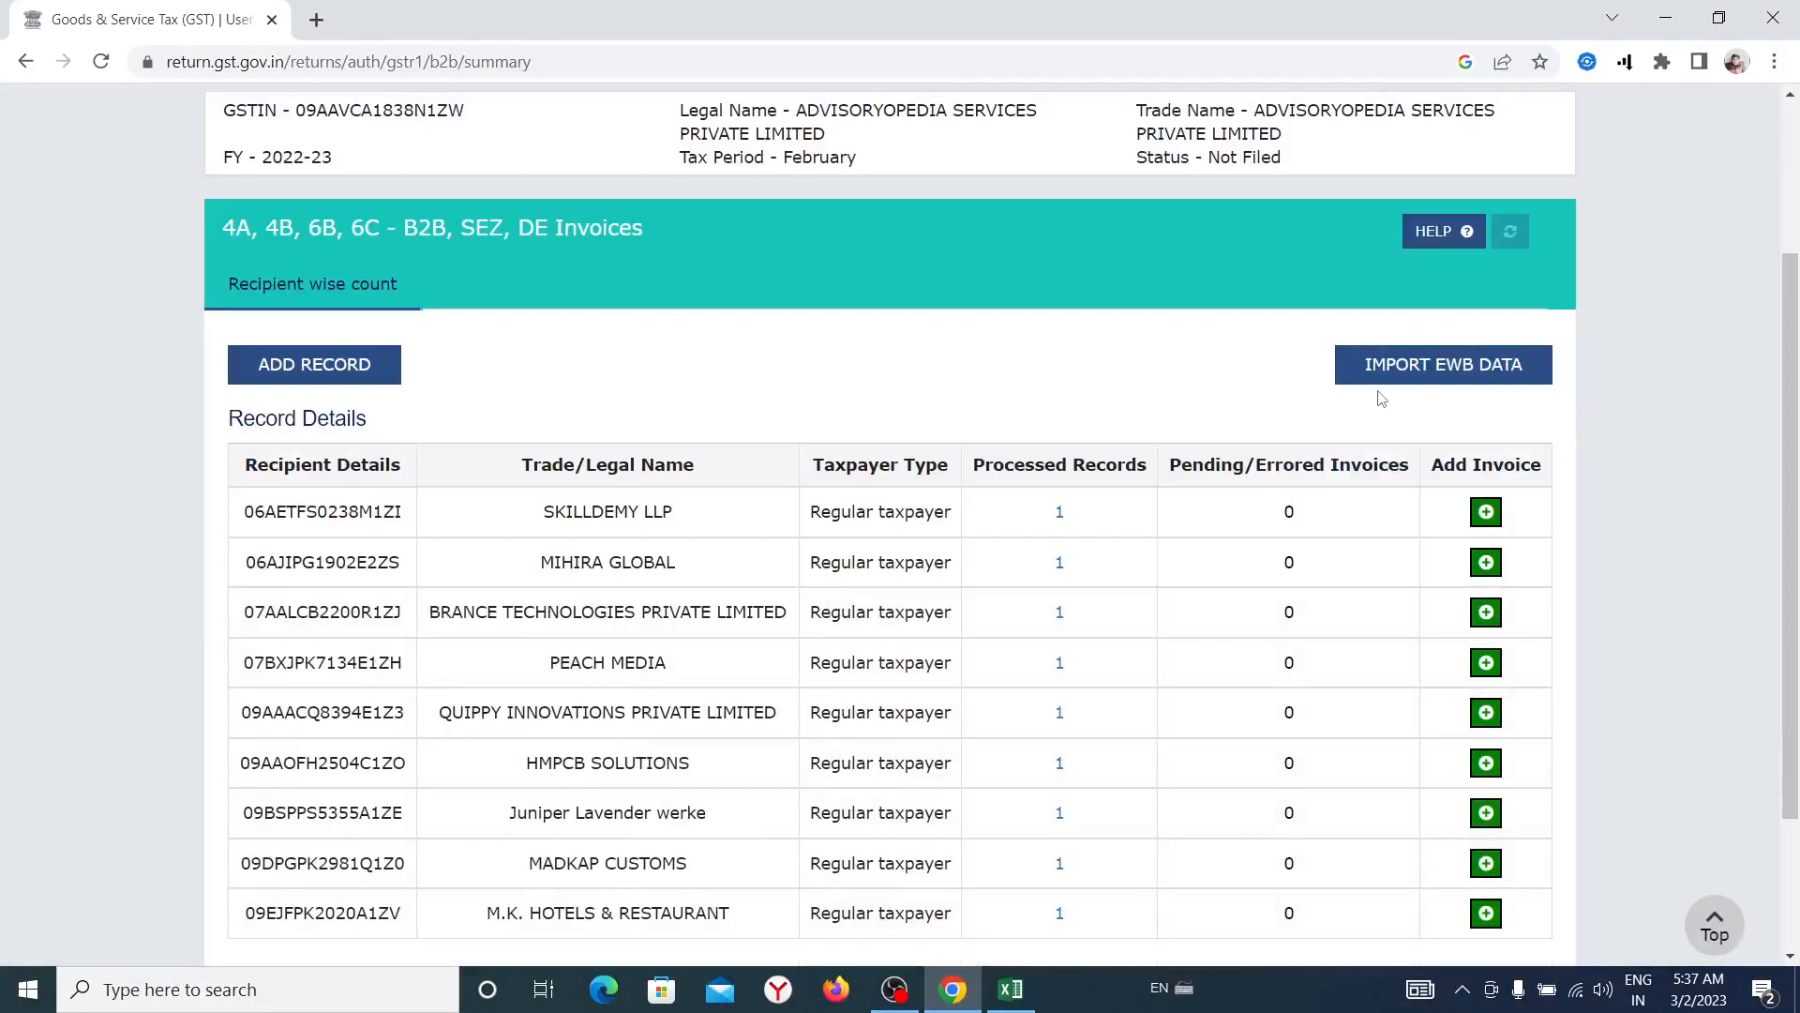
pyautogui.click(1476, 386)
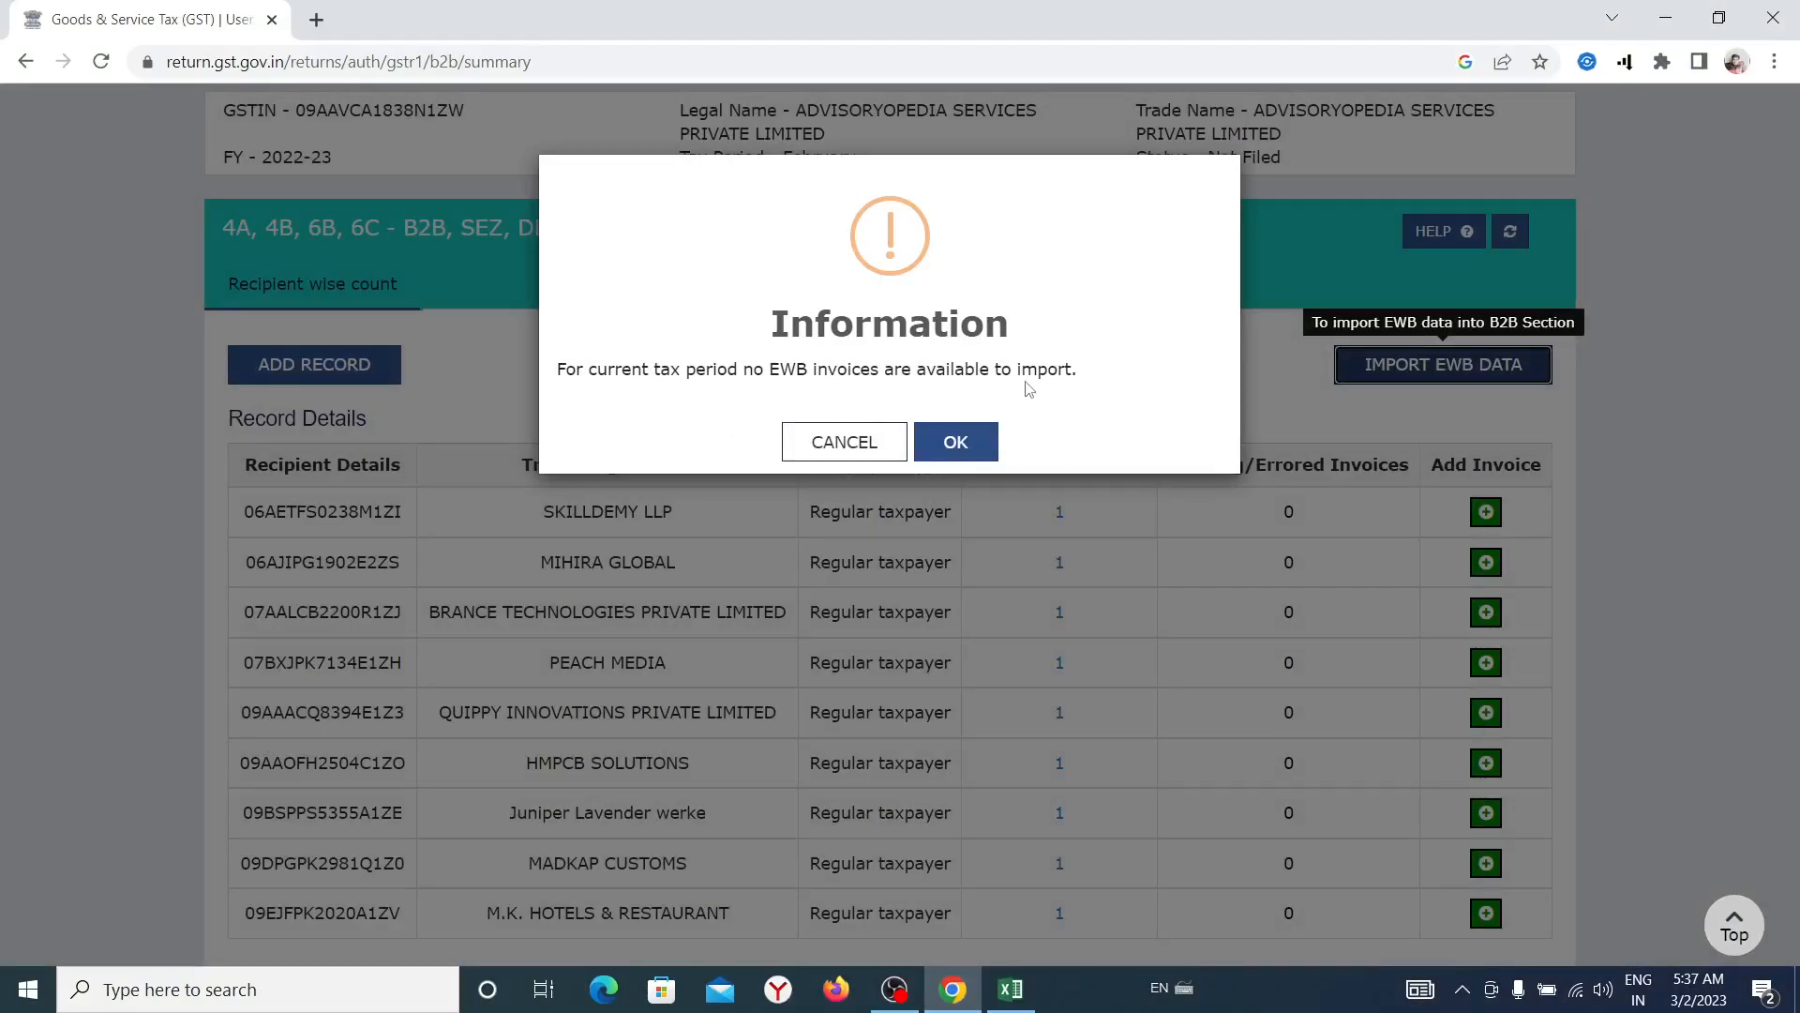
pyautogui.click(844, 442)
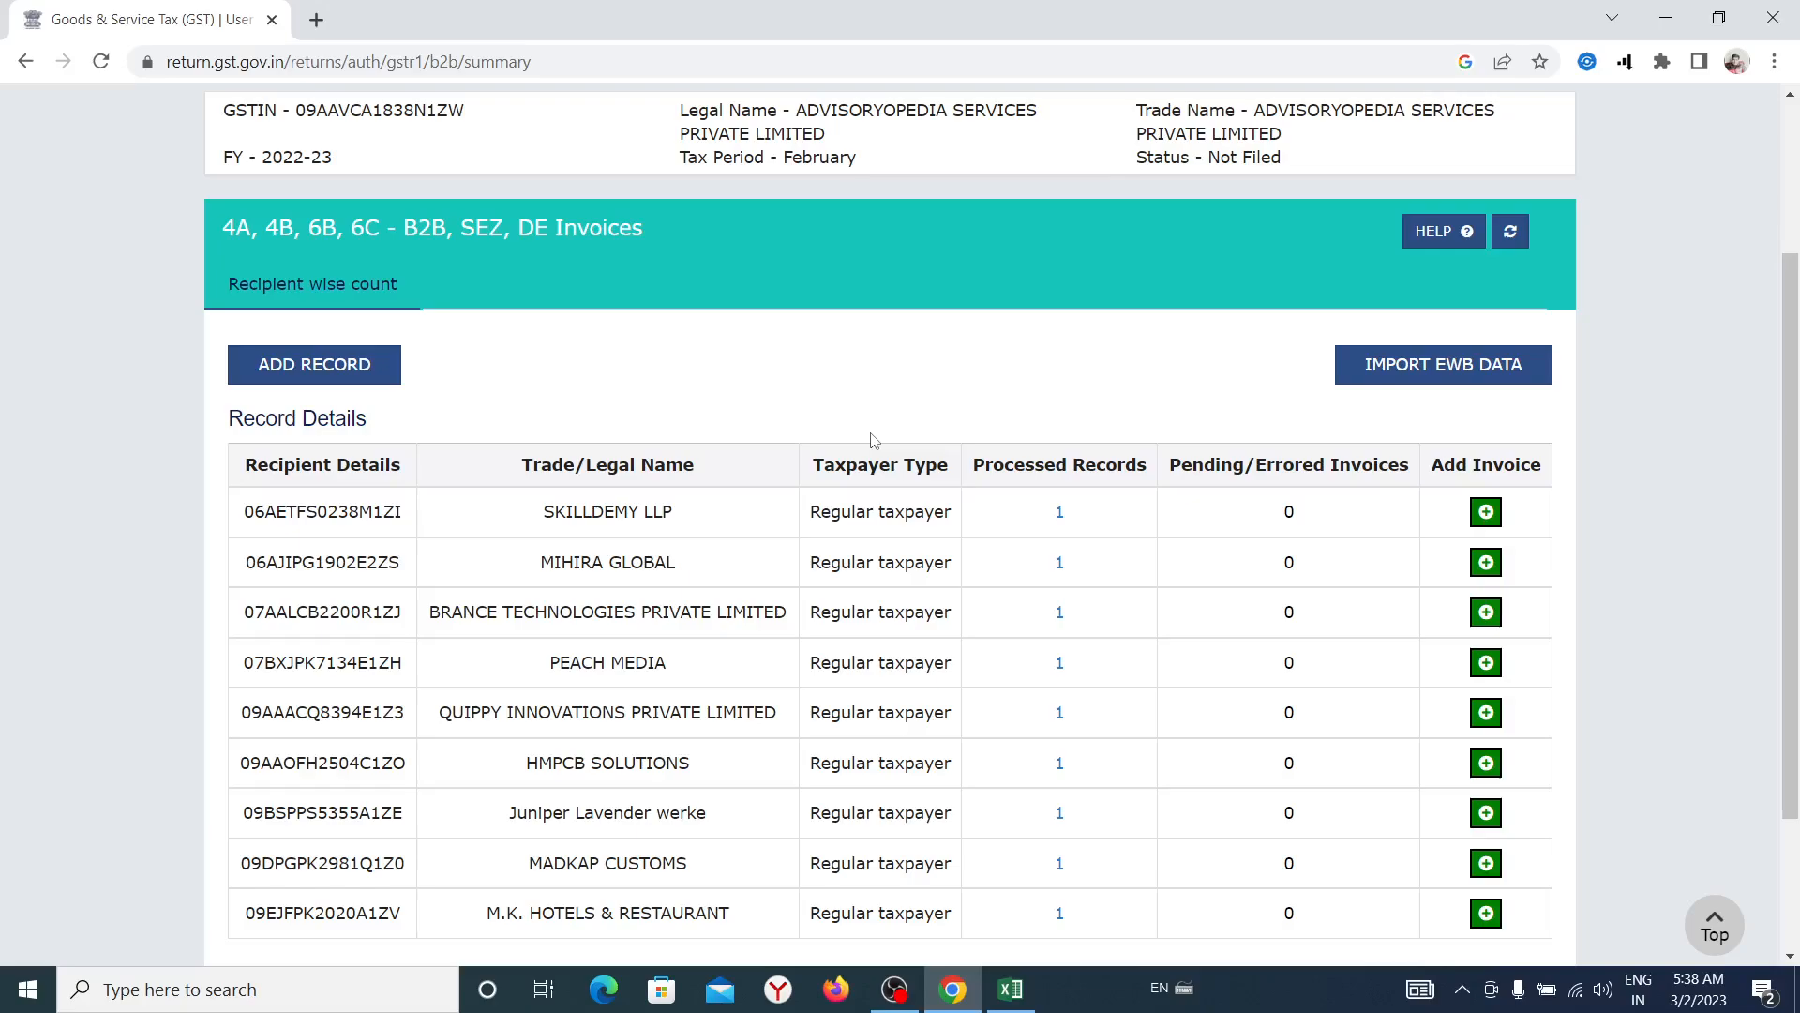
pyautogui.scroll(-1, 225, 178)
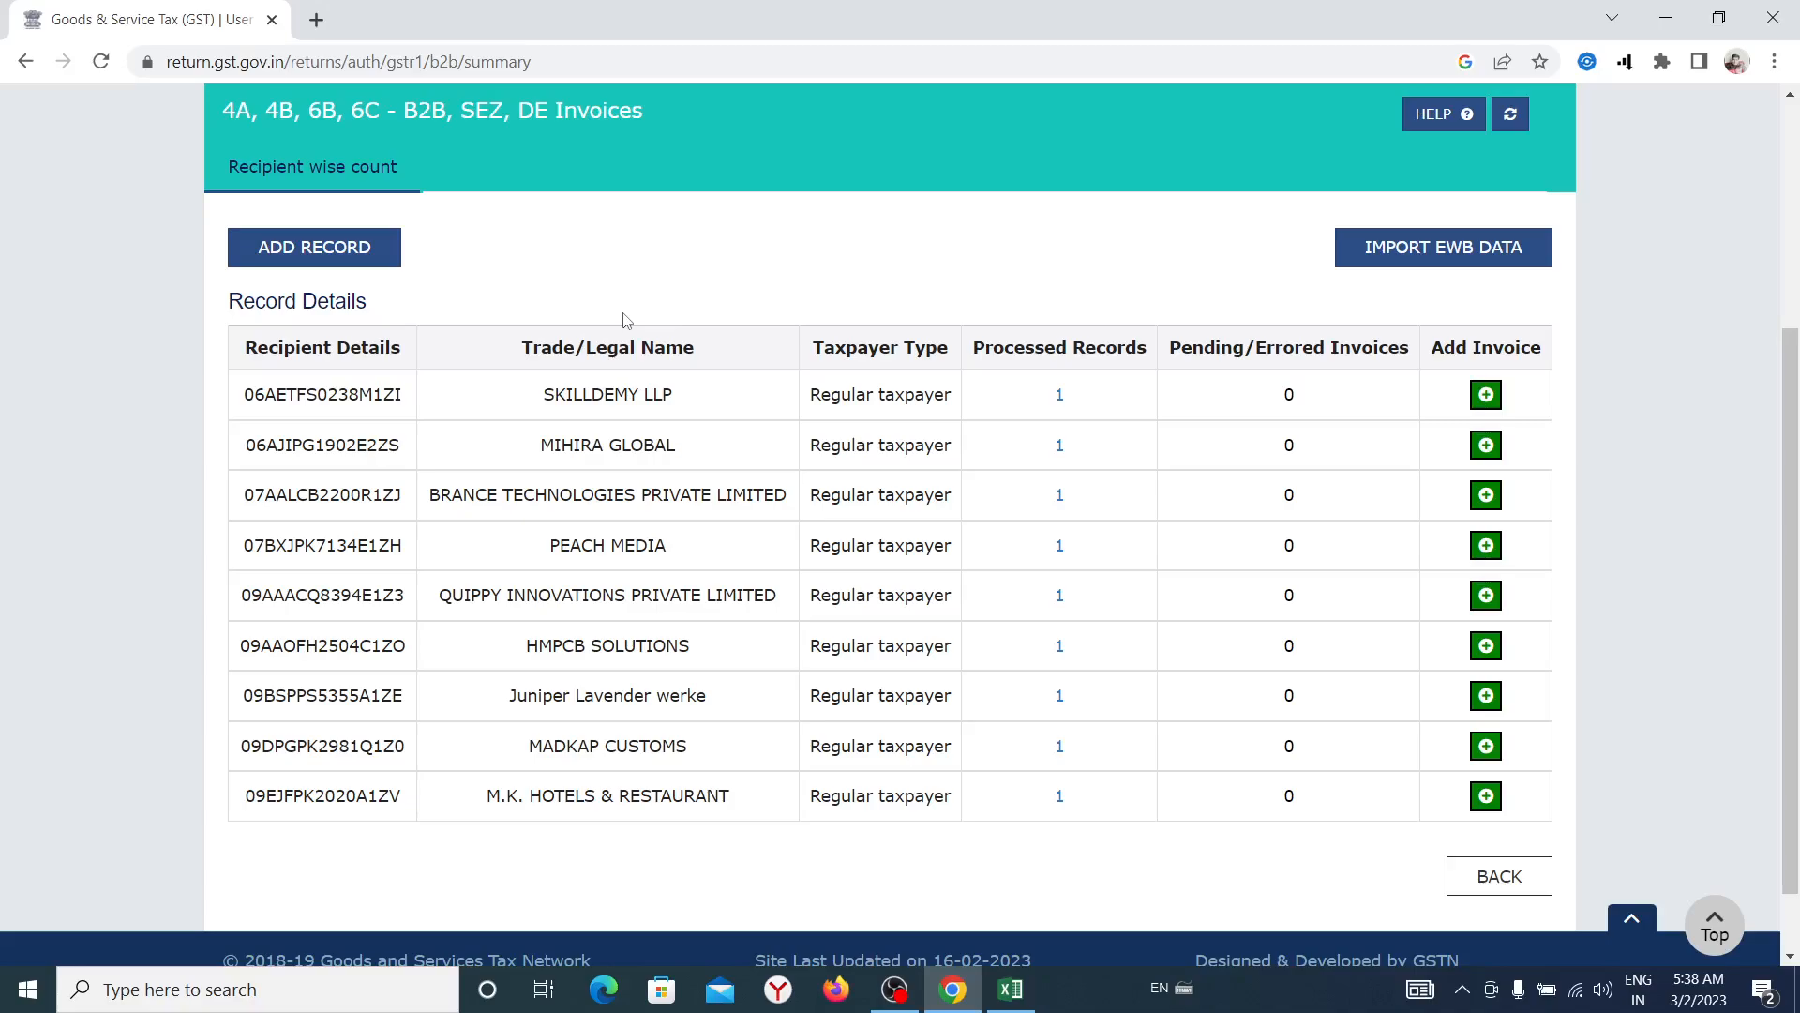
pyautogui.scroll(4, 834, 333)
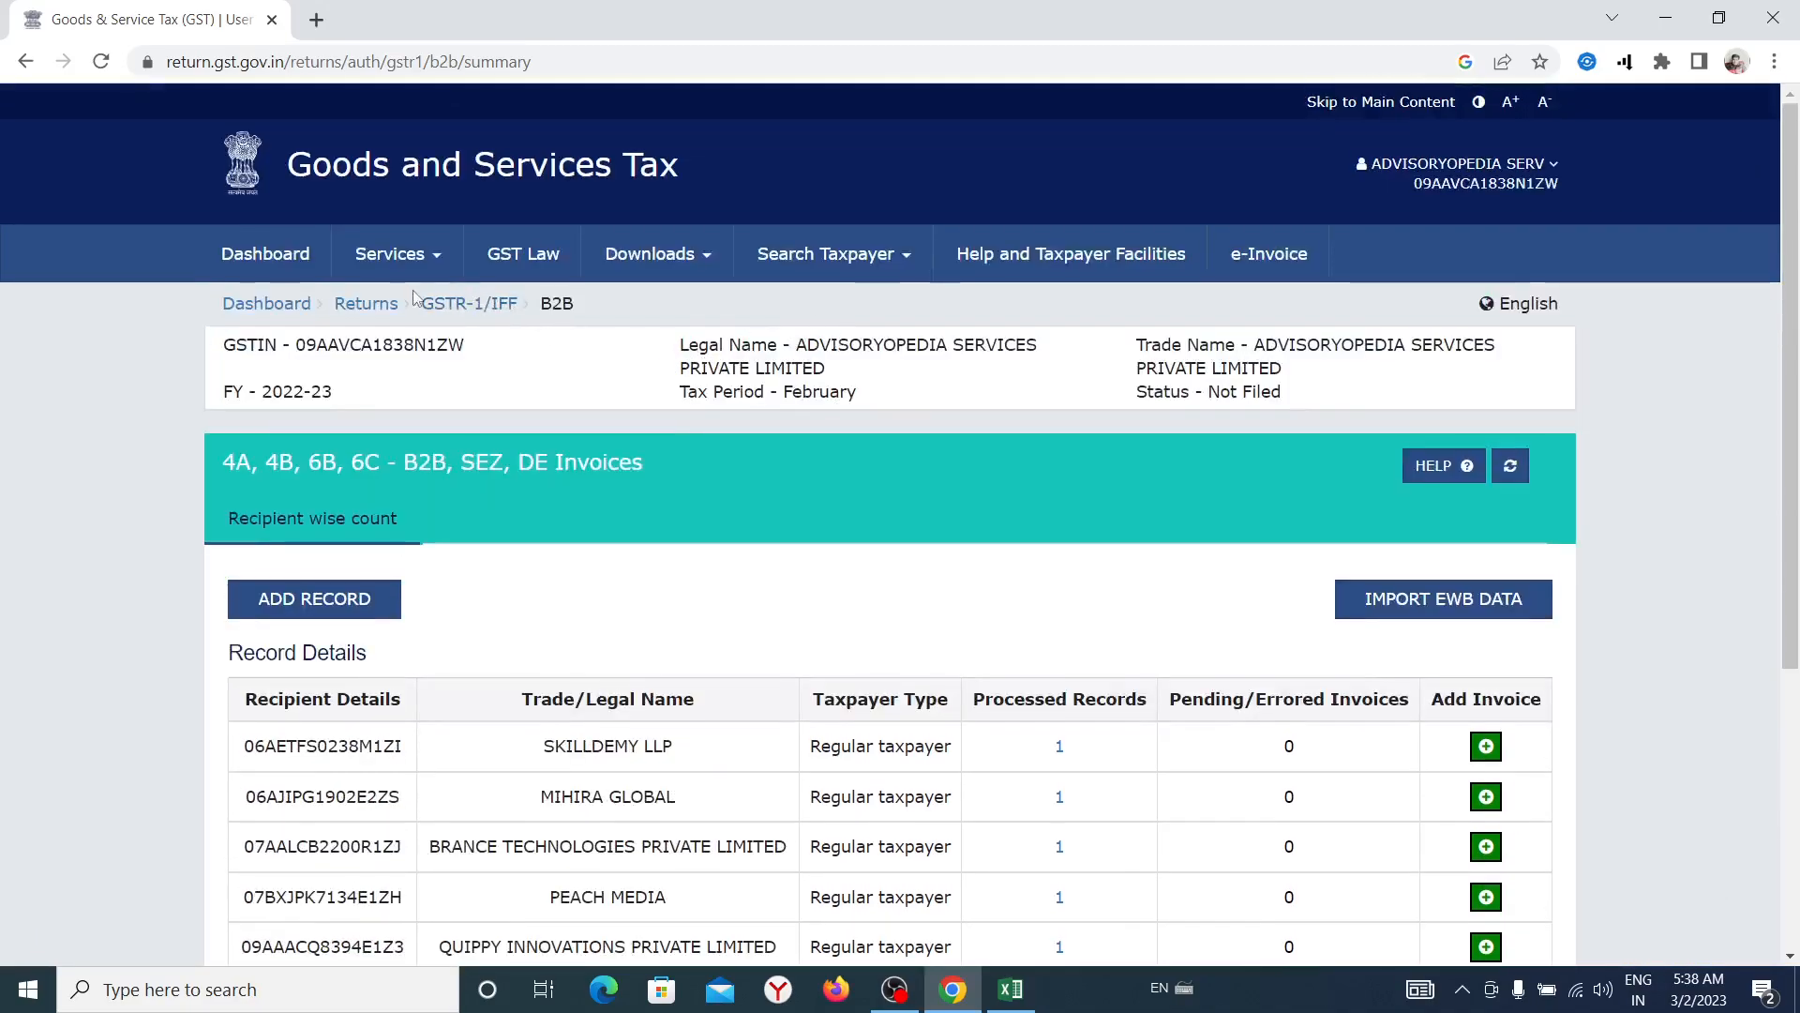
# - Look over the ledger balance and the 2021-22 turnover details on the taxpayer dashboard
pyautogui.click(310, 255)
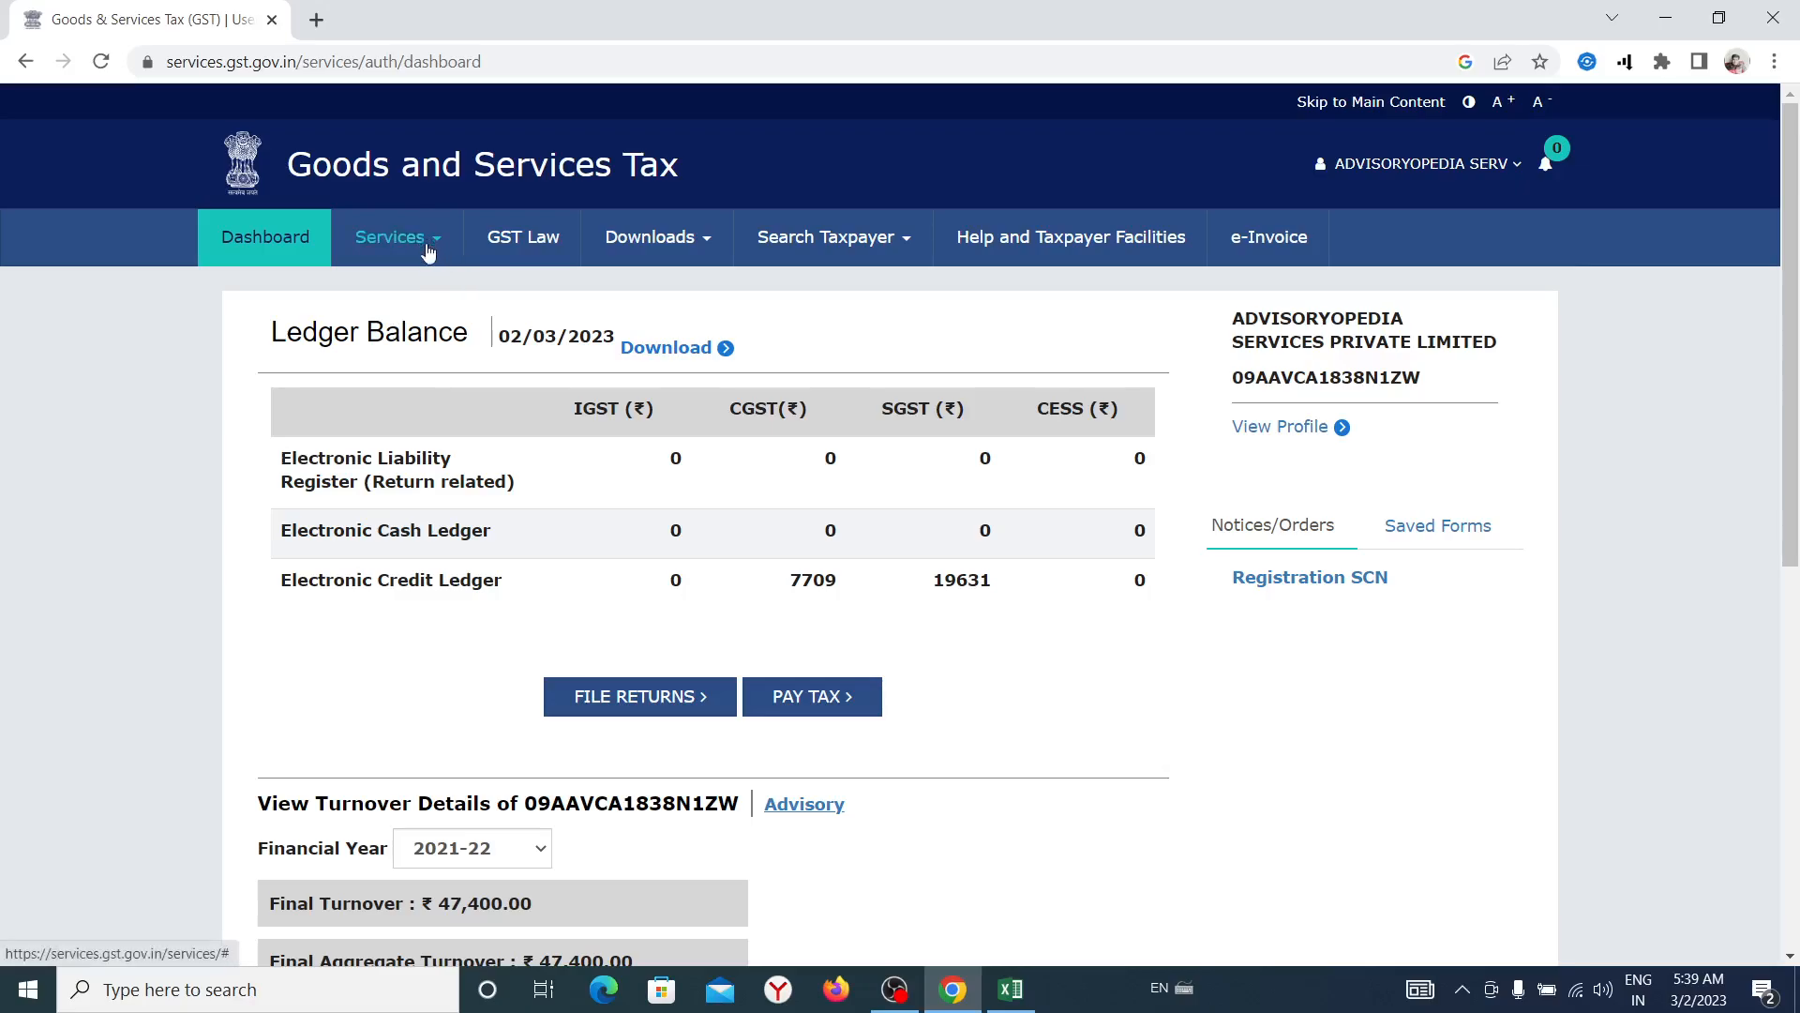
pyautogui.scroll(-8, 515, 349)
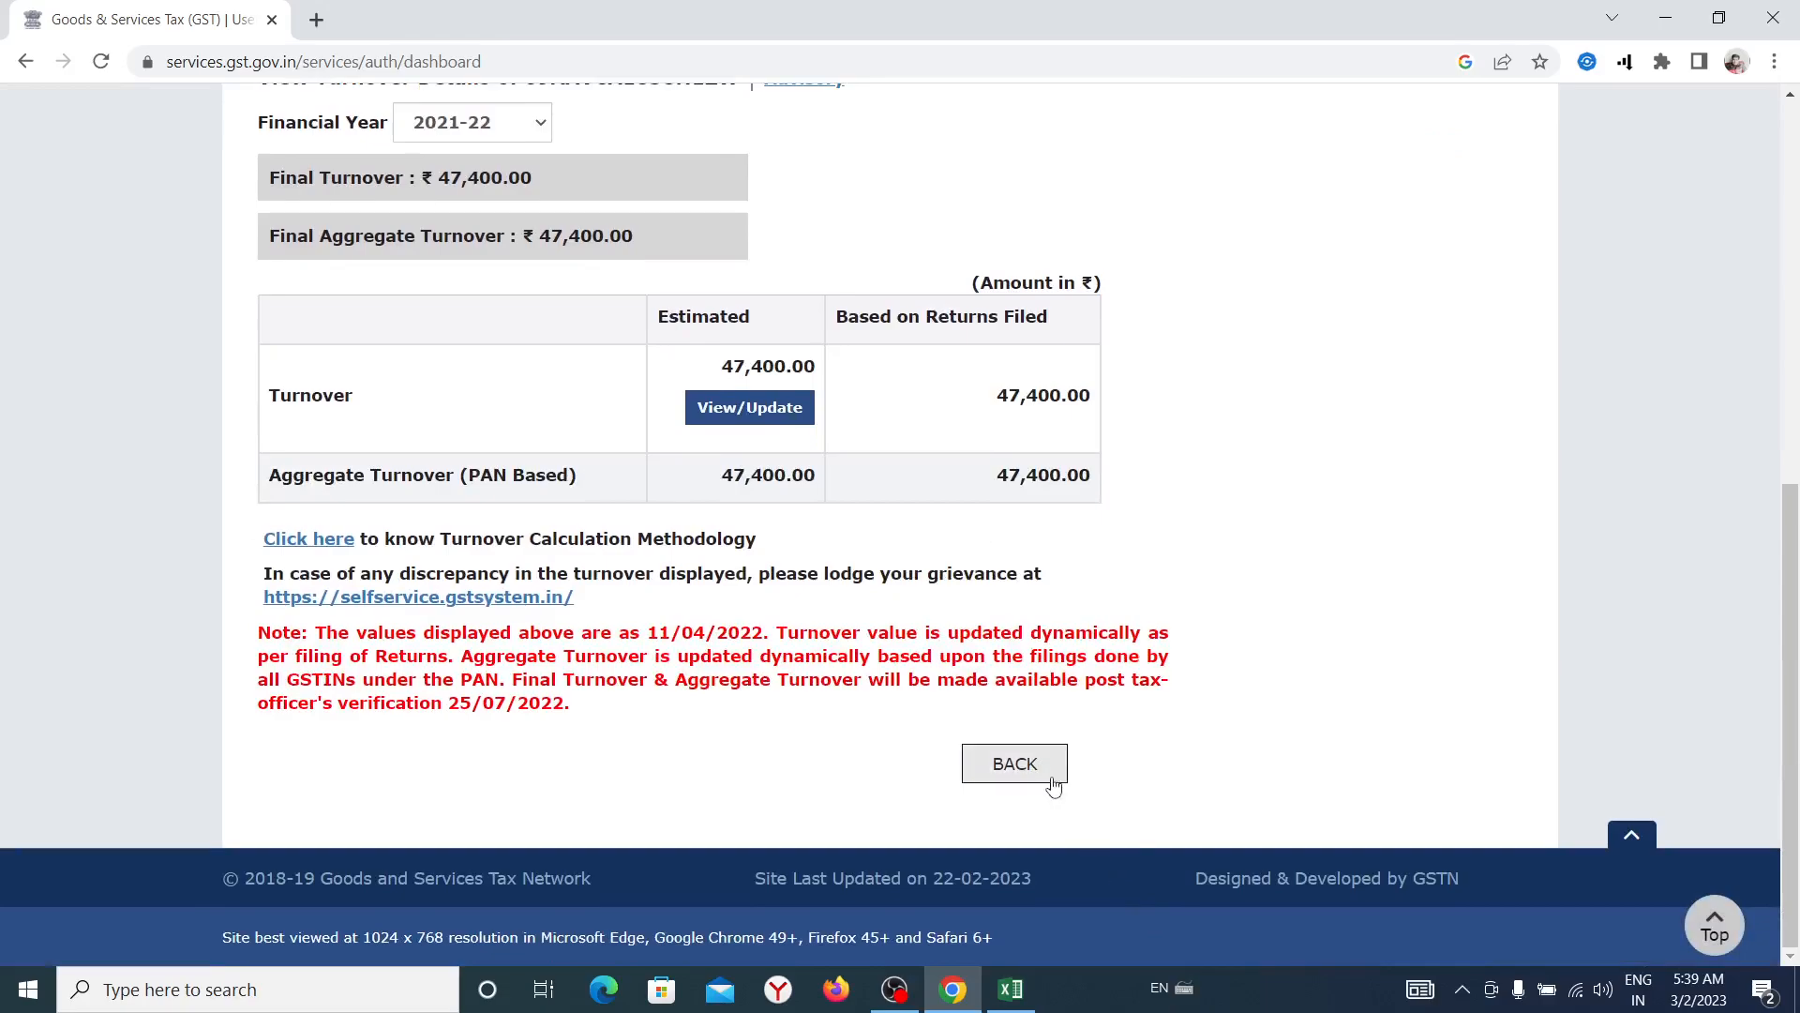
pyautogui.click(1046, 784)
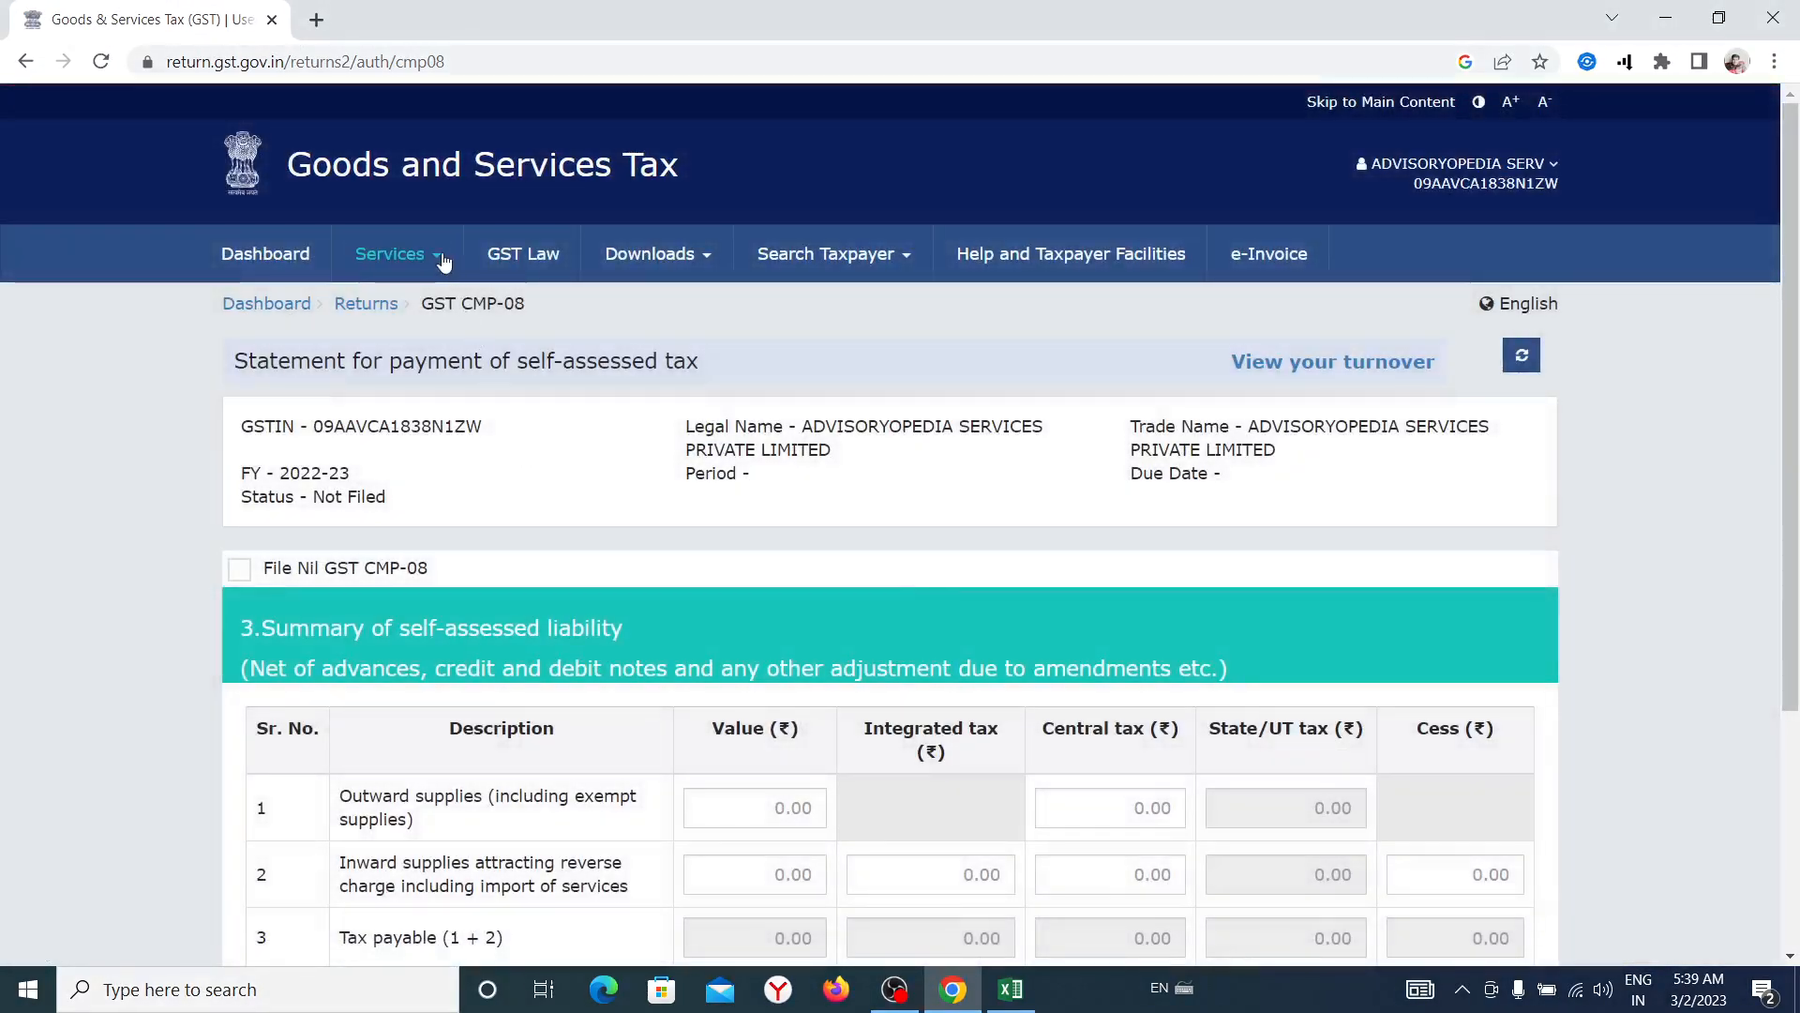
# - Open the Returns Dashboard and search for the February returns of financial year 2022-23, Quarter 4 (Jan - Mar)
pyautogui.click(445, 263)
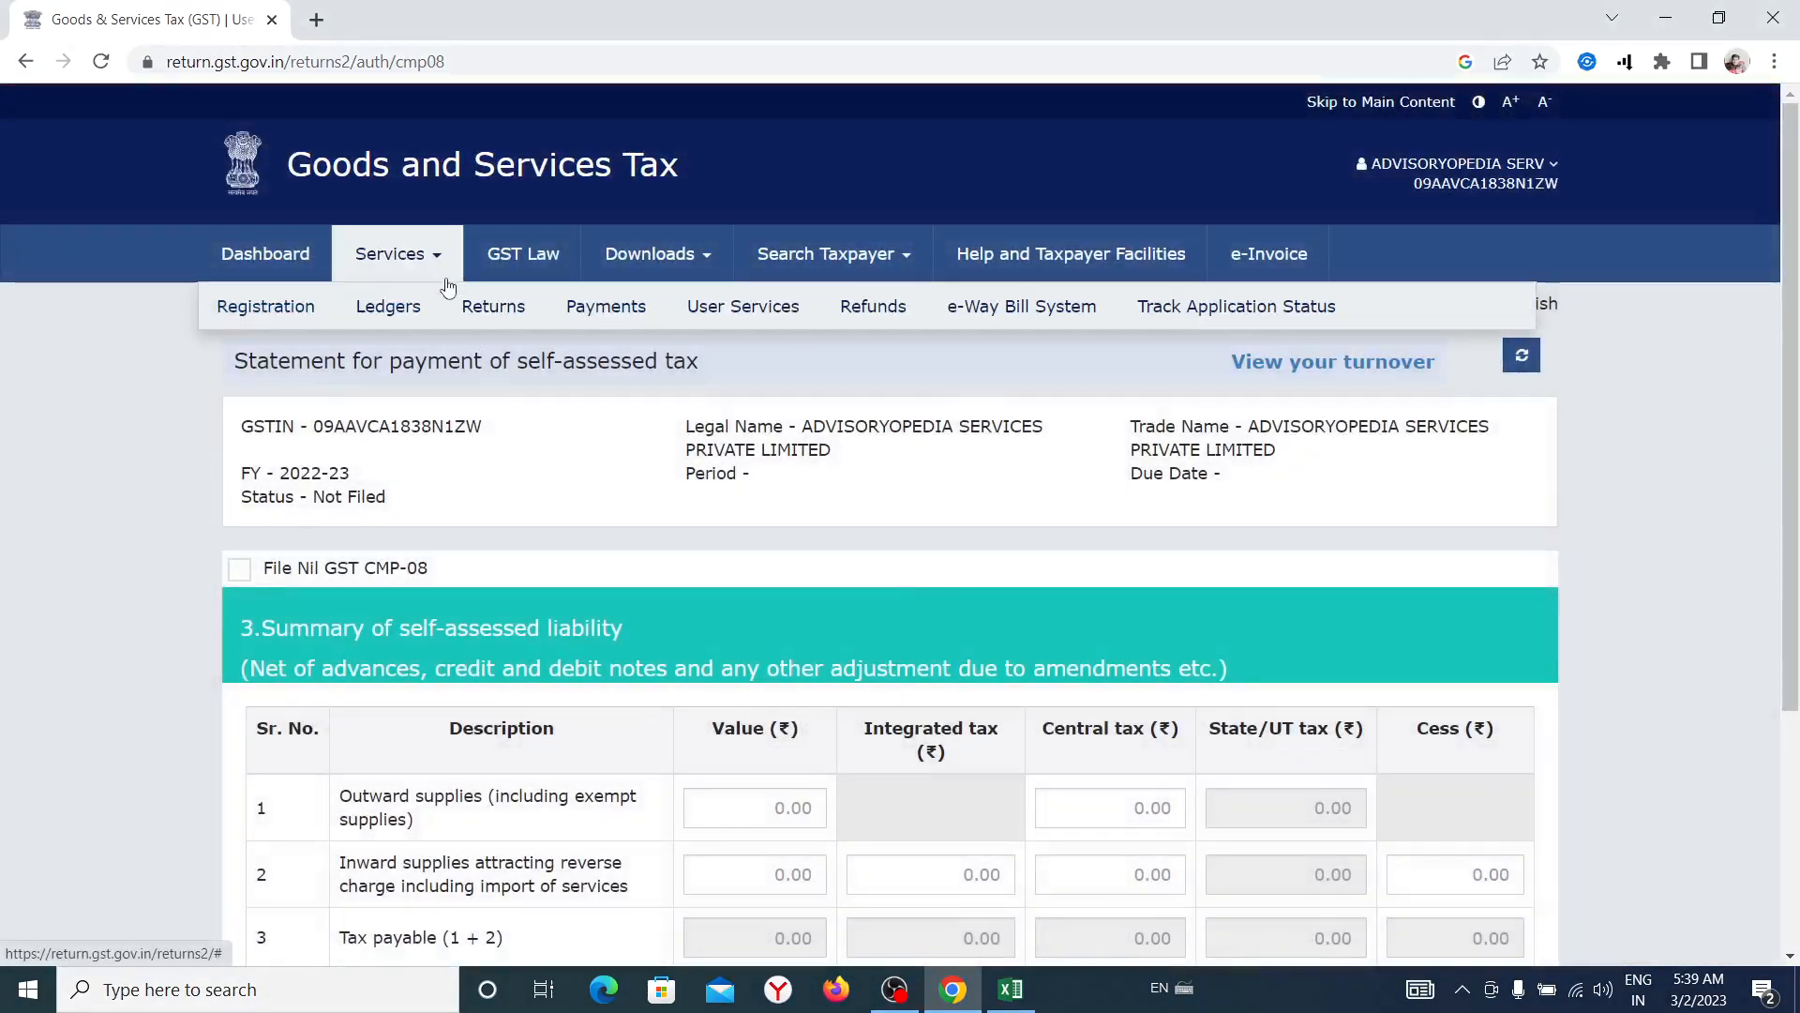
pyautogui.moveTo(468, 308)
pyautogui.click(362, 353)
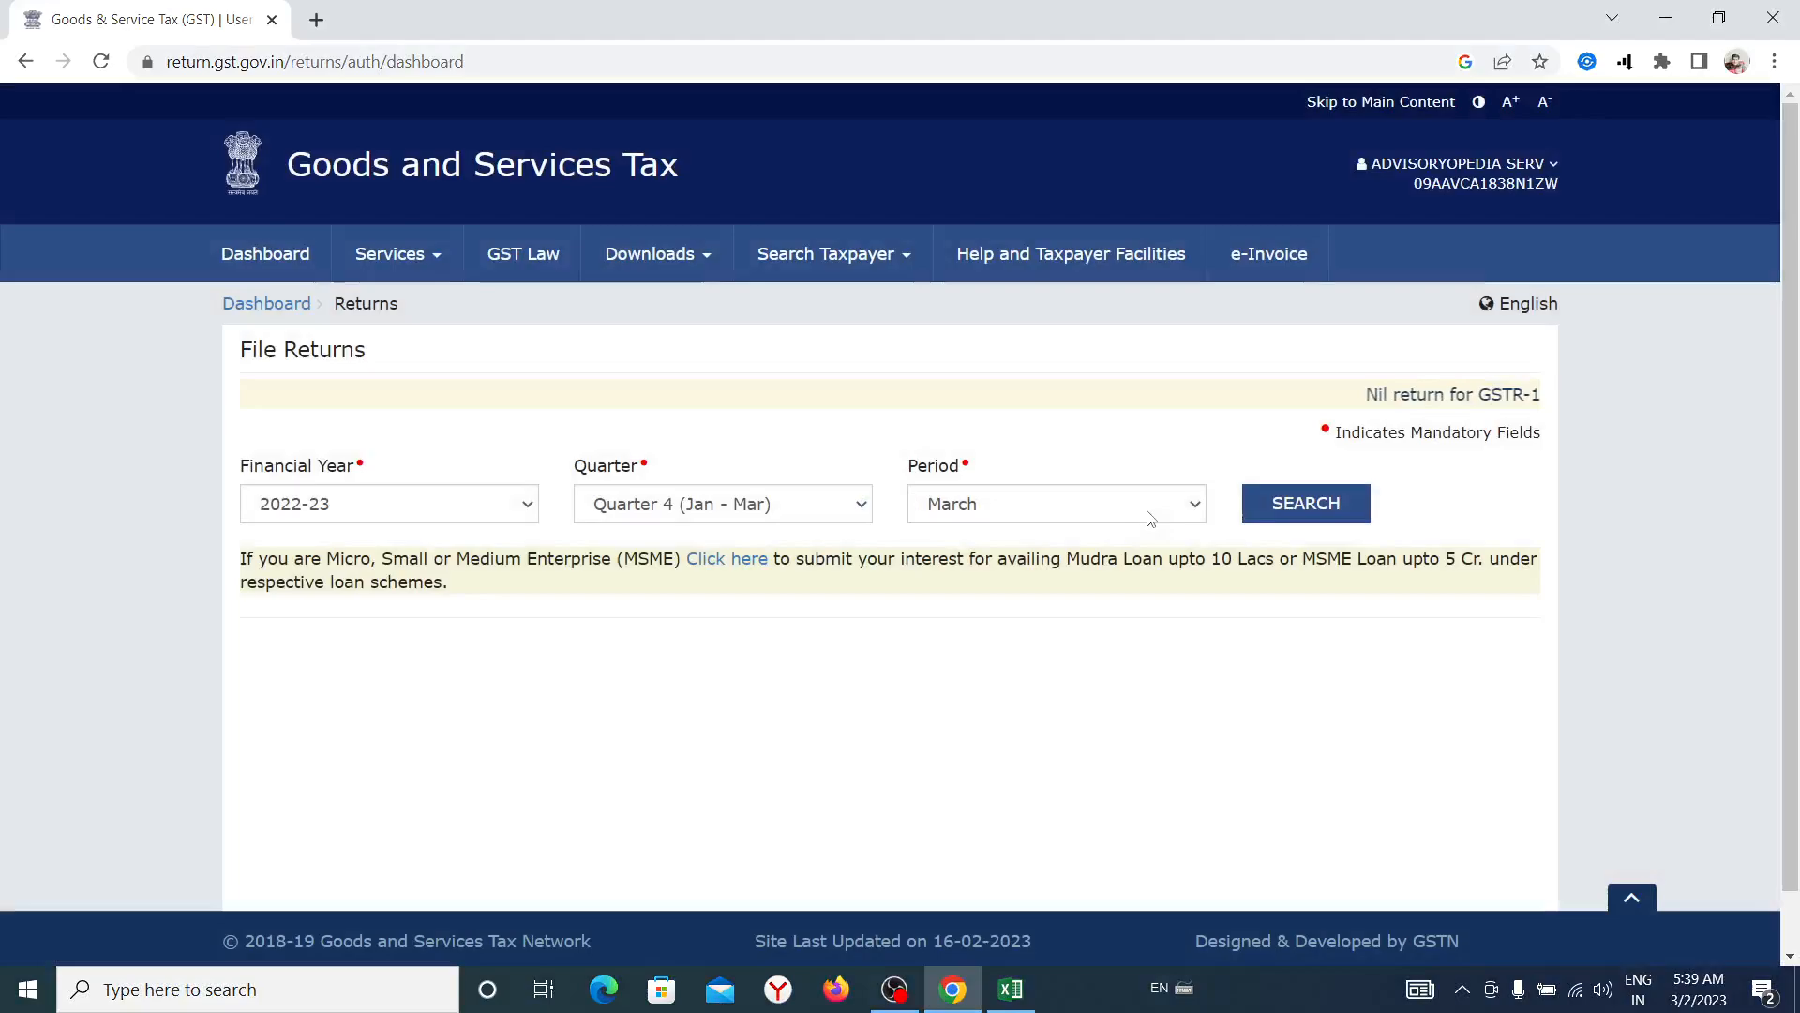
pyautogui.click(1146, 514)
pyautogui.click(1146, 556)
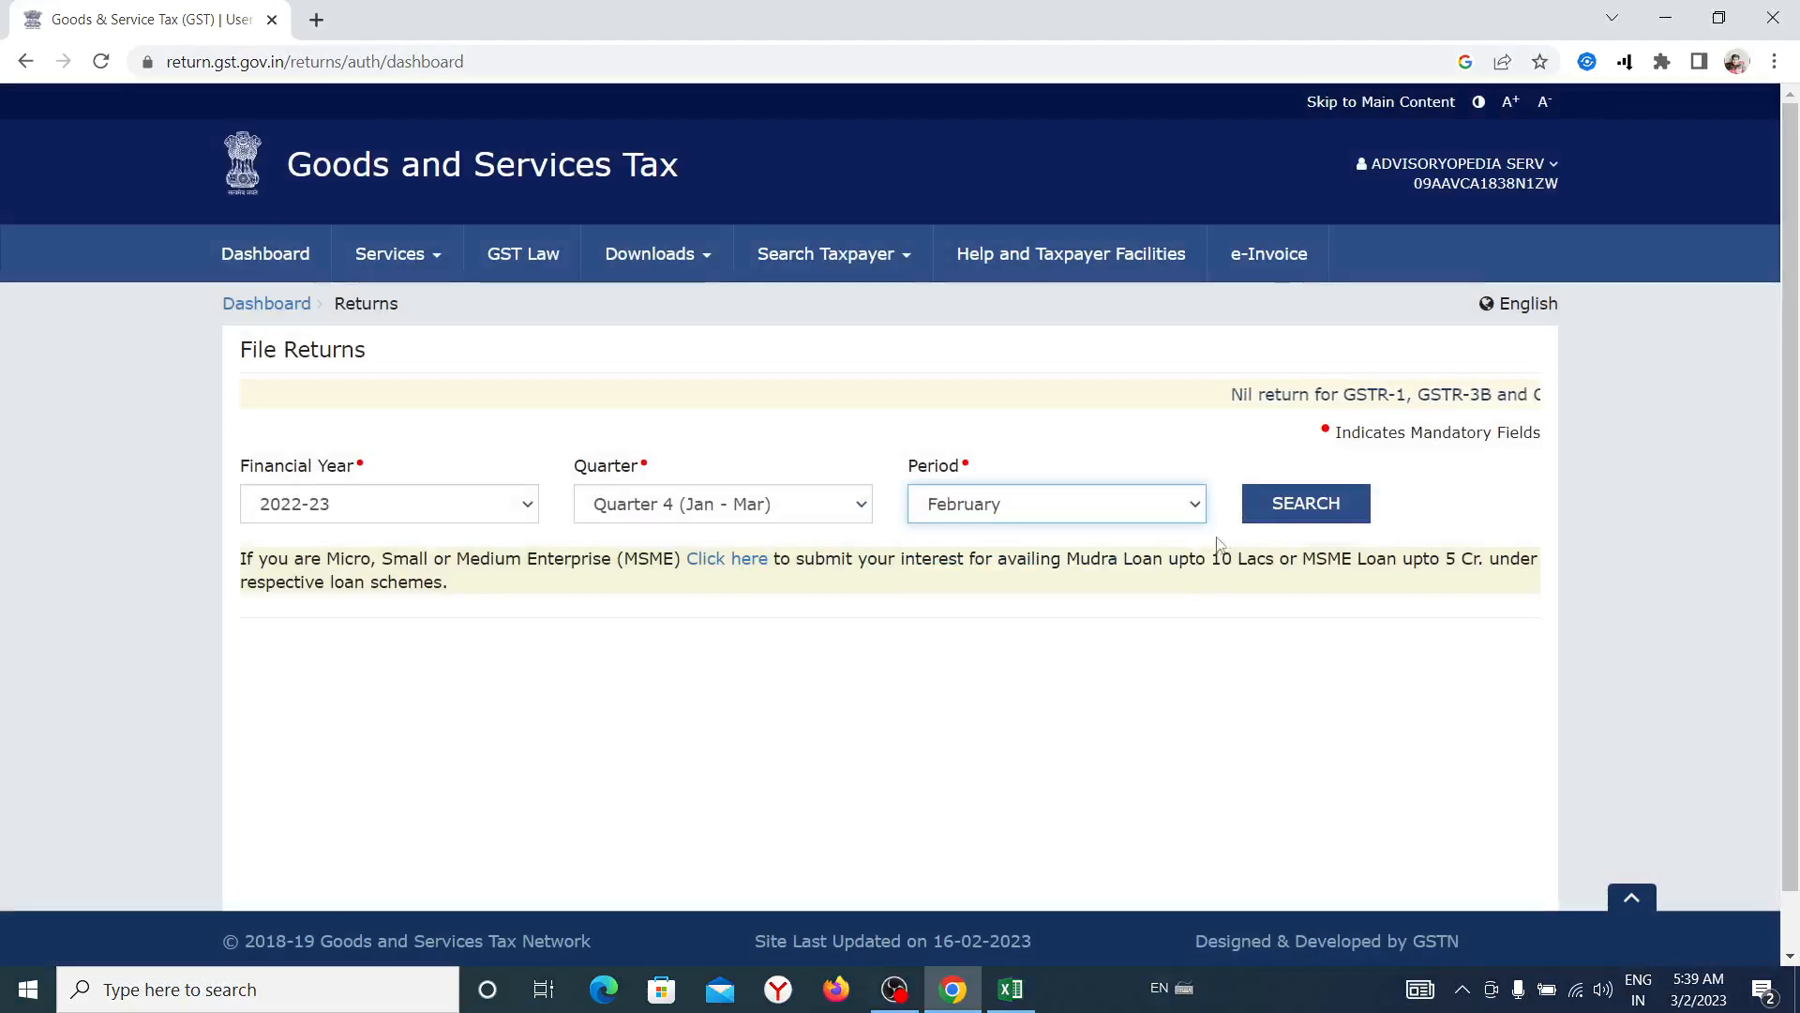
pyautogui.click(1250, 519)
# - Look over the February return tiles and view the auto-drafted GSTR2A details online
pyautogui.scroll(-1, 1223, 516)
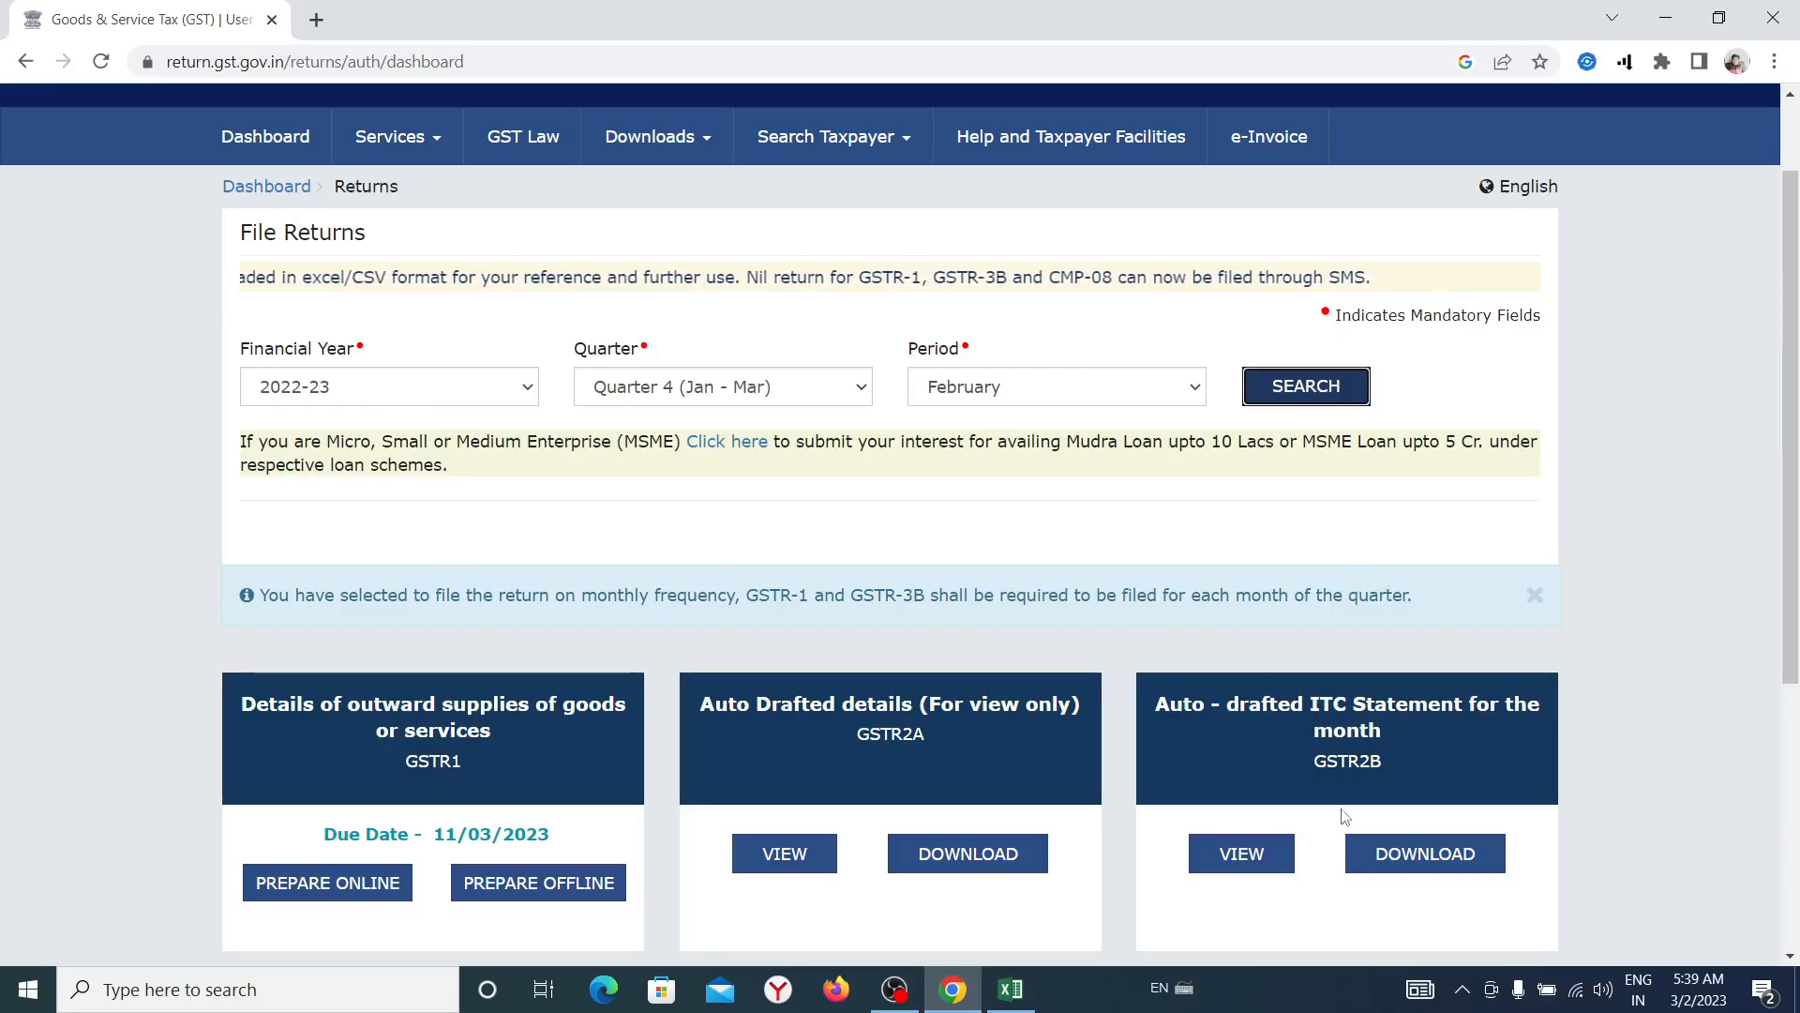
pyautogui.scroll(-3, 1278, 763)
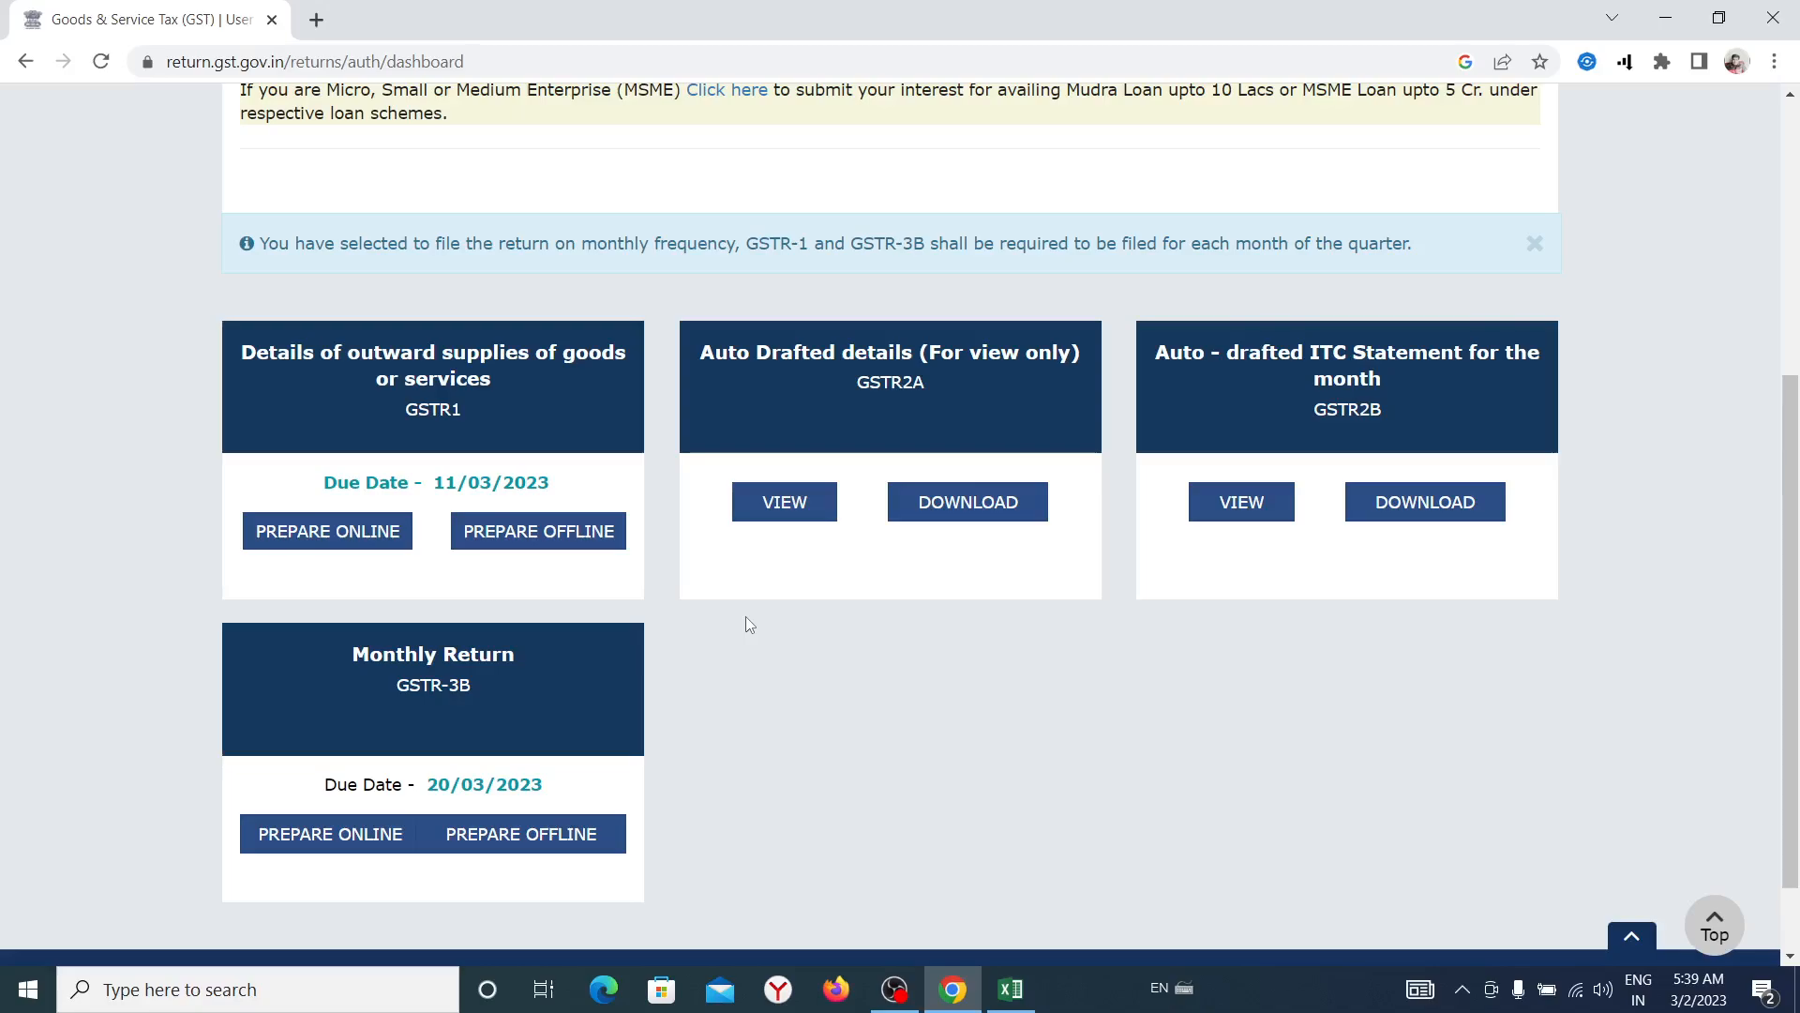
pyautogui.click(773, 518)
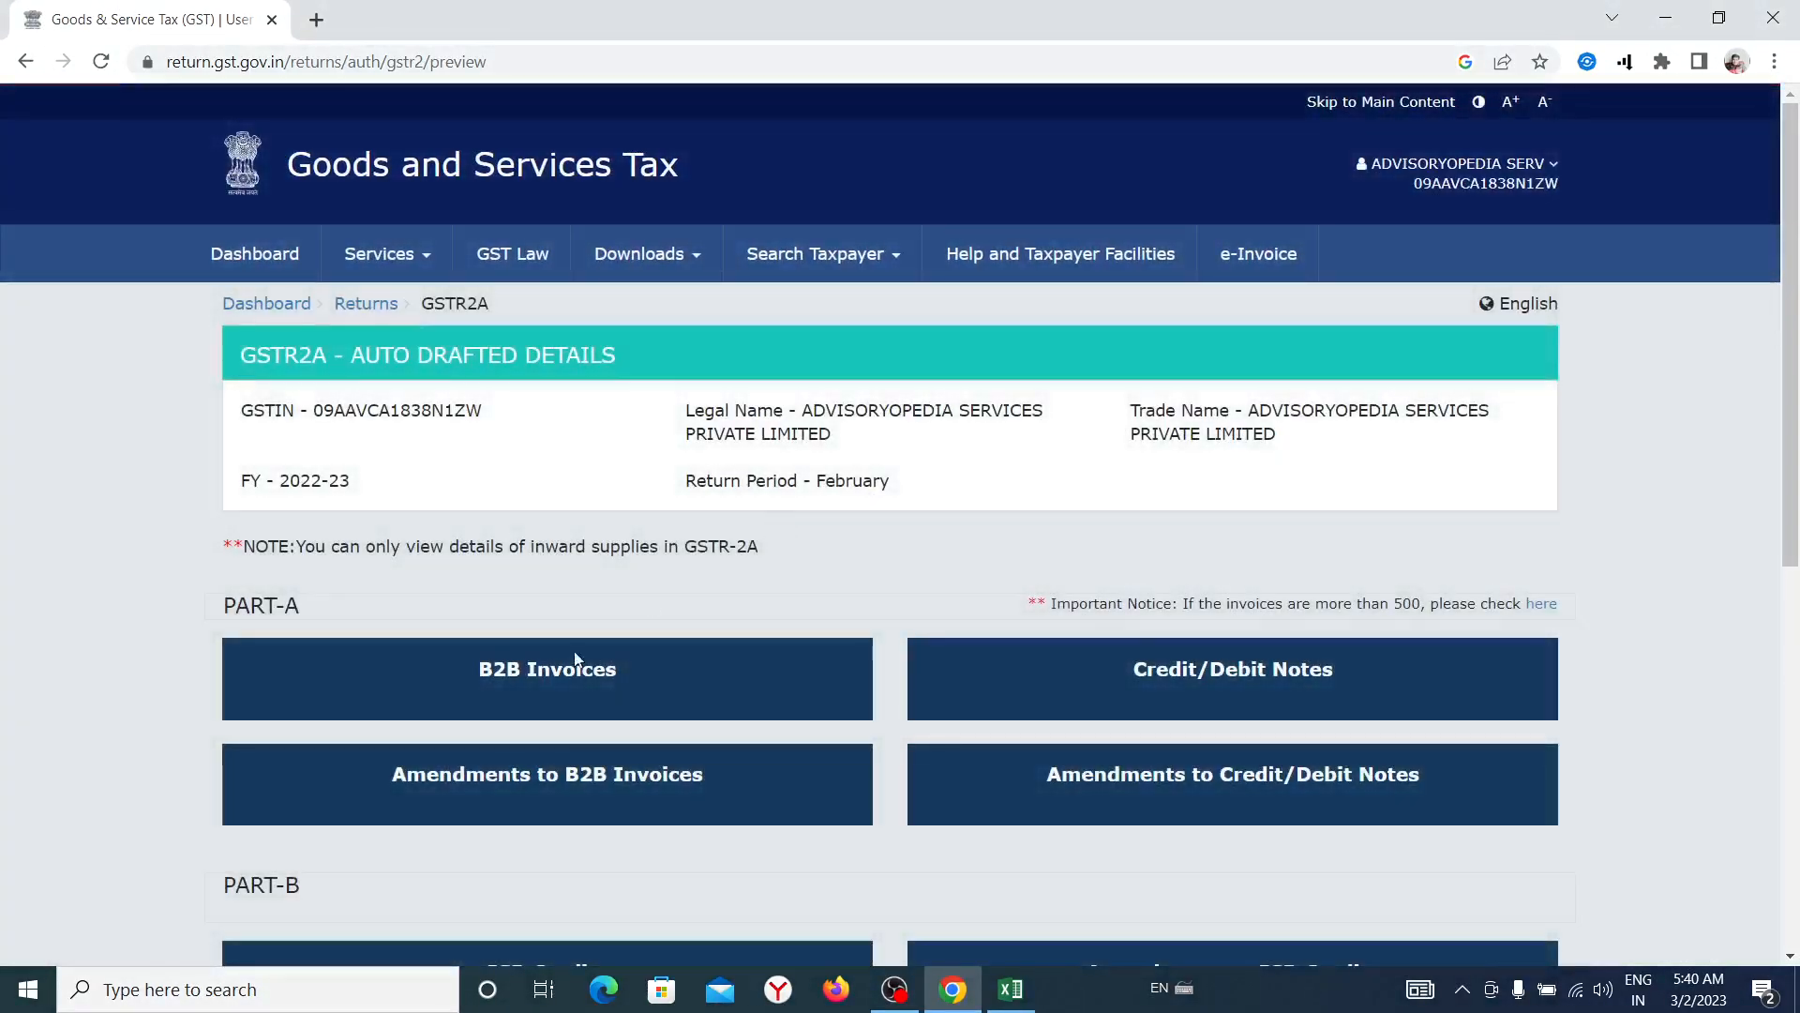
# - Check the supplier details of the GSTR2A B2B invoices, look over Parts A to D, and return to the returns search page
pyautogui.click(575, 659)
pyautogui.scroll(-1, 1183, 555)
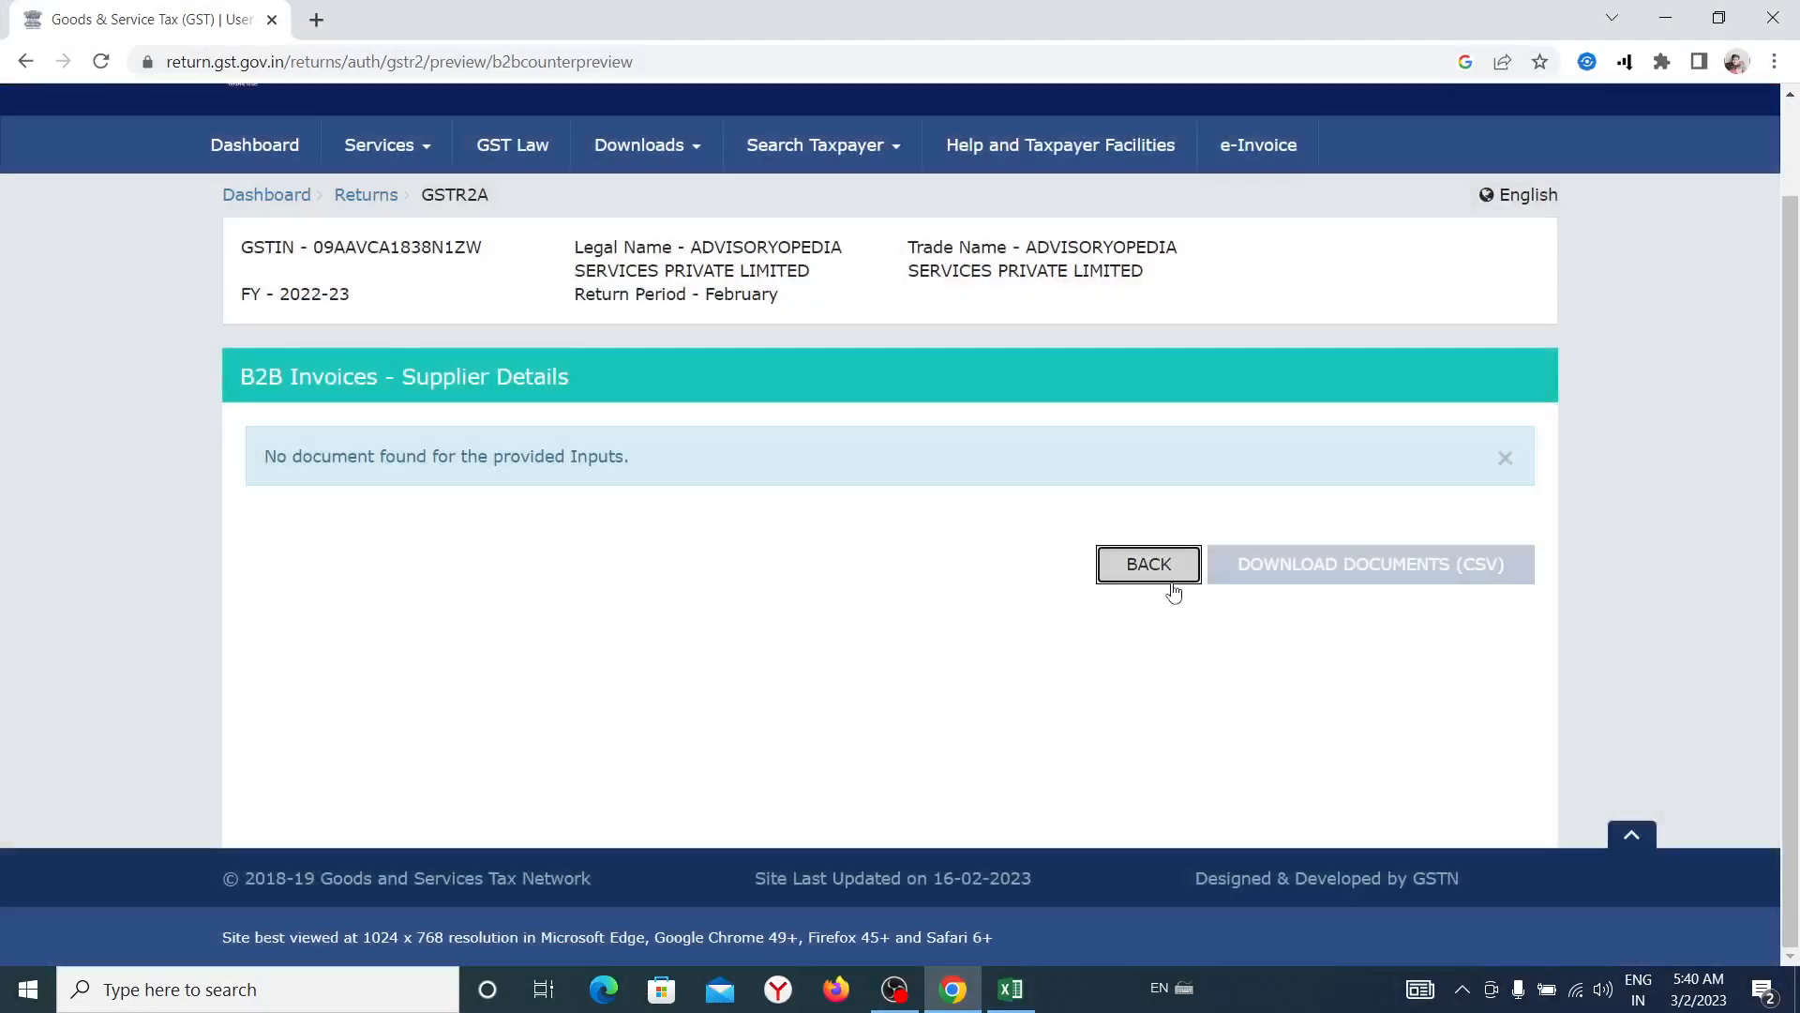
pyautogui.click(1150, 565)
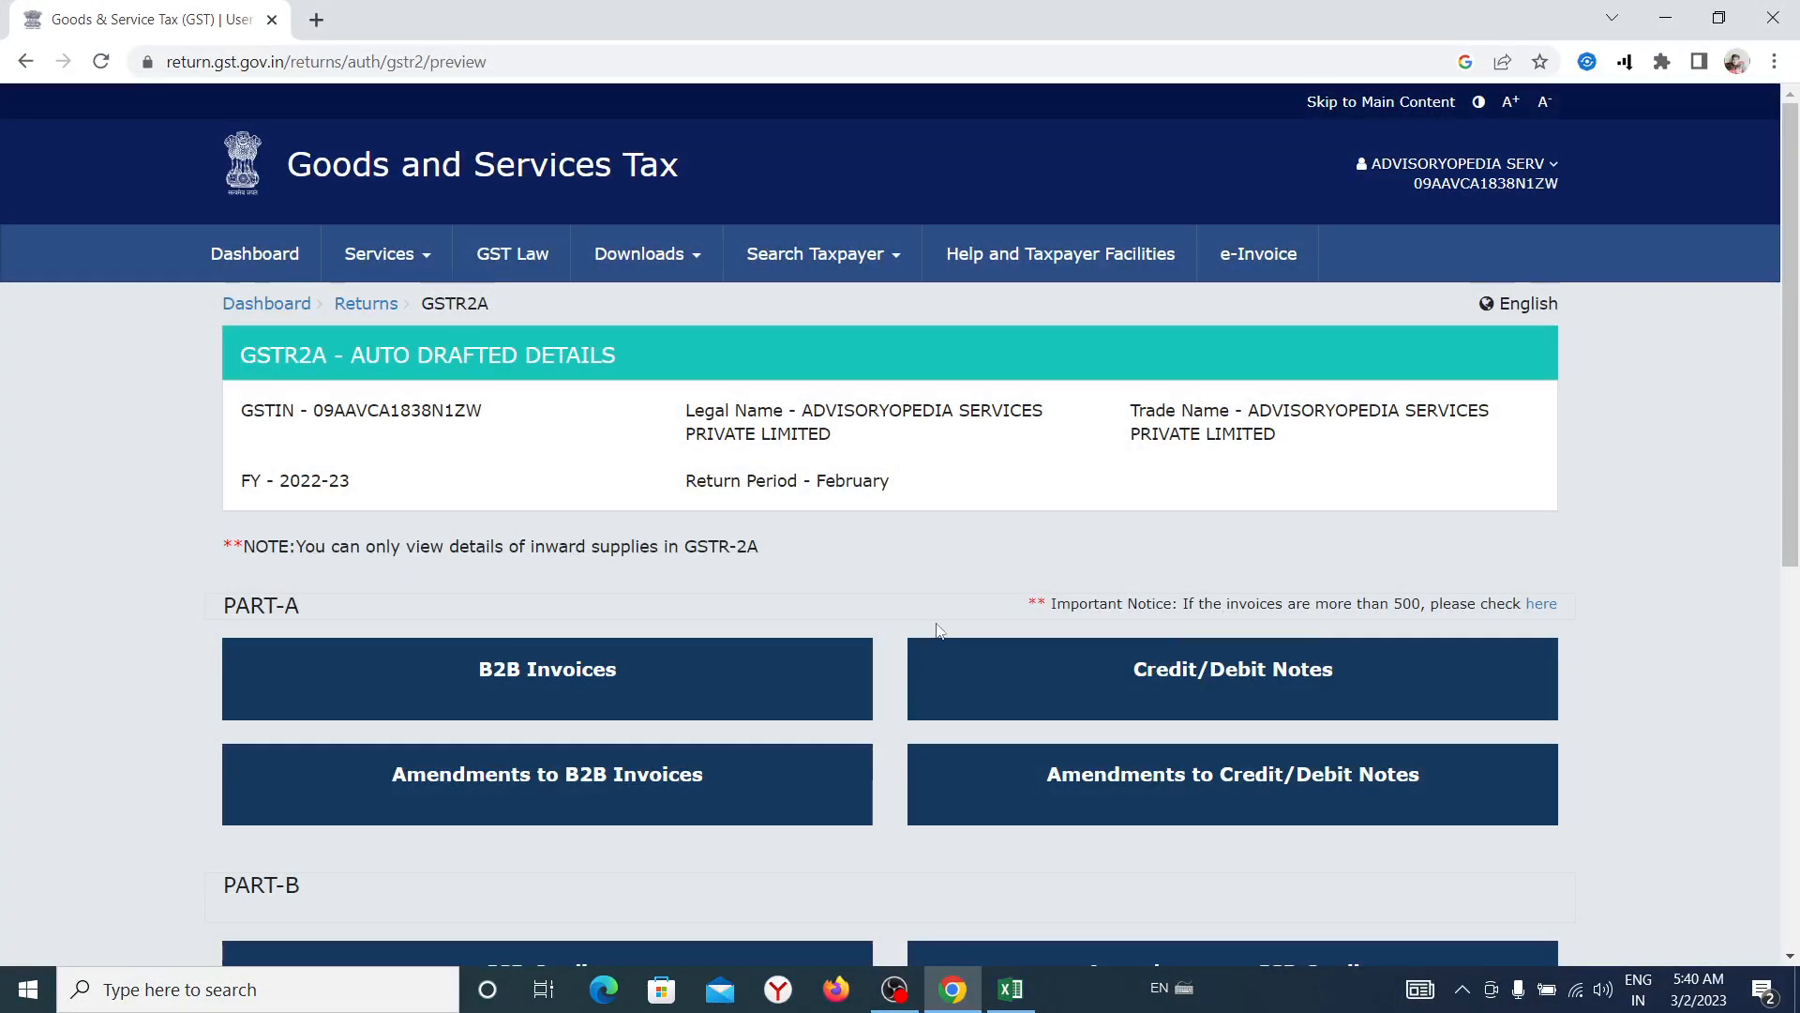
pyautogui.scroll(-5, 654, 716)
pyautogui.scroll(-3, 654, 715)
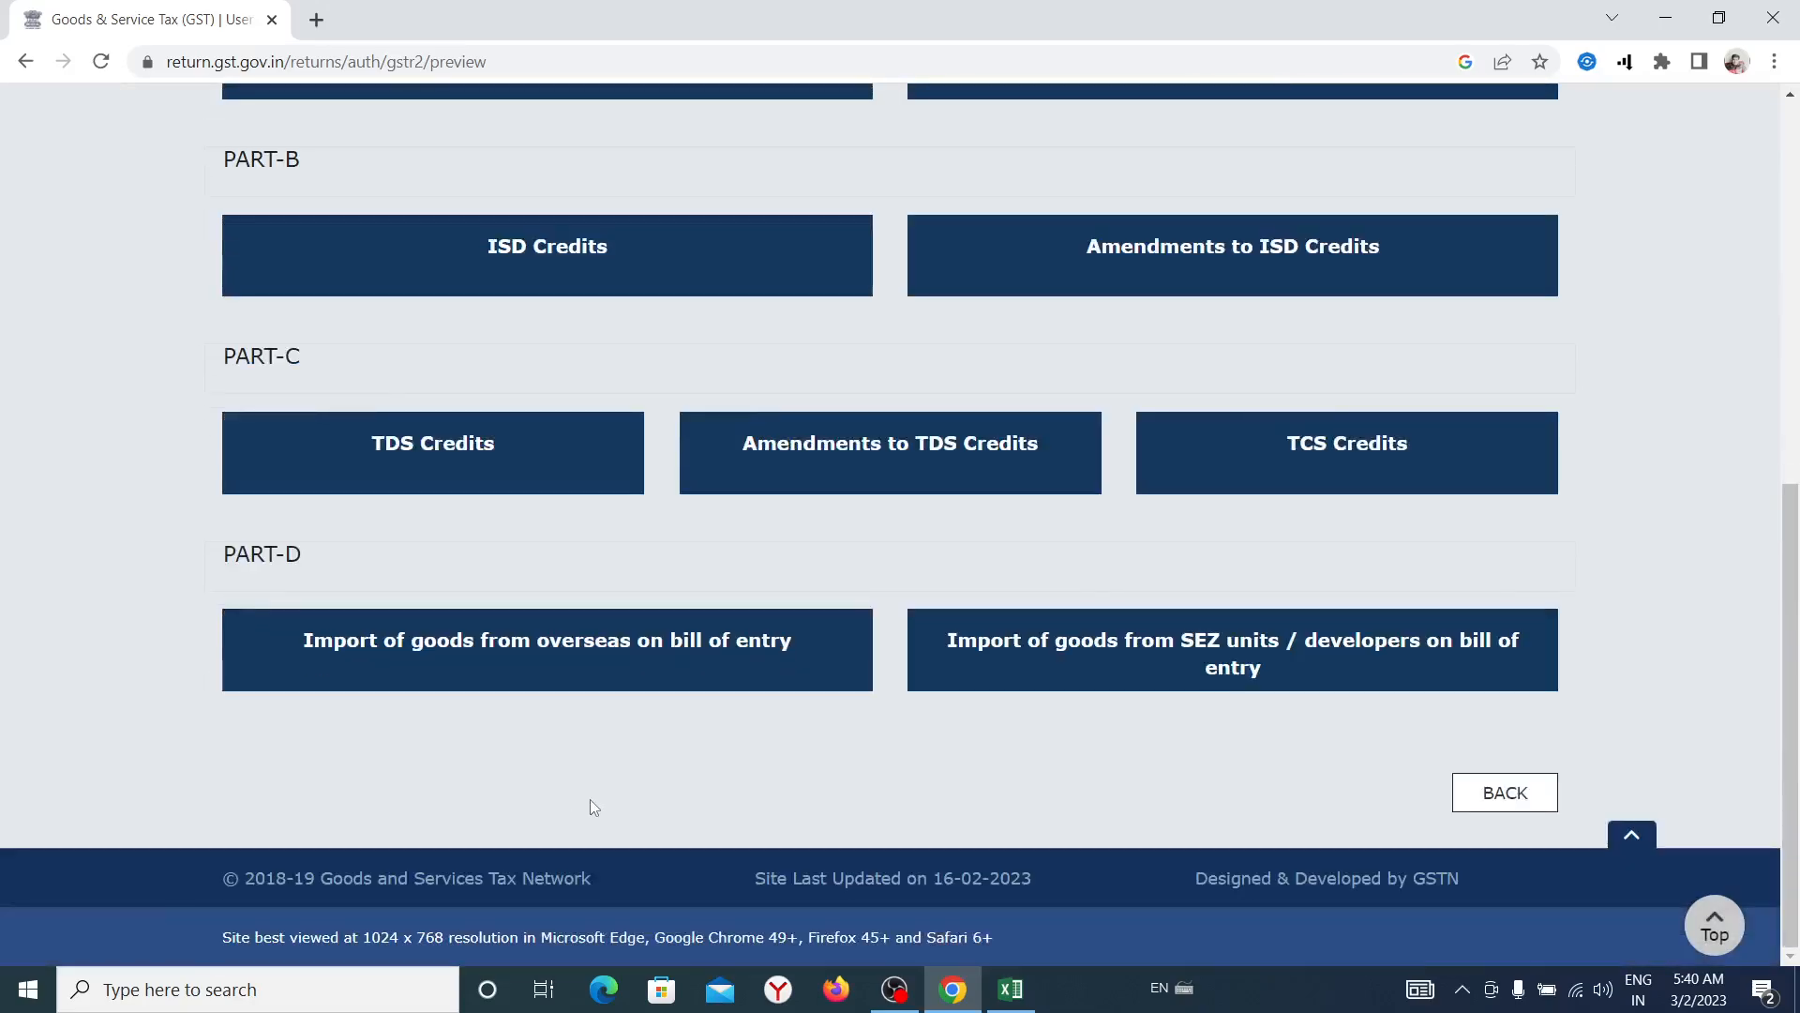
pyautogui.click(1505, 792)
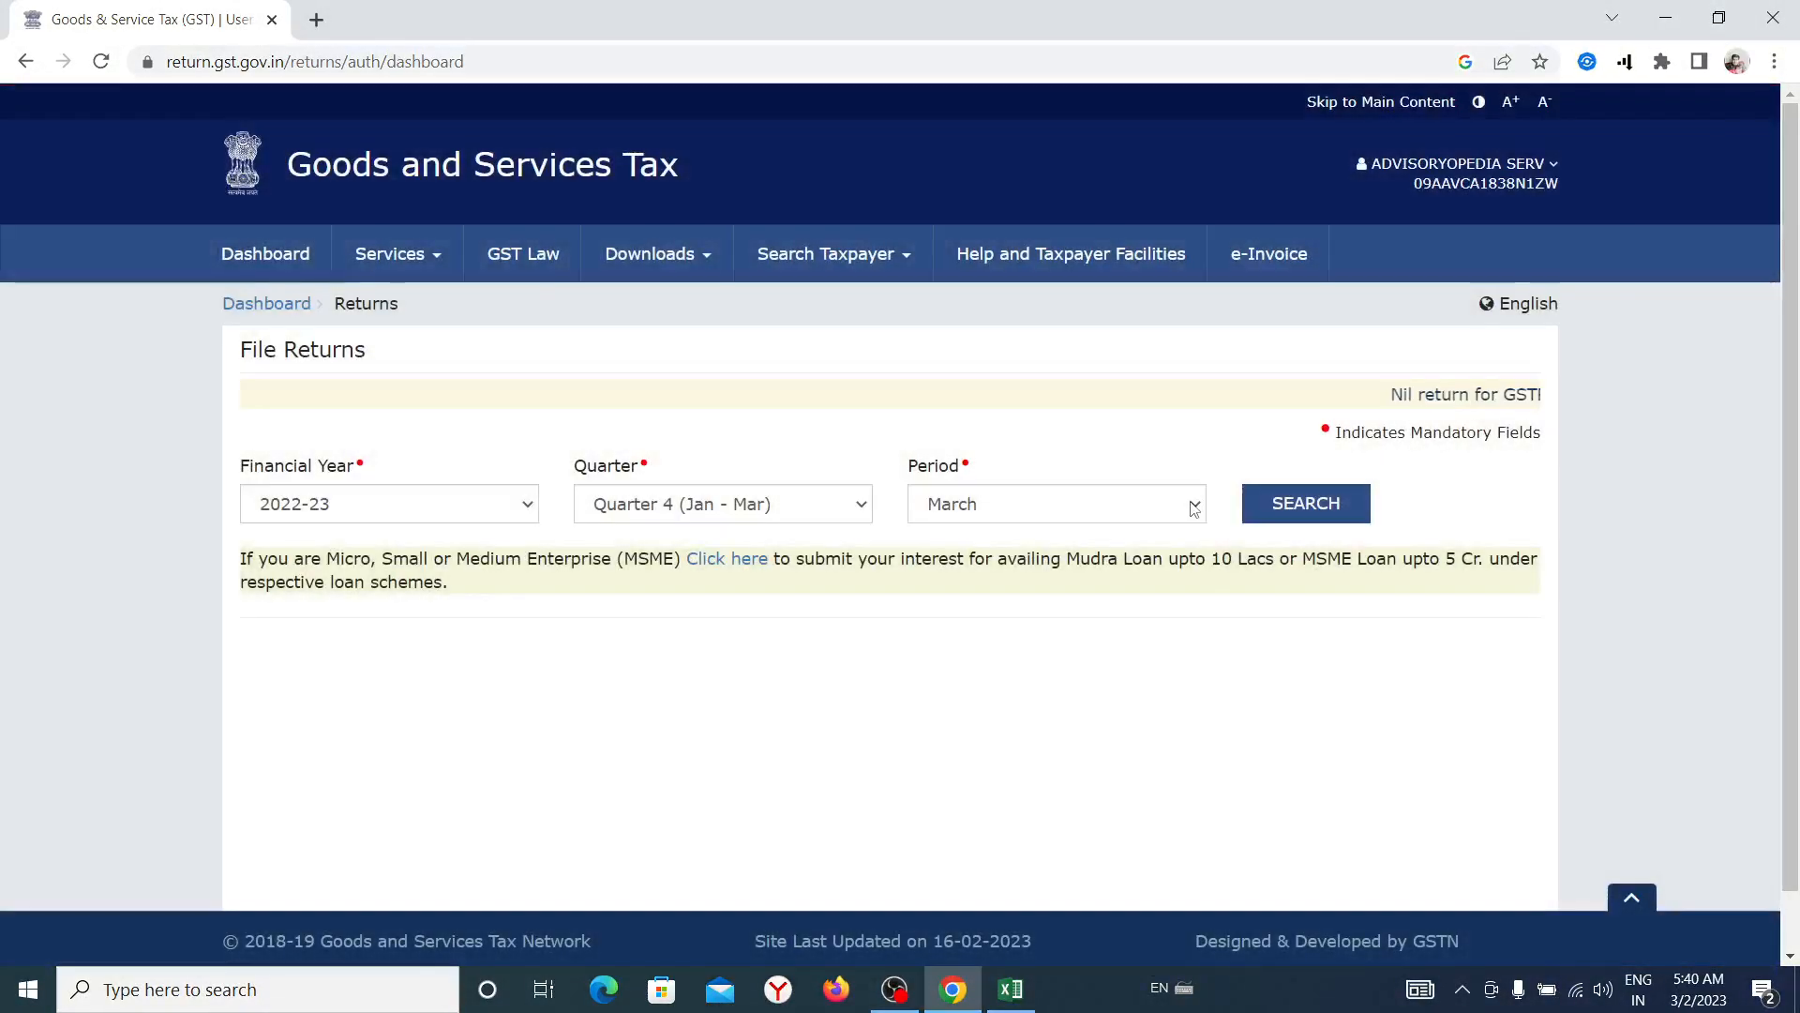
# - Search for the February returns of financial year 2022-23, Quarter 4 (Jan - Mar), and view the auto-drafted ITC statement GSTR2B
pyautogui.click(1194, 509)
pyautogui.click(1172, 553)
pyautogui.click(1284, 507)
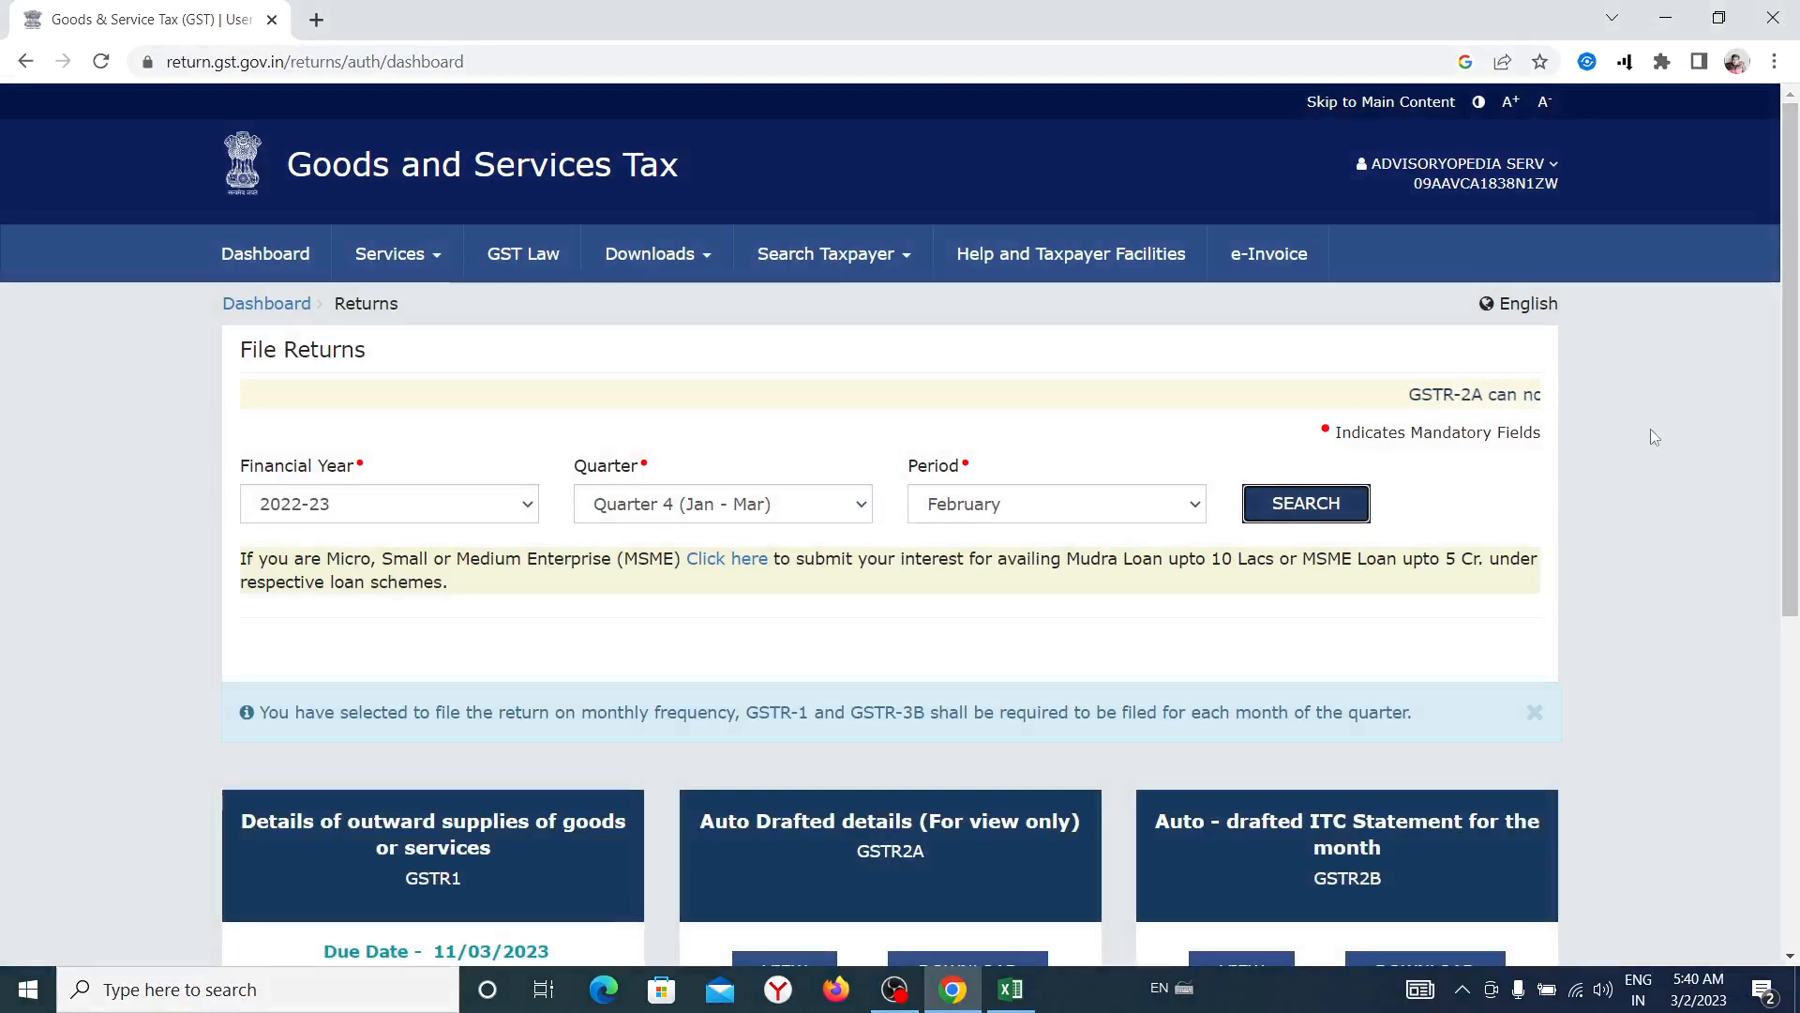
pyautogui.scroll(-2, 1406, 601)
pyautogui.click(1253, 745)
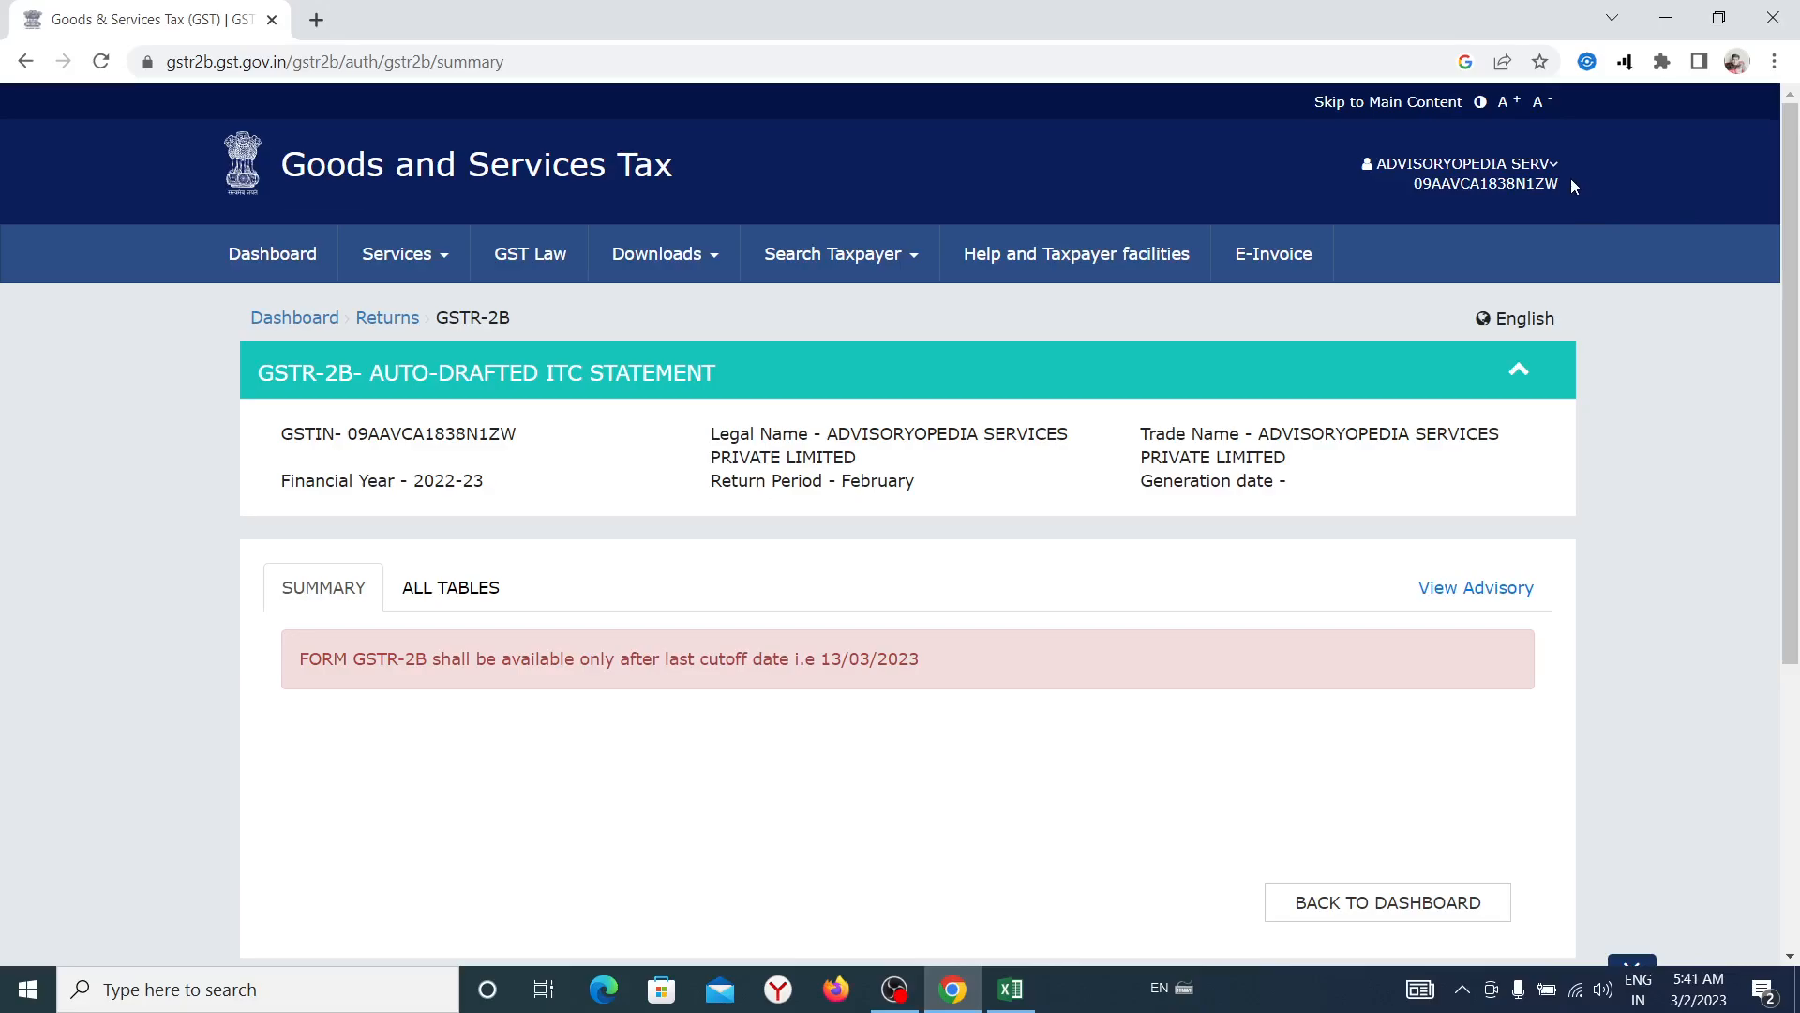
pyautogui.moveTo(895, 989)
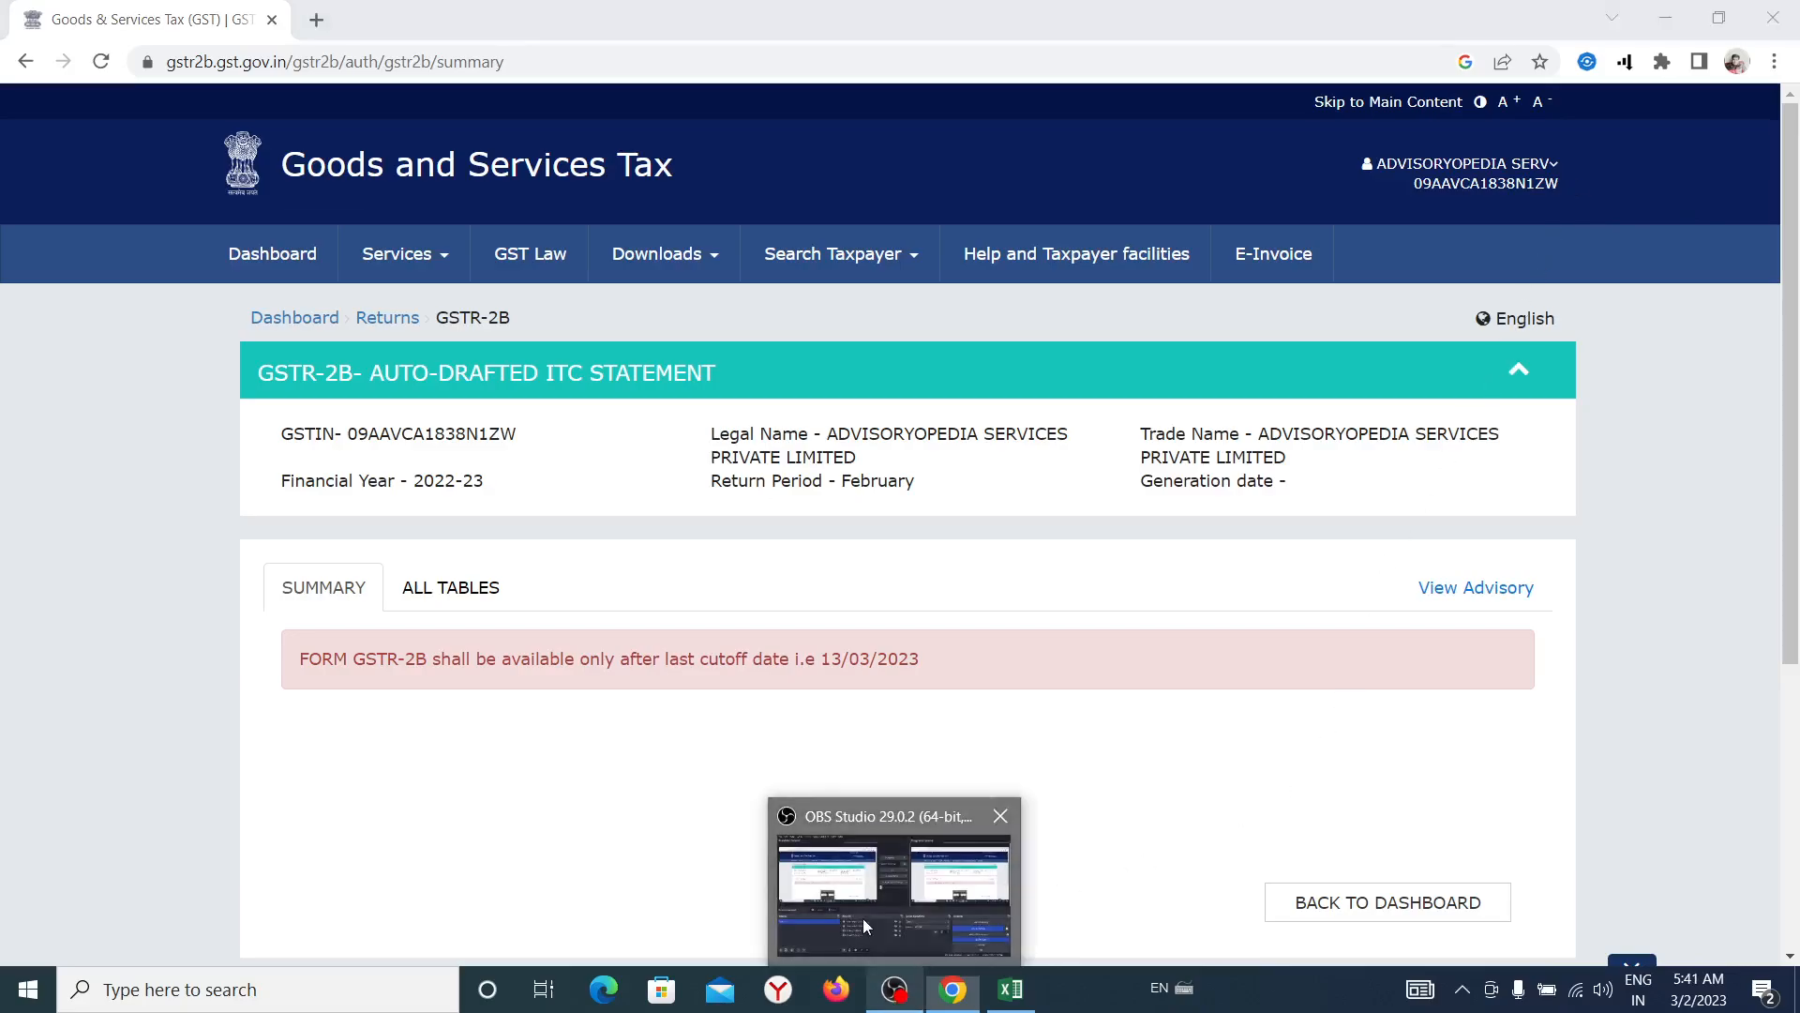